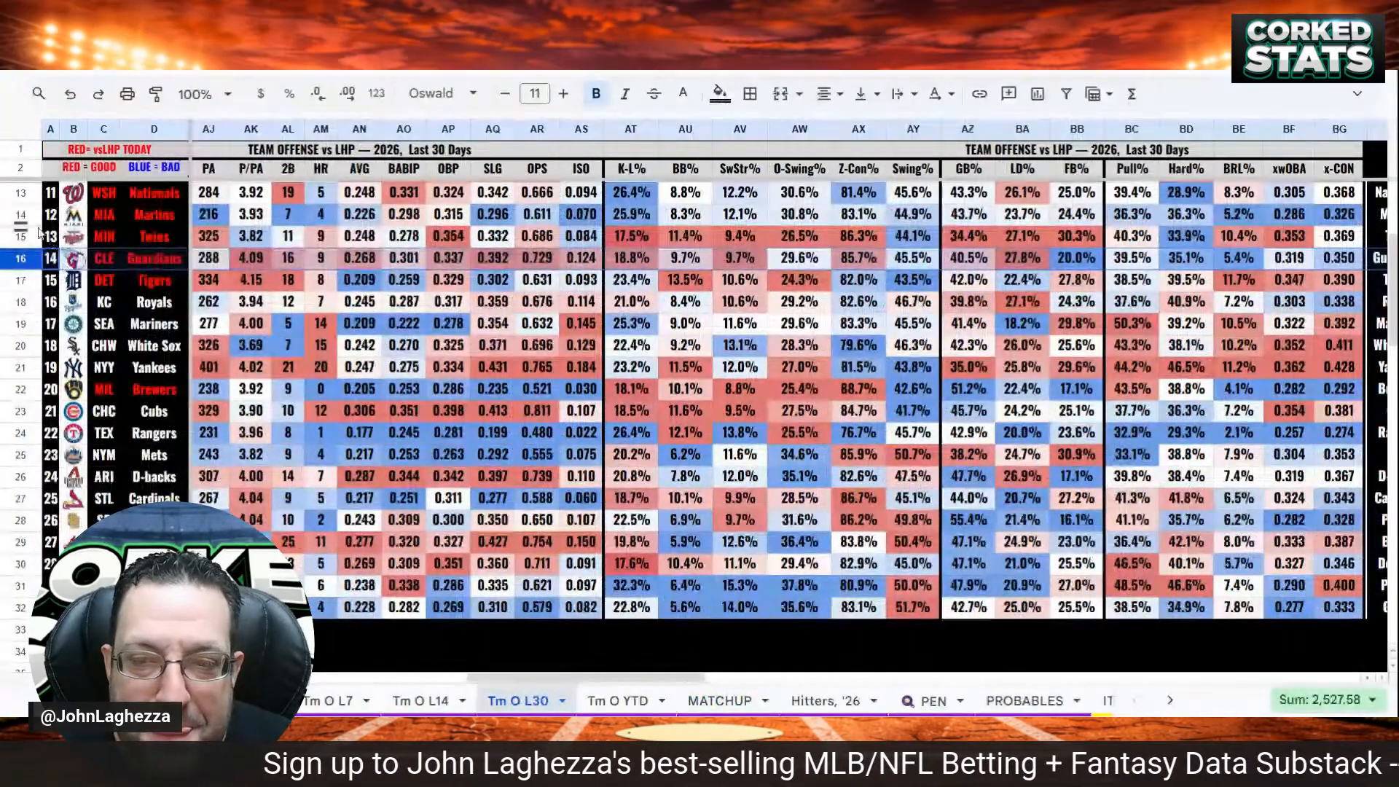
Highlight the Twins' row in the last-30-day offense against left-handers and check the team bullpen stats
click(15, 237)
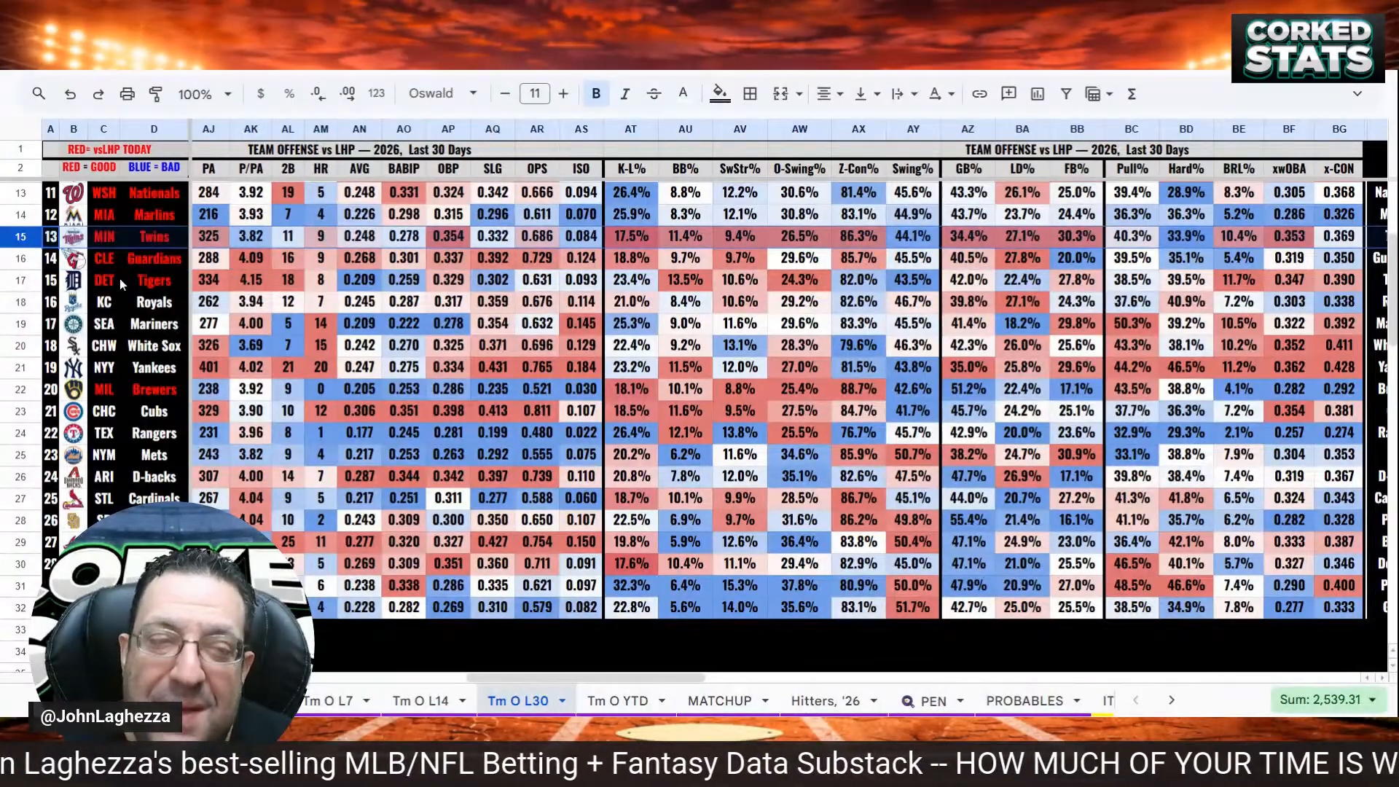
scroll(120, 278, down, 1)
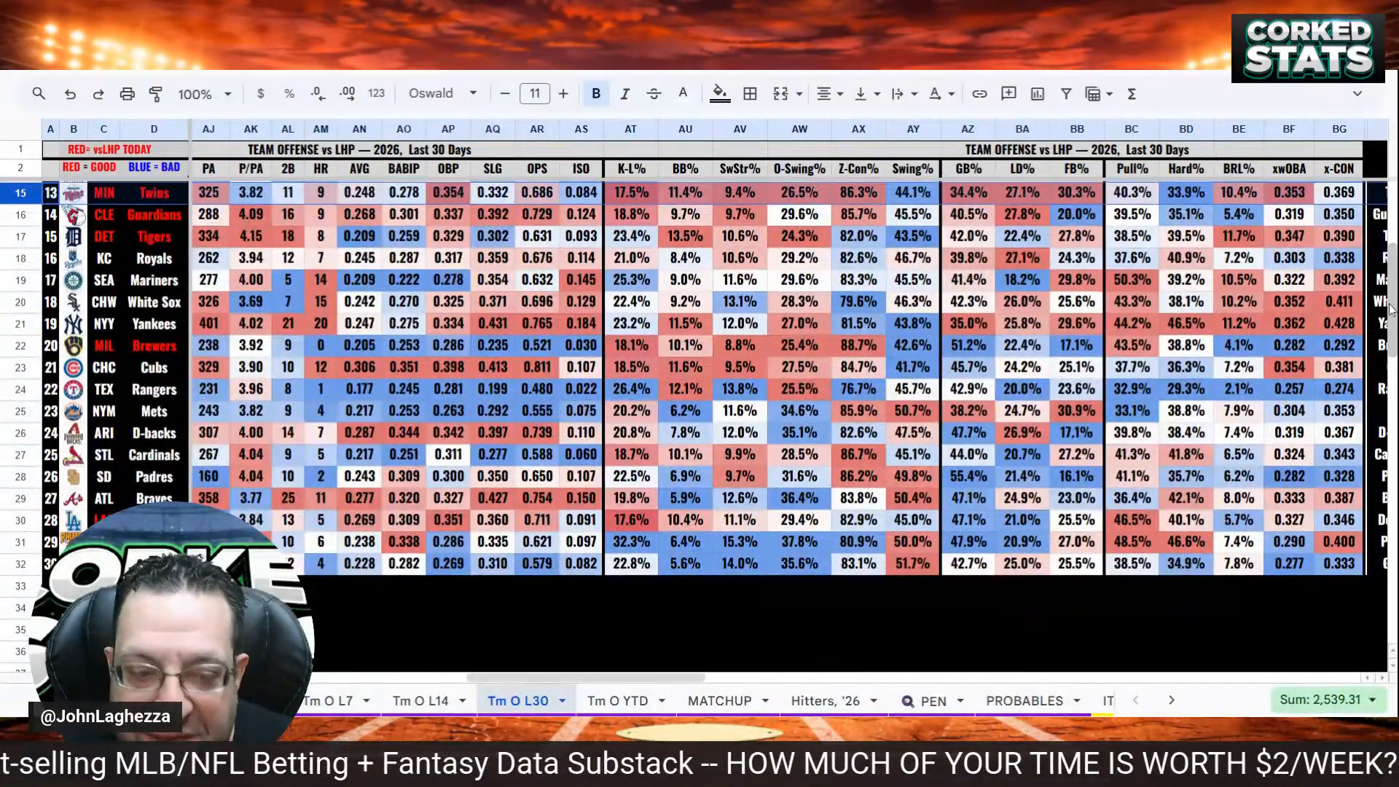
click(244, 700)
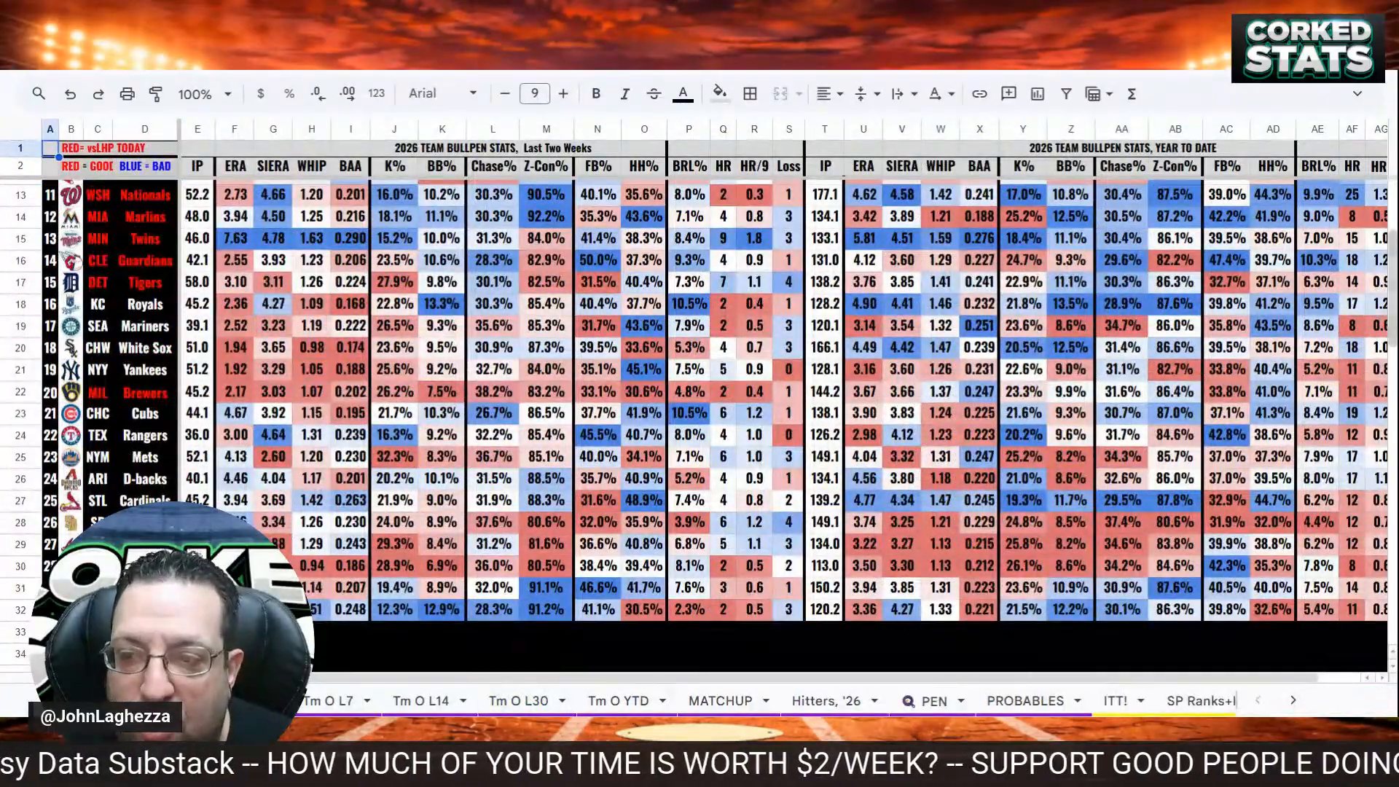
scroll(802, 401, down, 1)
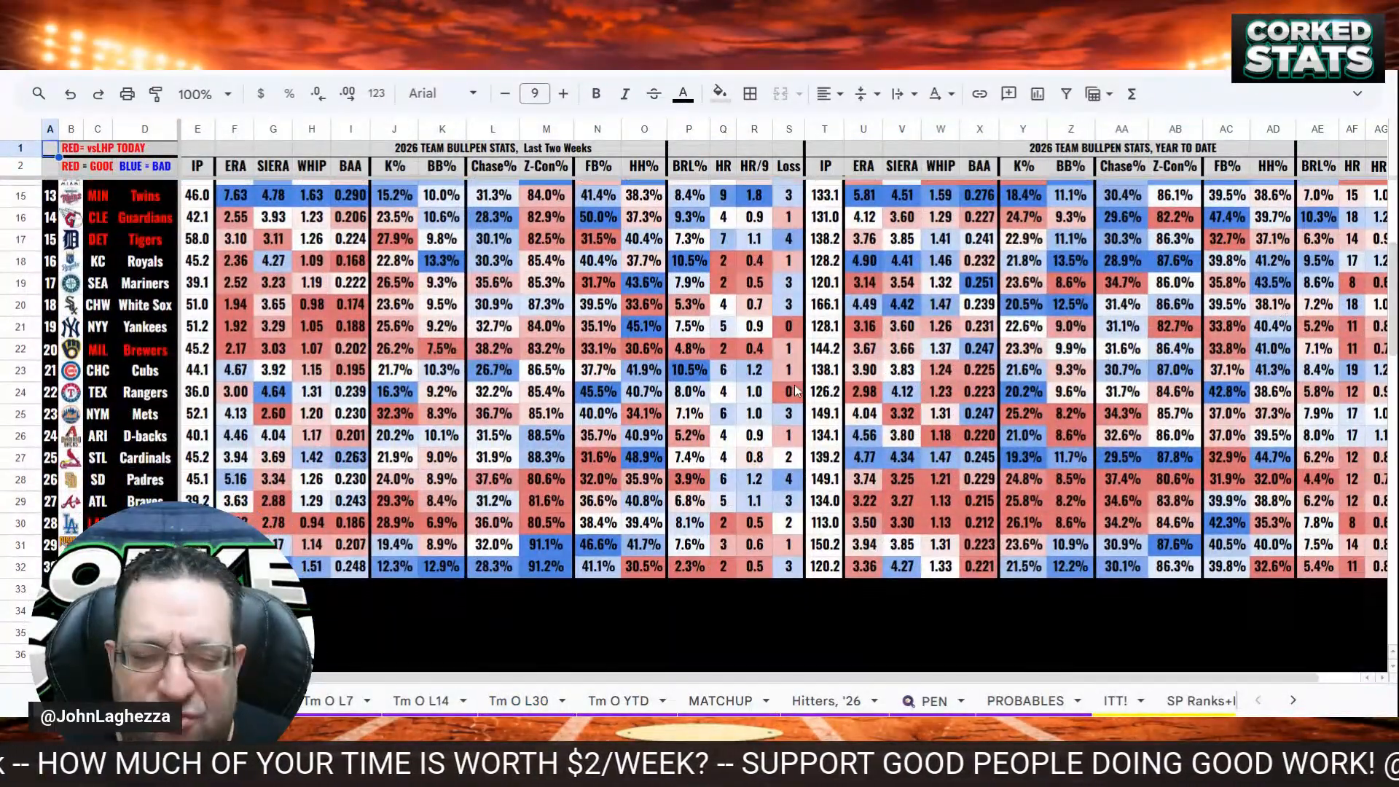
Review the Tigers–Royals game in the full-game and first-five algo results and bring up its starters' matchup stats
click(156, 701)
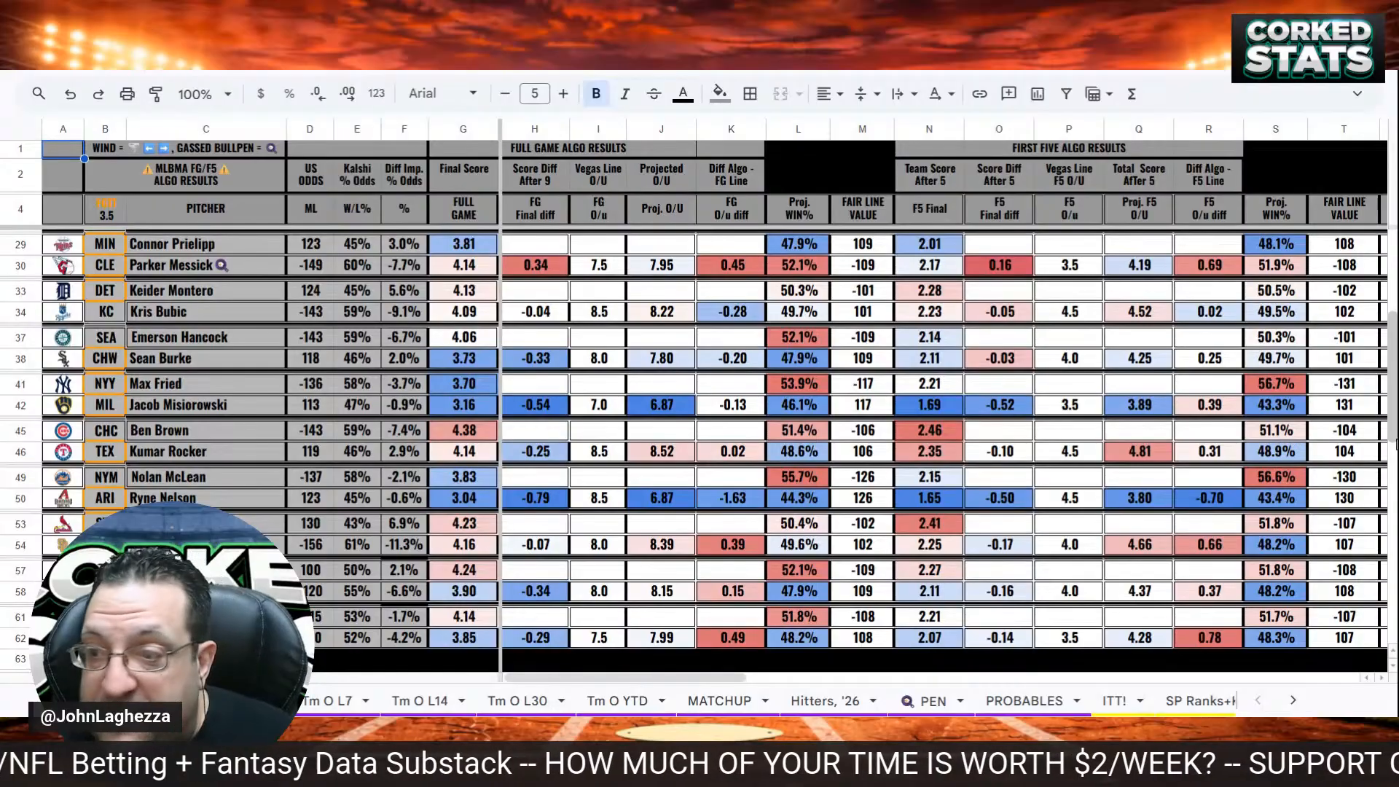
scroll(699, 437, down, 1)
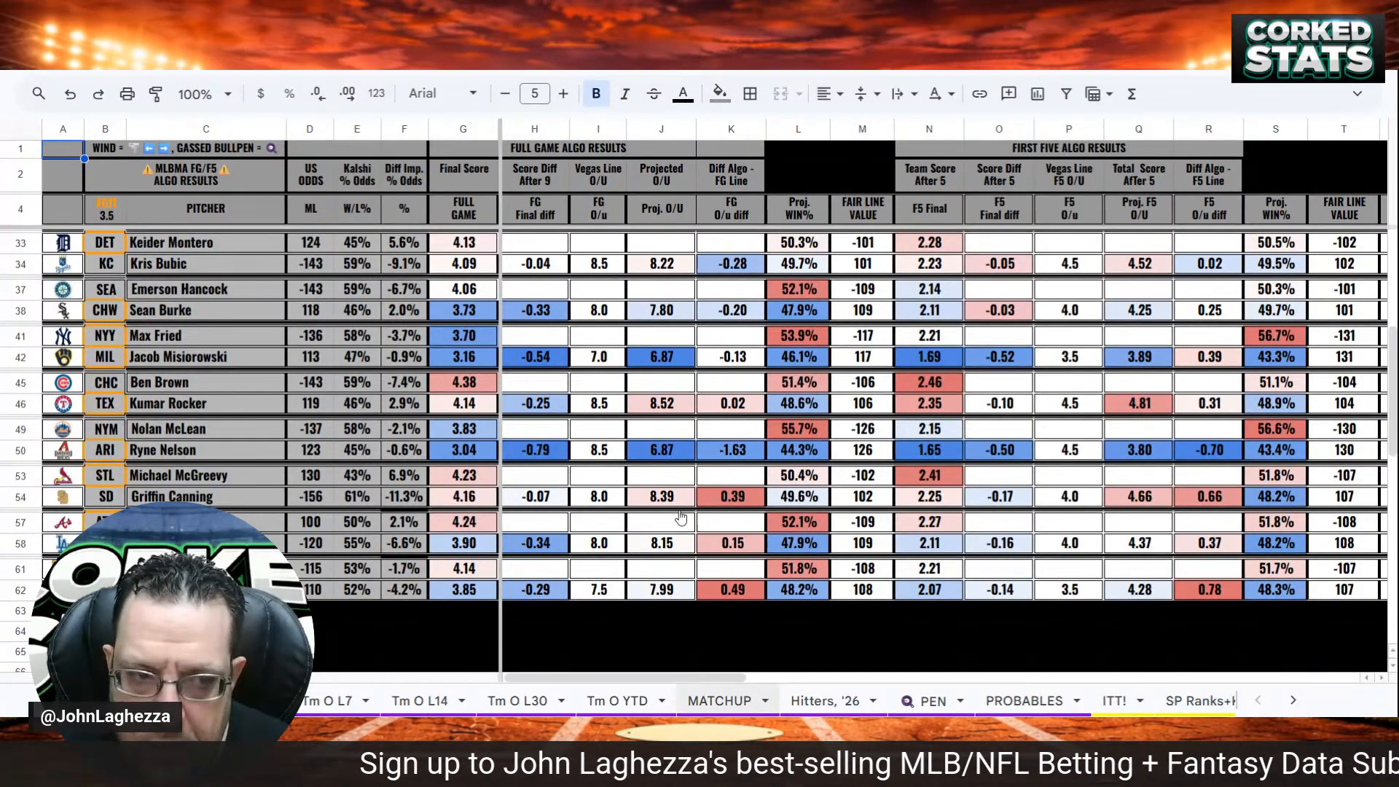
click(719, 700)
scroll(1395, 281, down, 1)
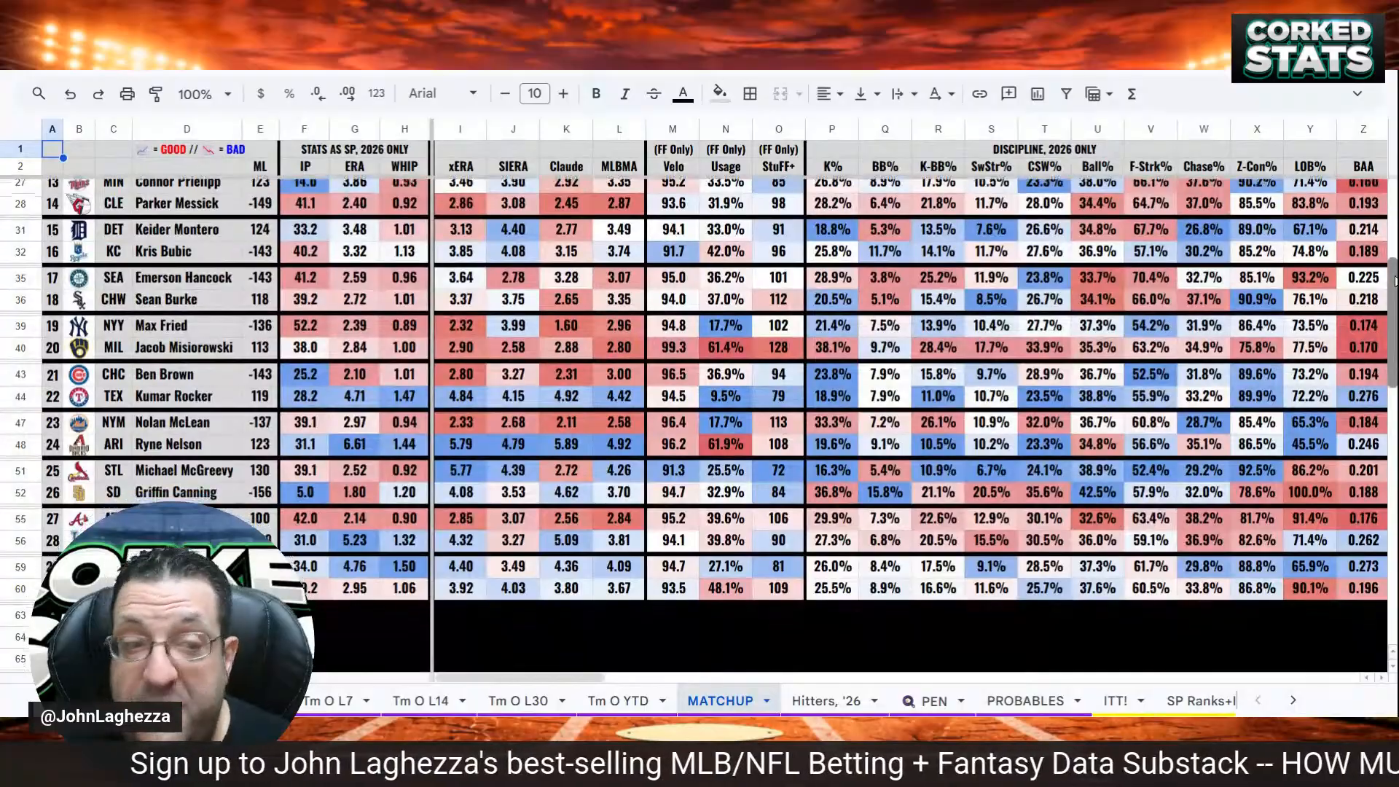
scroll(1395, 280, down, 1)
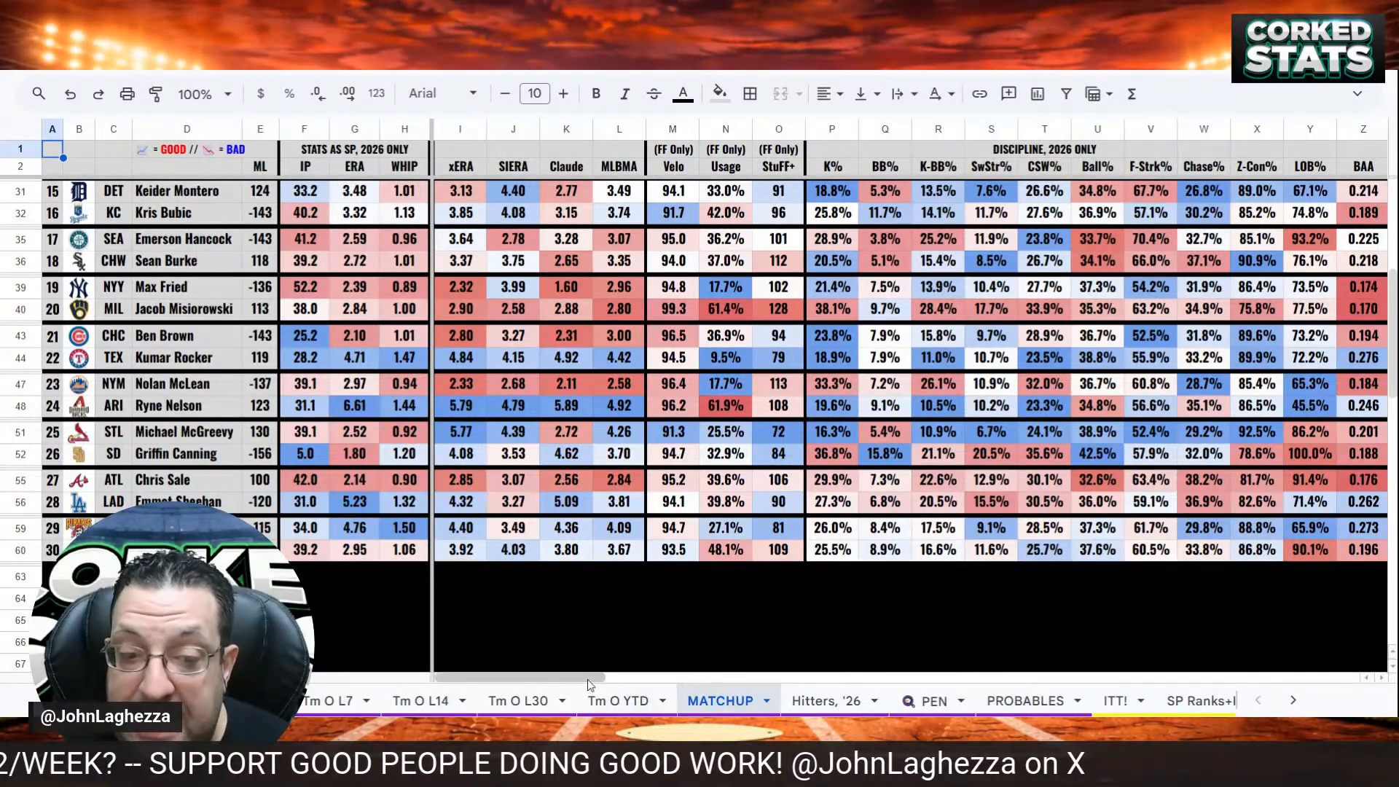
Examine the discipline and elevation columns for the Tigers and Royals starters, returning to the xERA and SIERA columns
drag(587, 679, 639, 682)
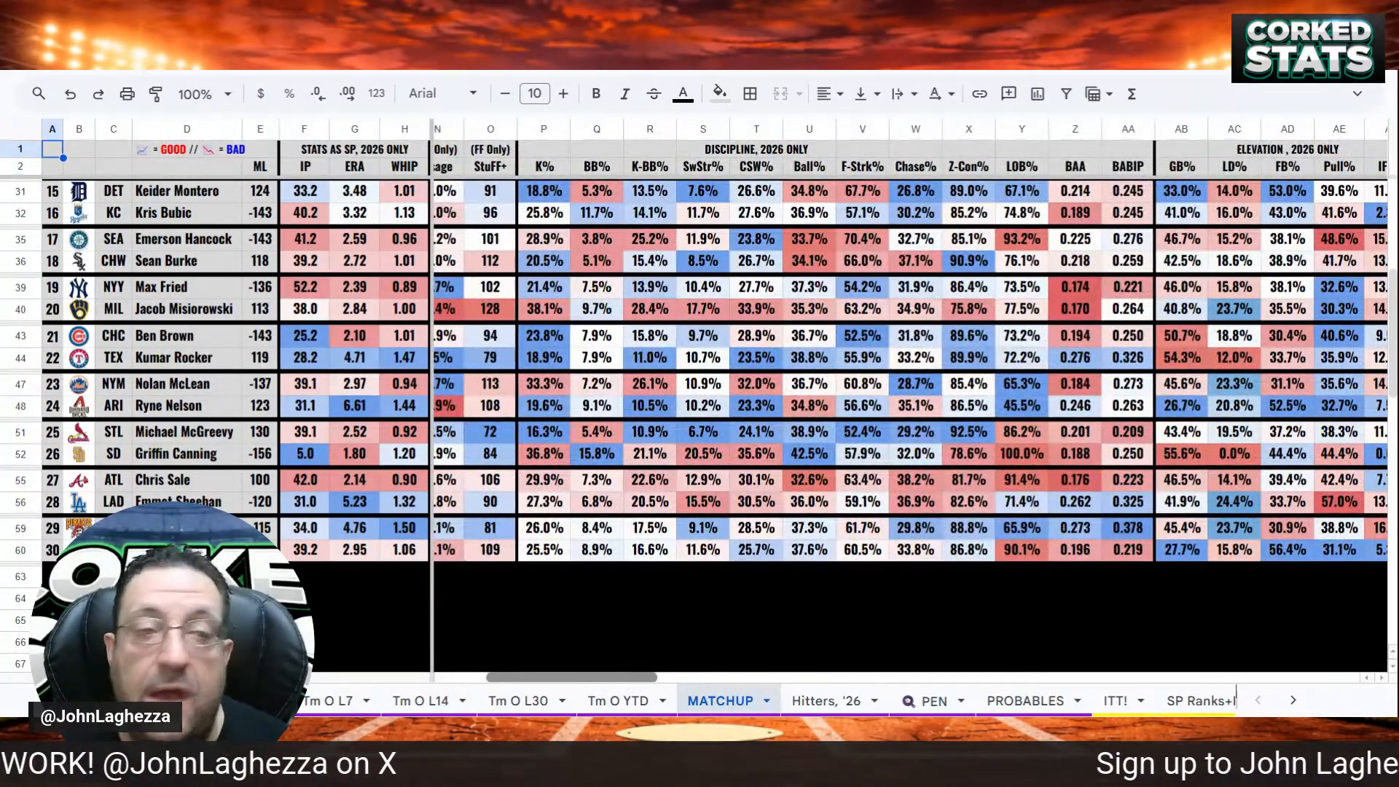
drag(639, 682, 665, 685)
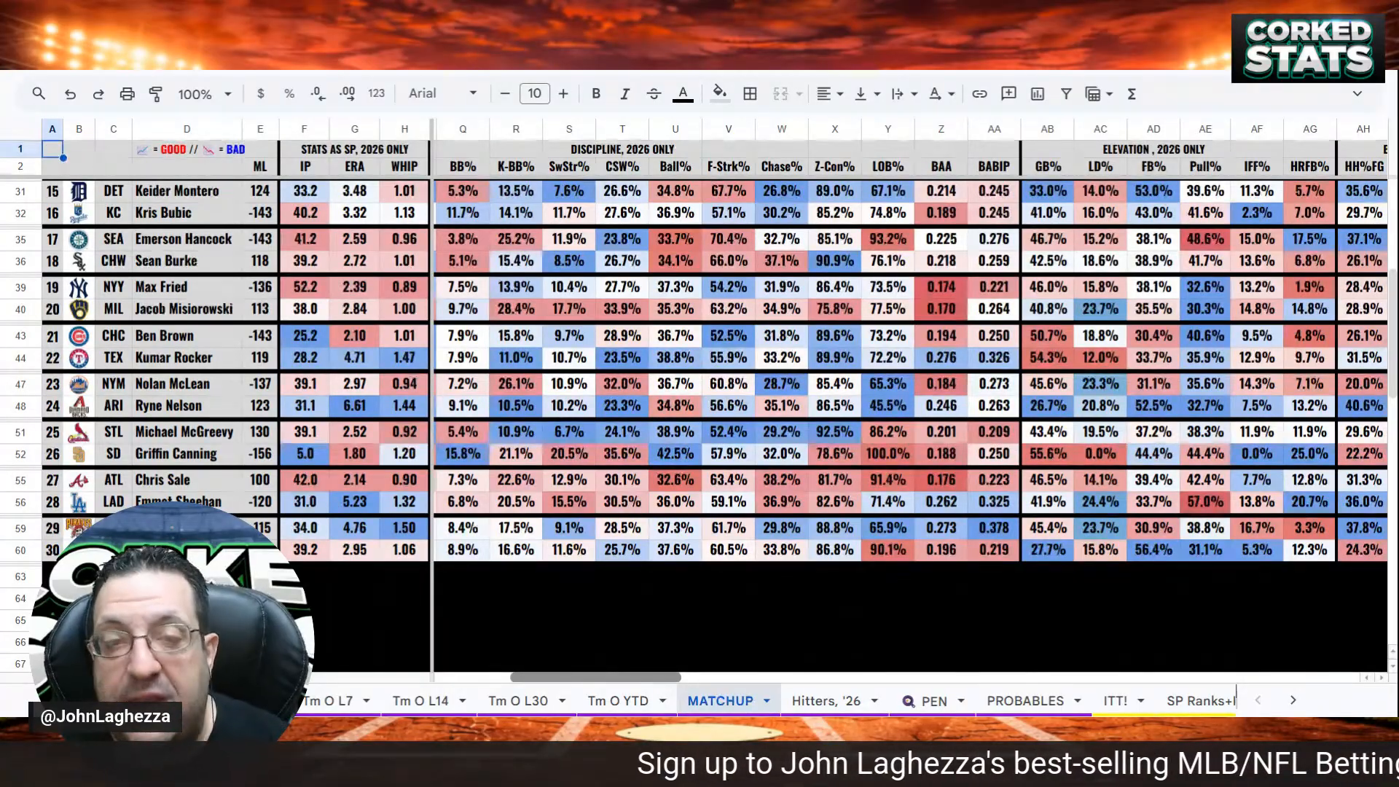
drag(674, 683, 624, 666)
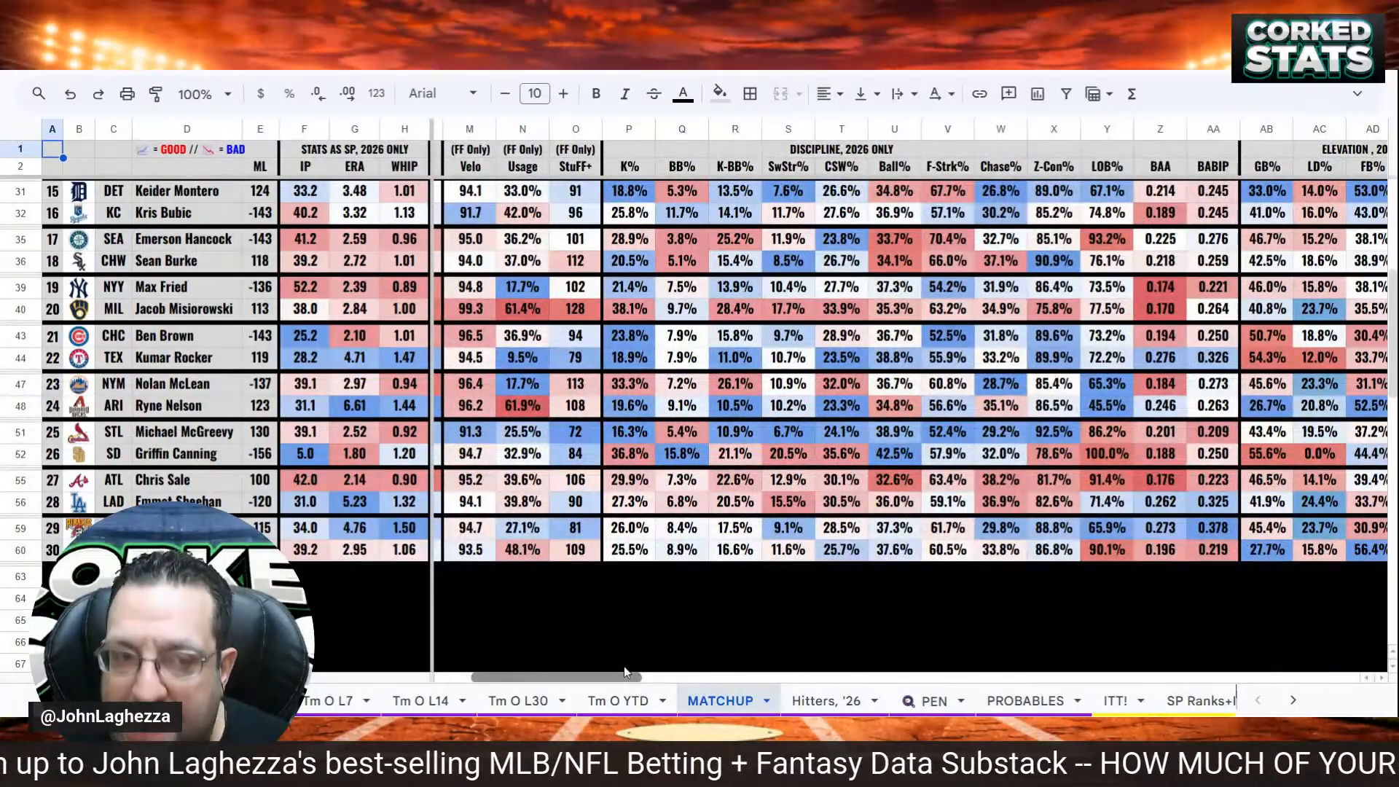
drag(624, 666, 511, 656)
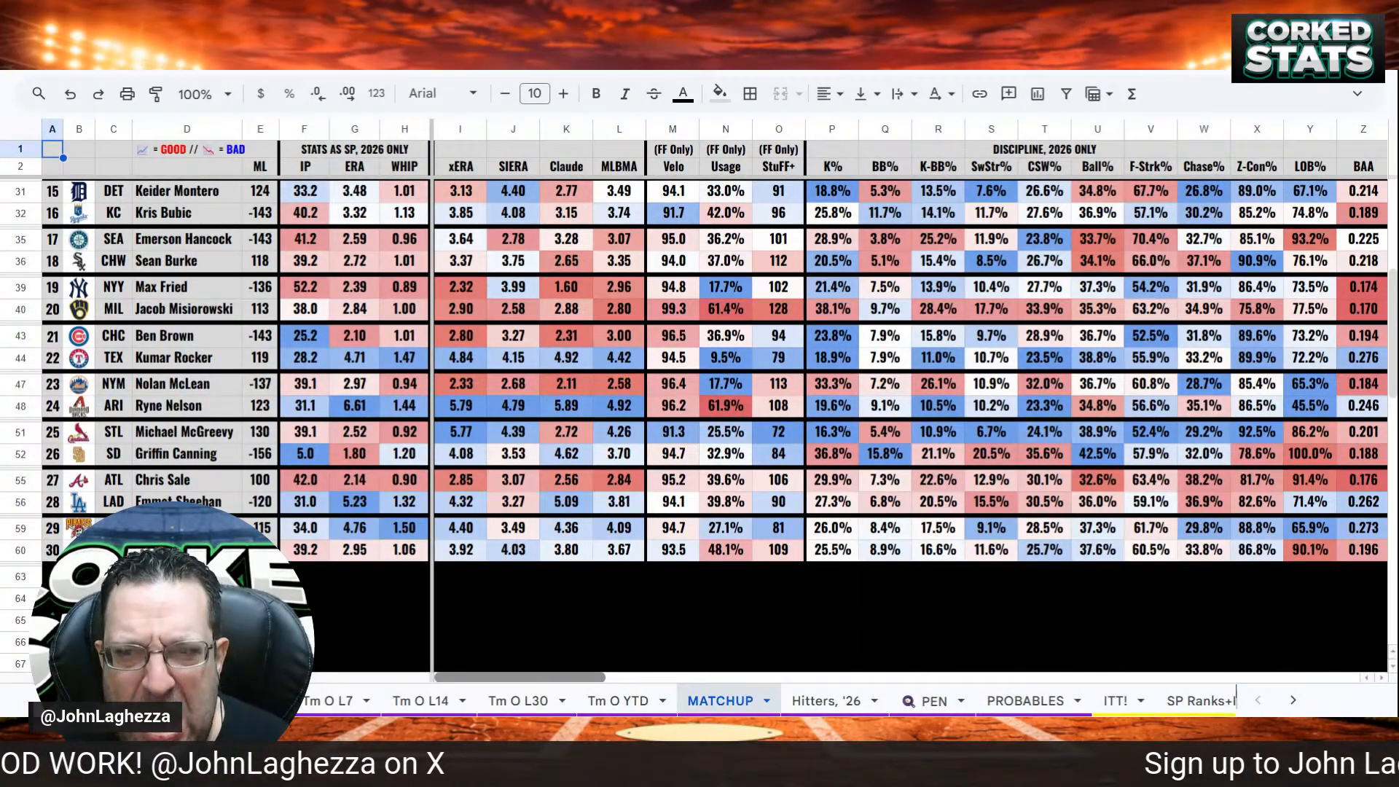
drag(575, 679, 509, 679)
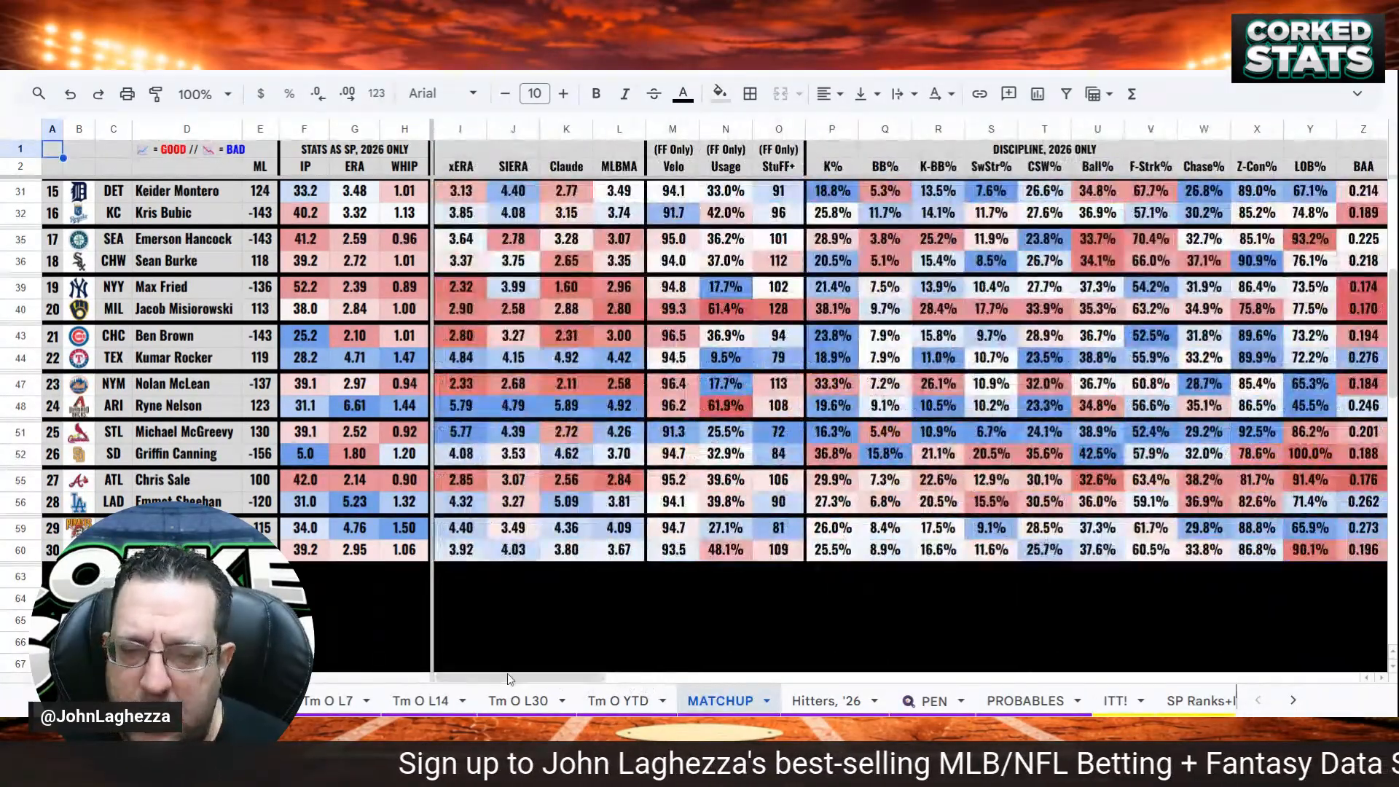
Highlight the Tigers' row in the 30-day offense against left-handers and the Royals' row in the 14-day offense against right-handers
click(542, 702)
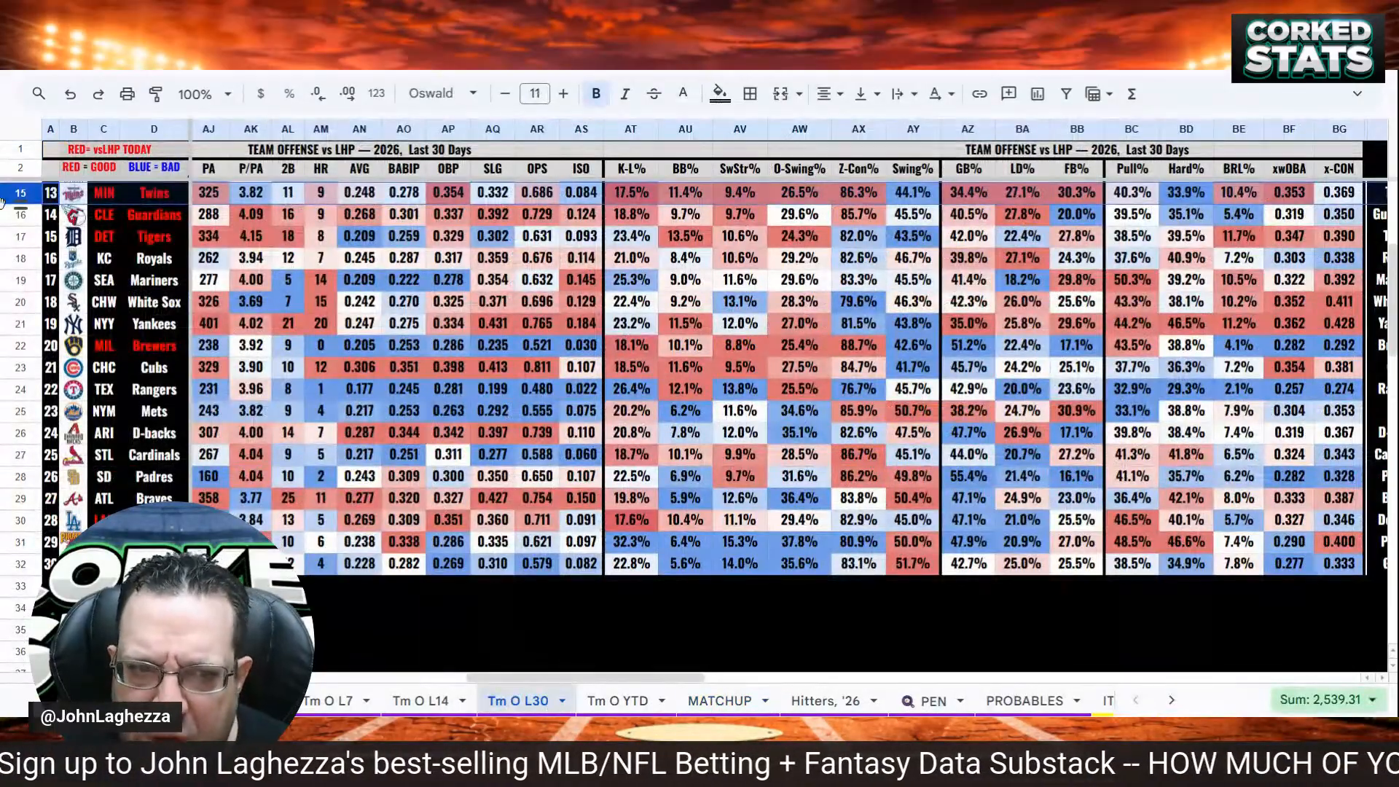
click(21, 236)
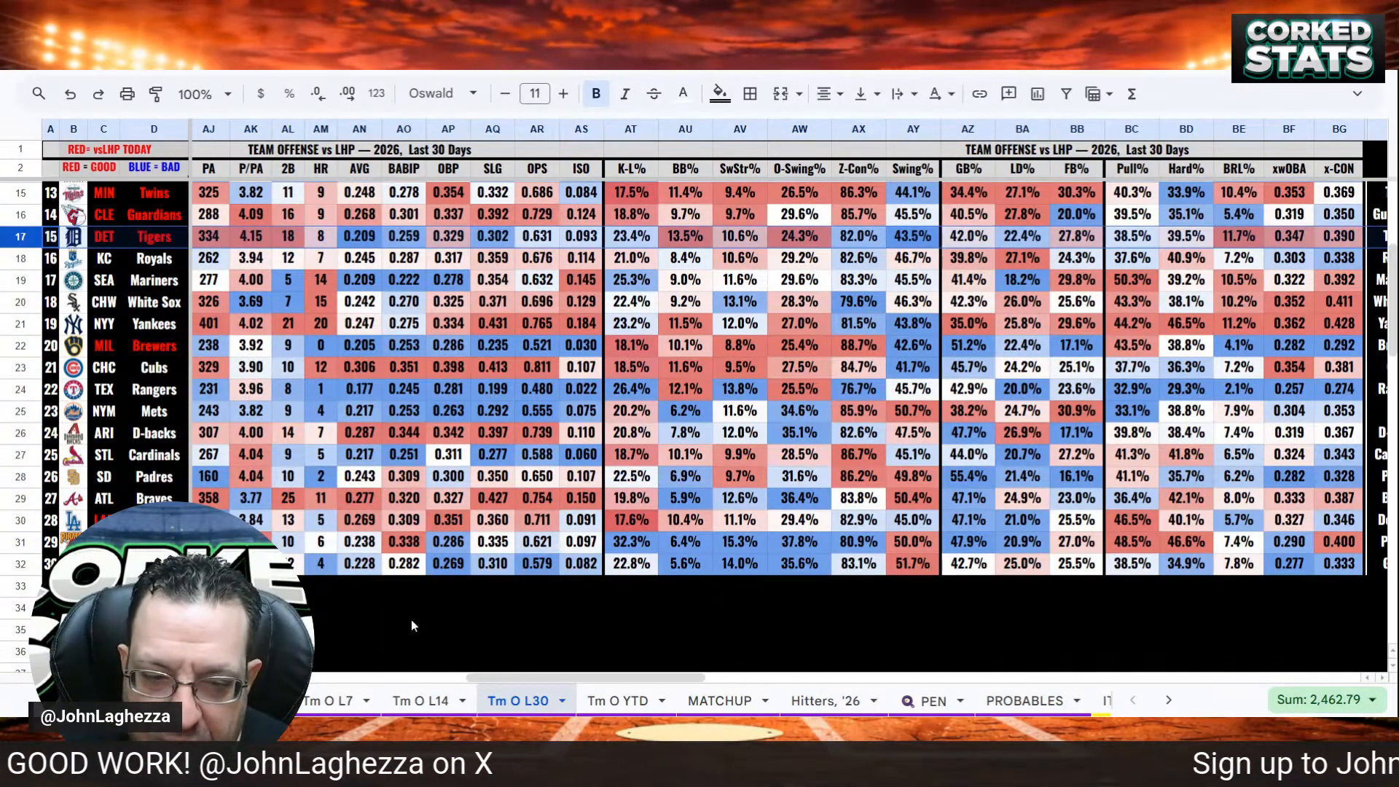
click(430, 699)
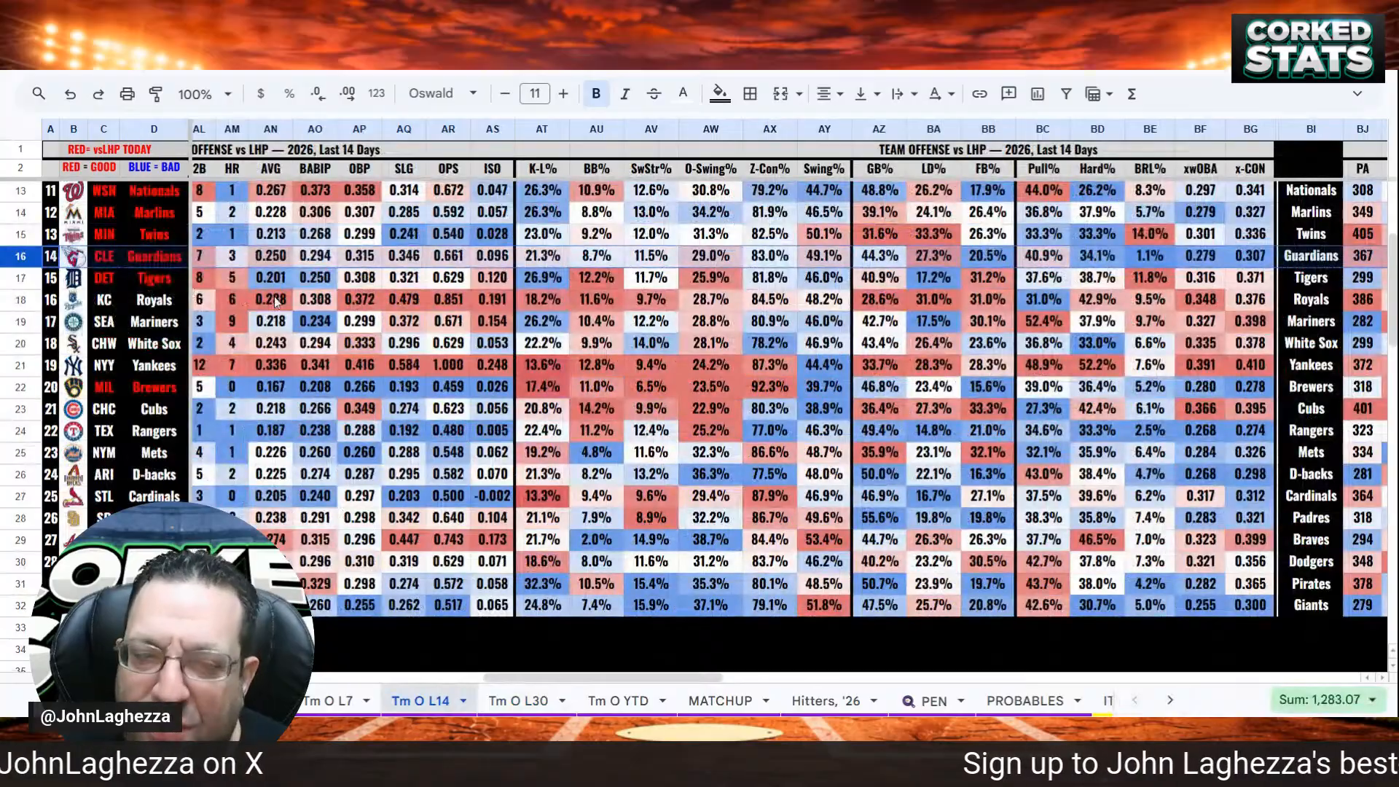
scroll(275, 302, down, 1)
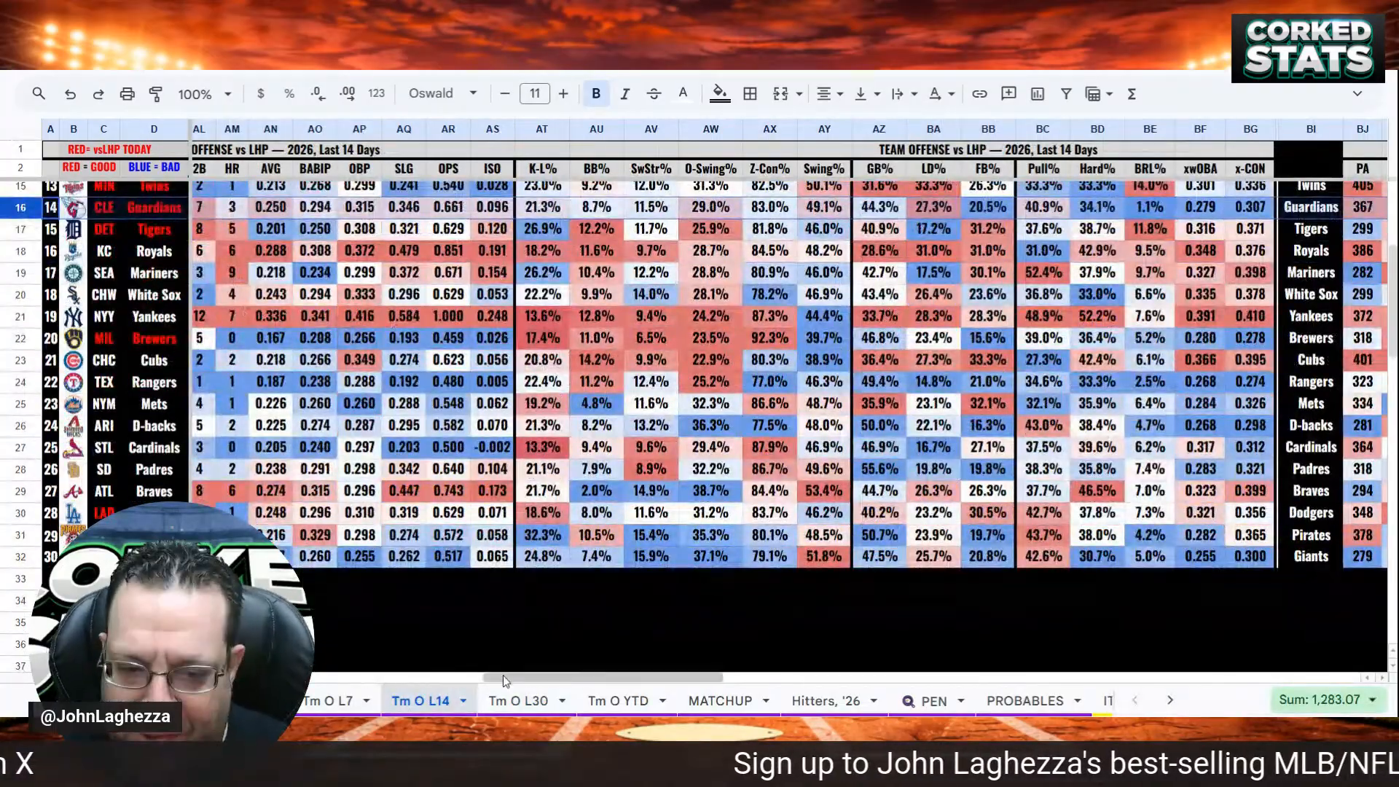
drag(525, 681, 753, 655)
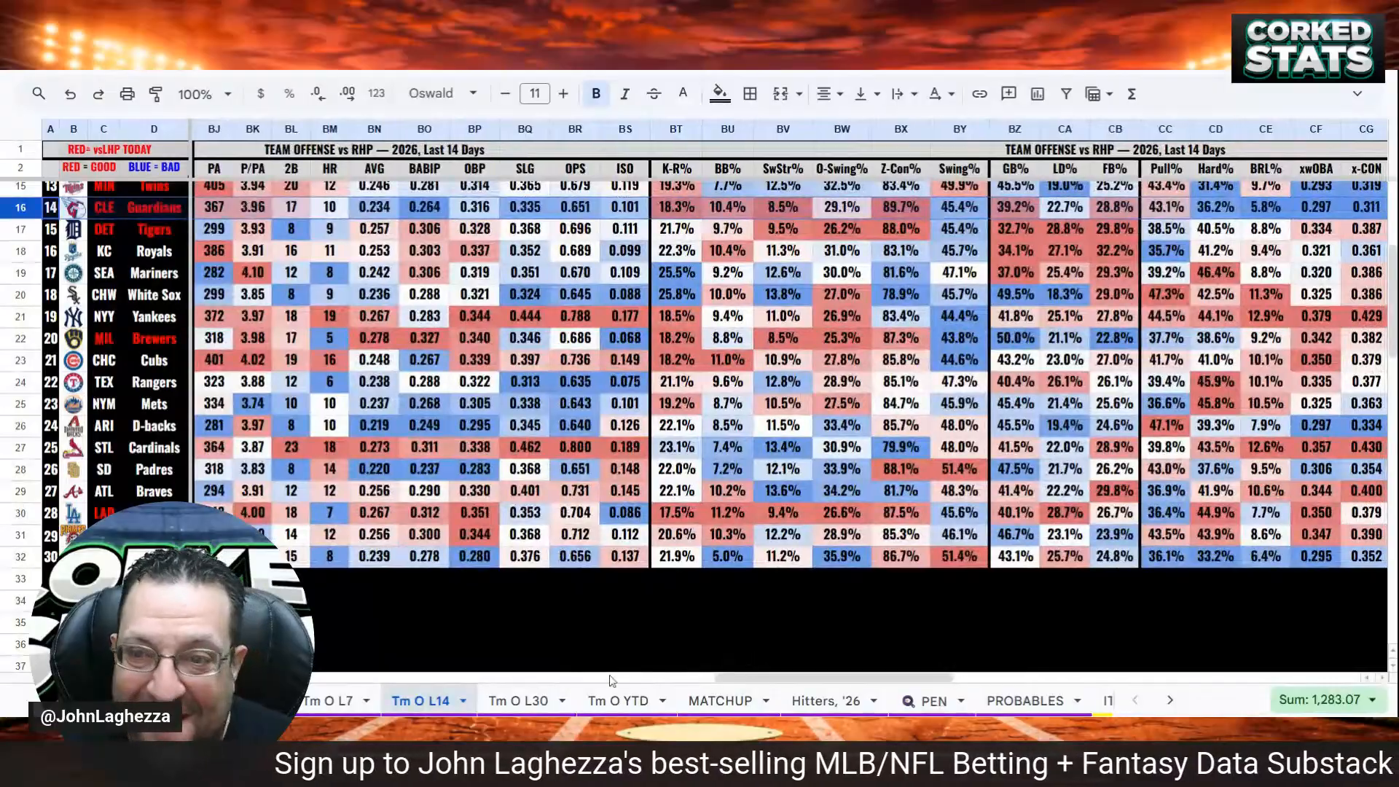
click(18, 251)
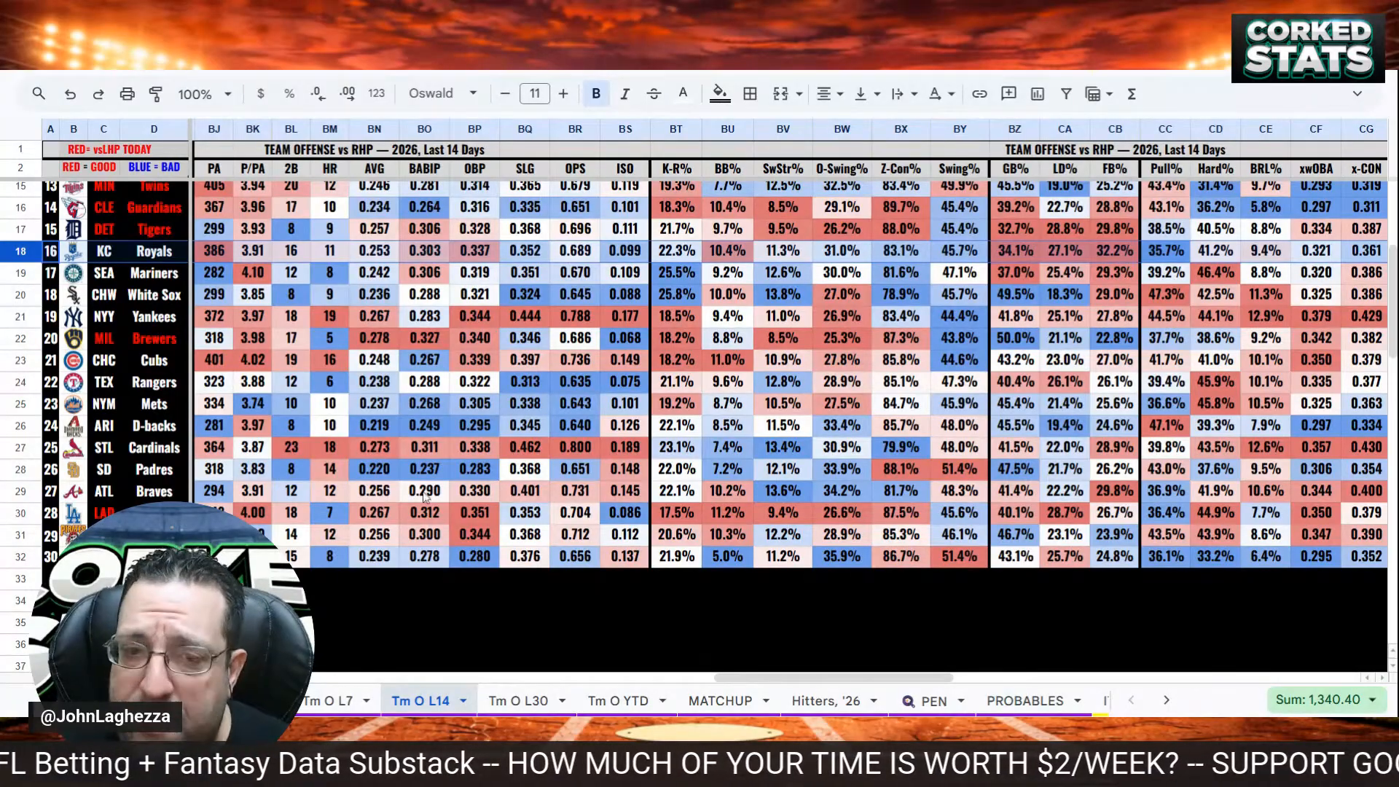
Highlight the Royals' row in the last-7-day team offense and check the Tigers and Royals bullpen stats
click(331, 703)
scroll(117, 382, down, 3)
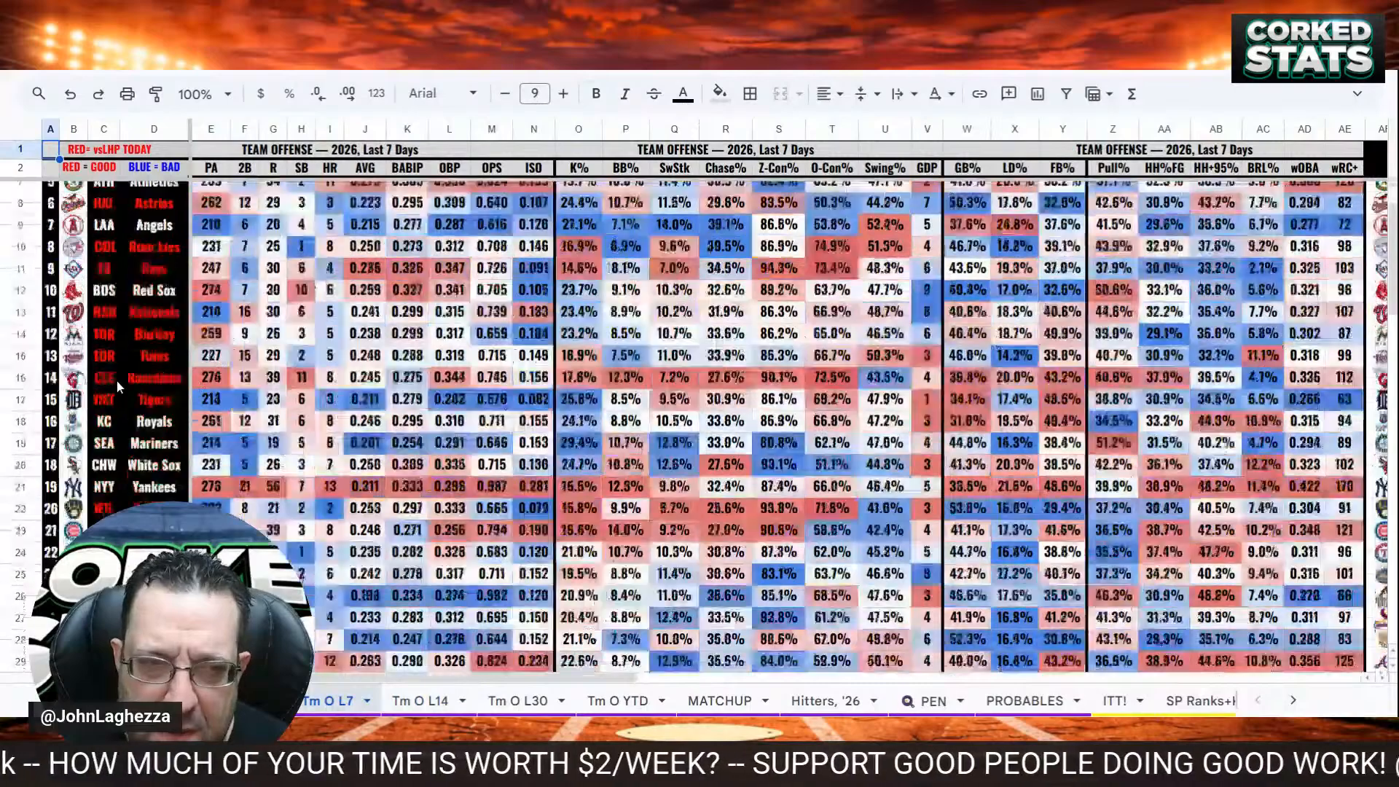
click(22, 371)
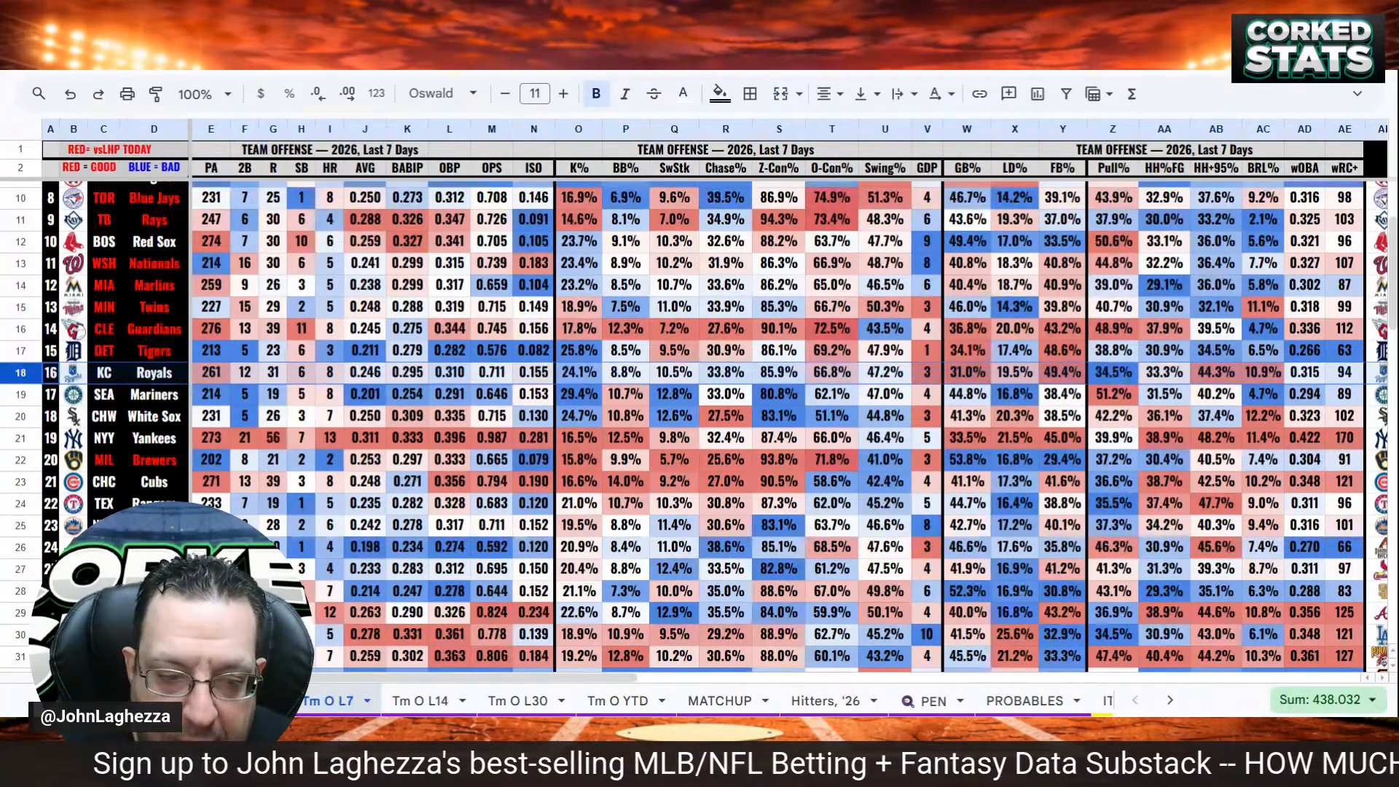
click(255, 700)
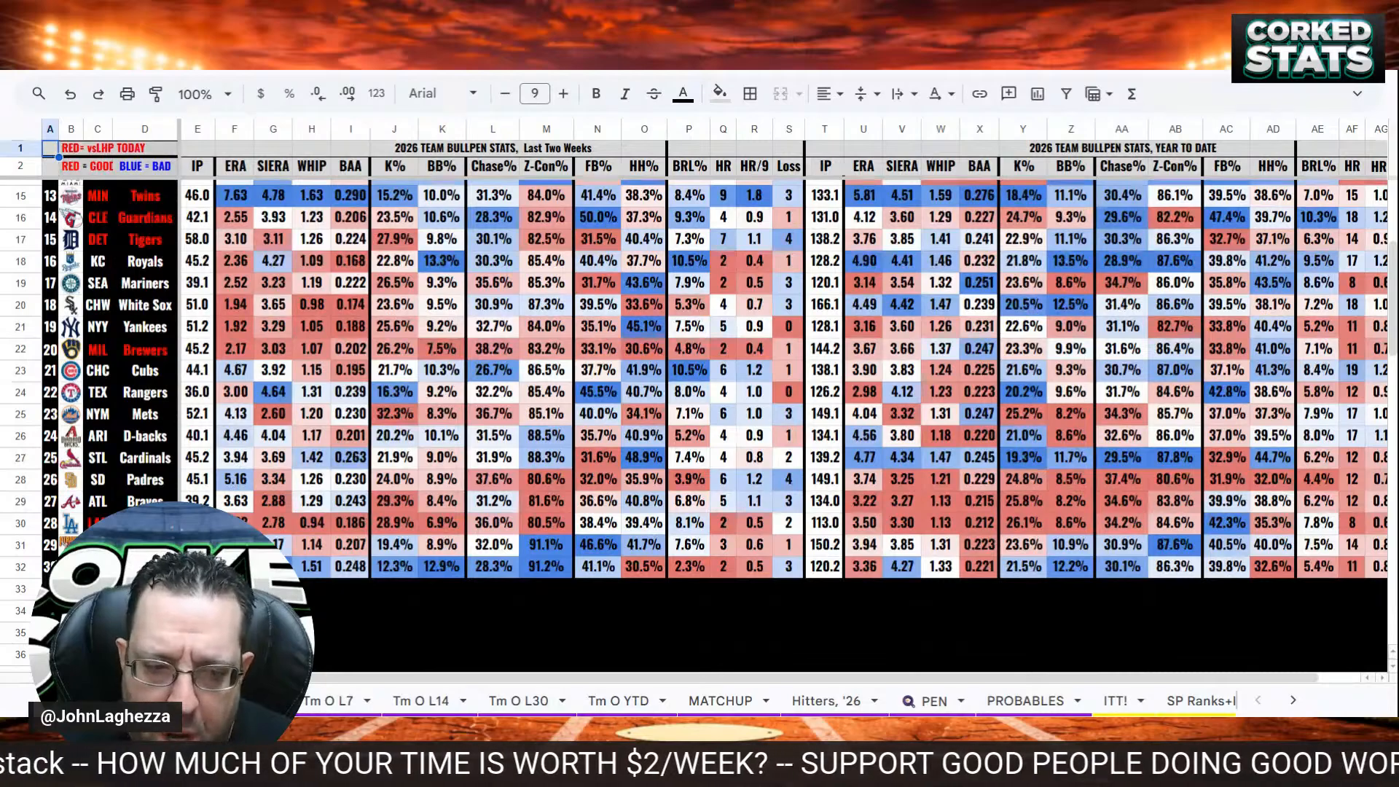
Bring the Mariners–White Sox game to the top of the full-game and first-five algo results
click(219, 701)
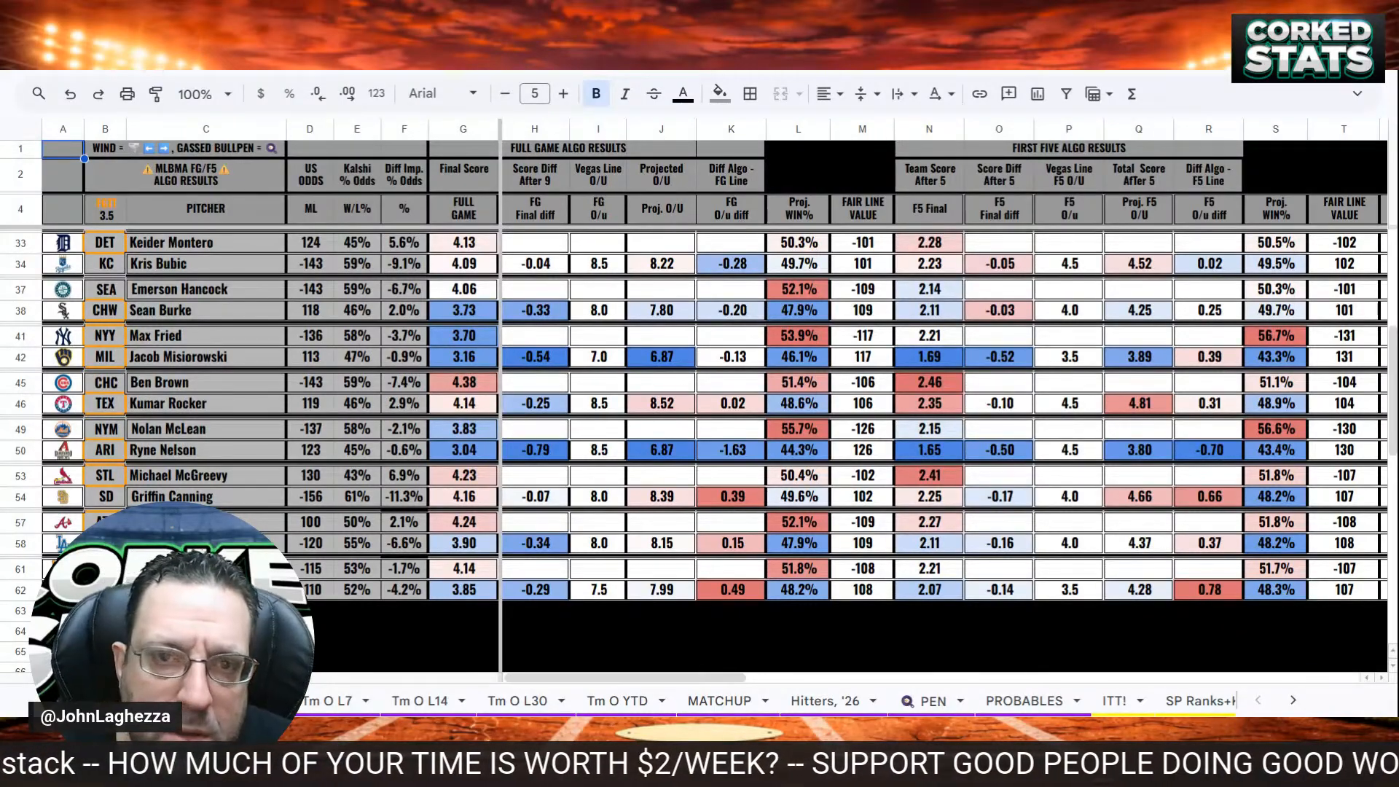
scroll(1394, 393, down, 1)
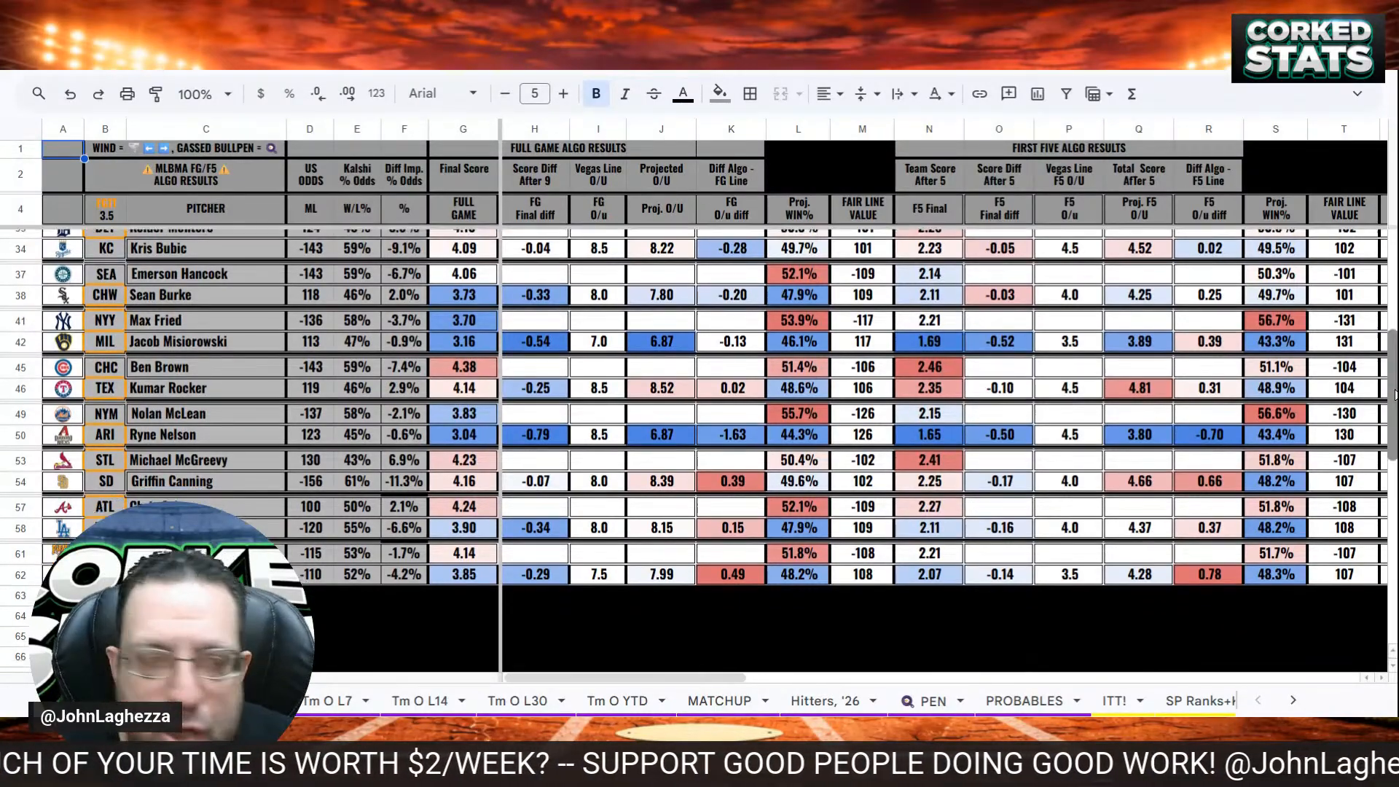
scroll(1394, 393, down, 1)
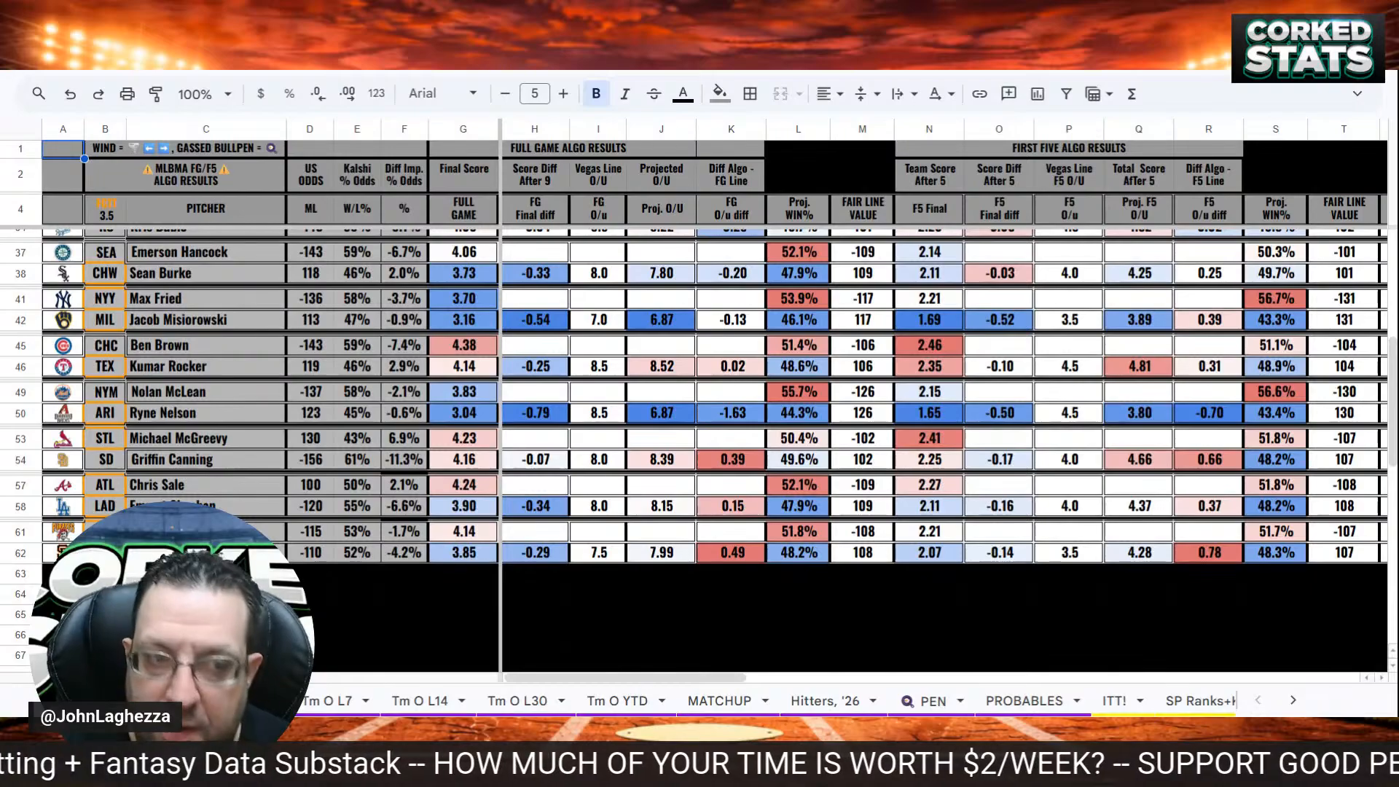
Compare the Mariners' and White Sox' bullpen stats and their starting pitchers' matchup stats
click(240, 700)
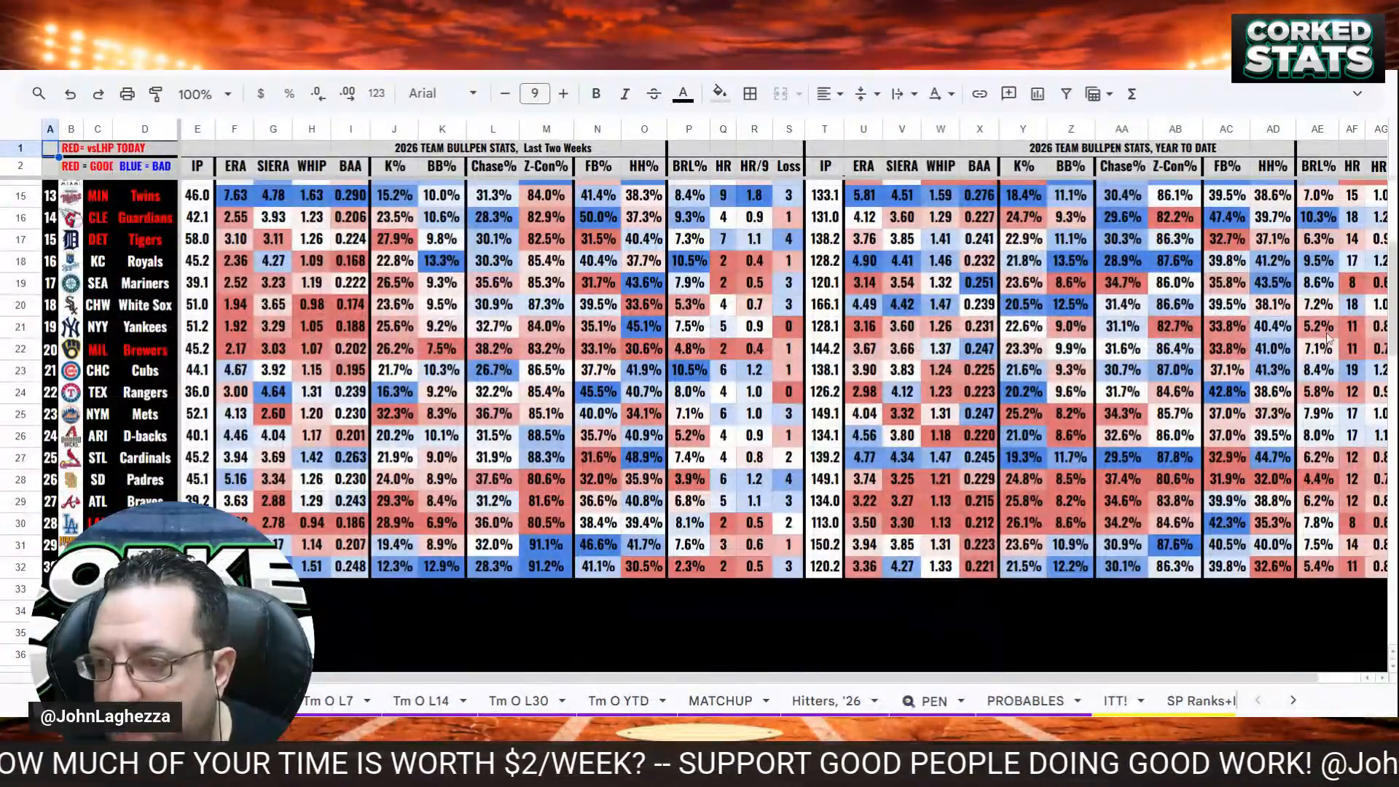
scroll(1395, 315, down, 2)
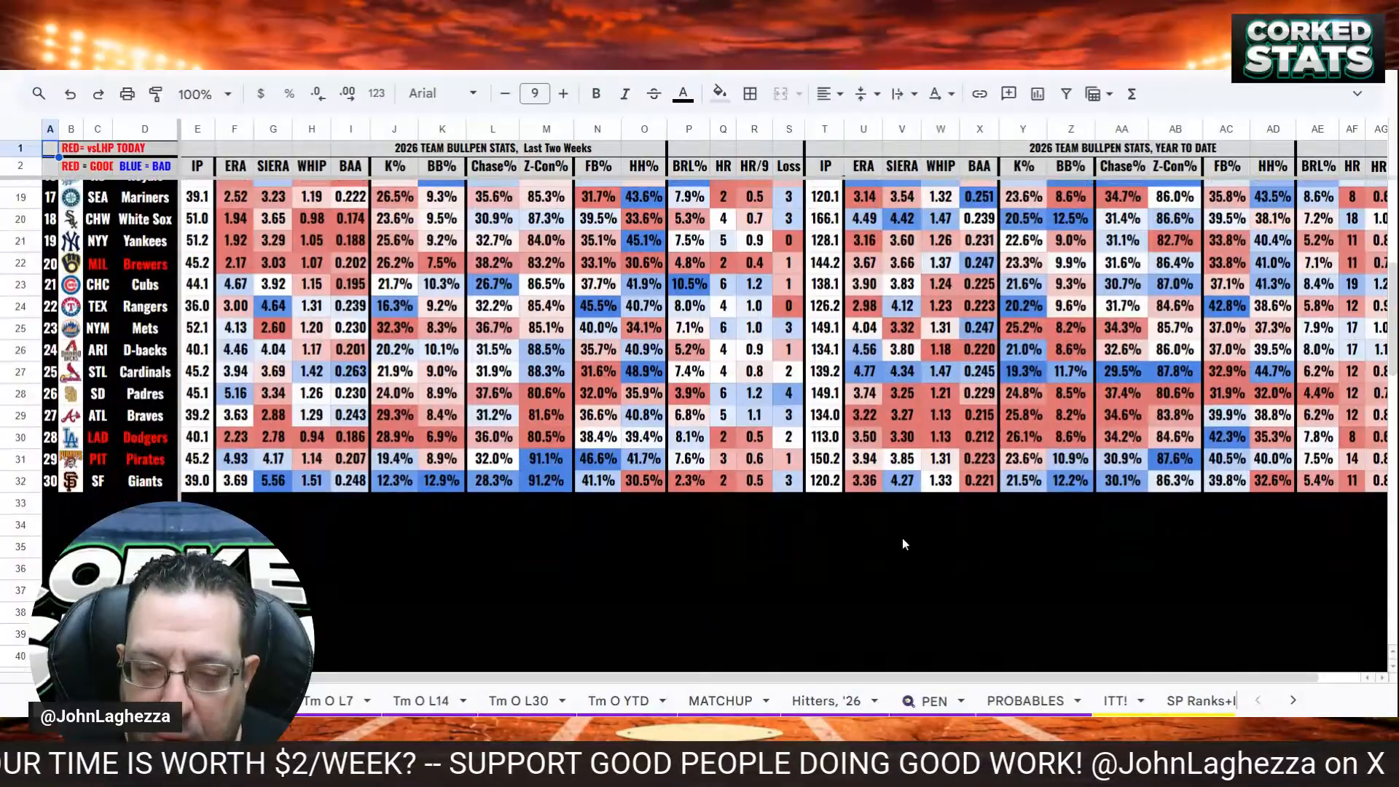
click(732, 707)
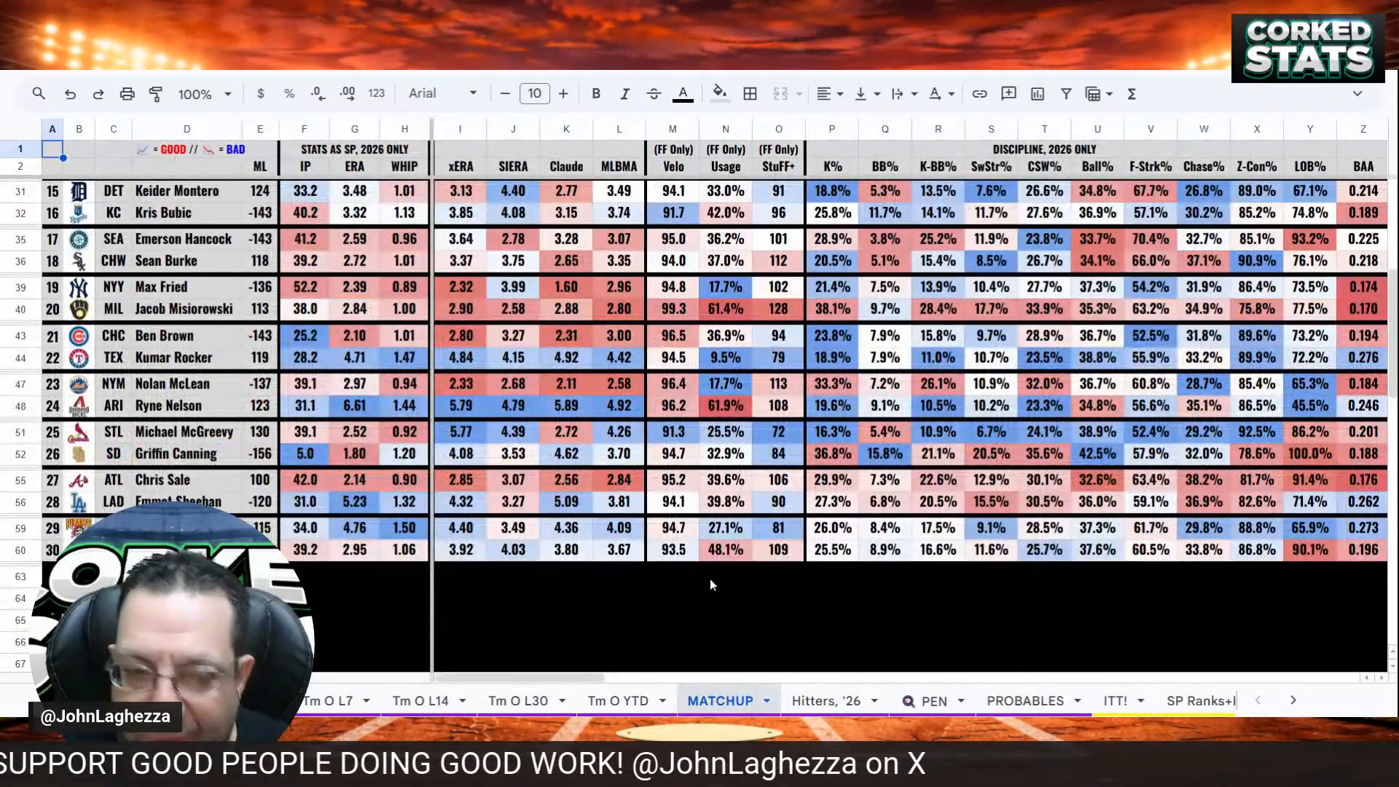
scroll(1393, 372, down, 2)
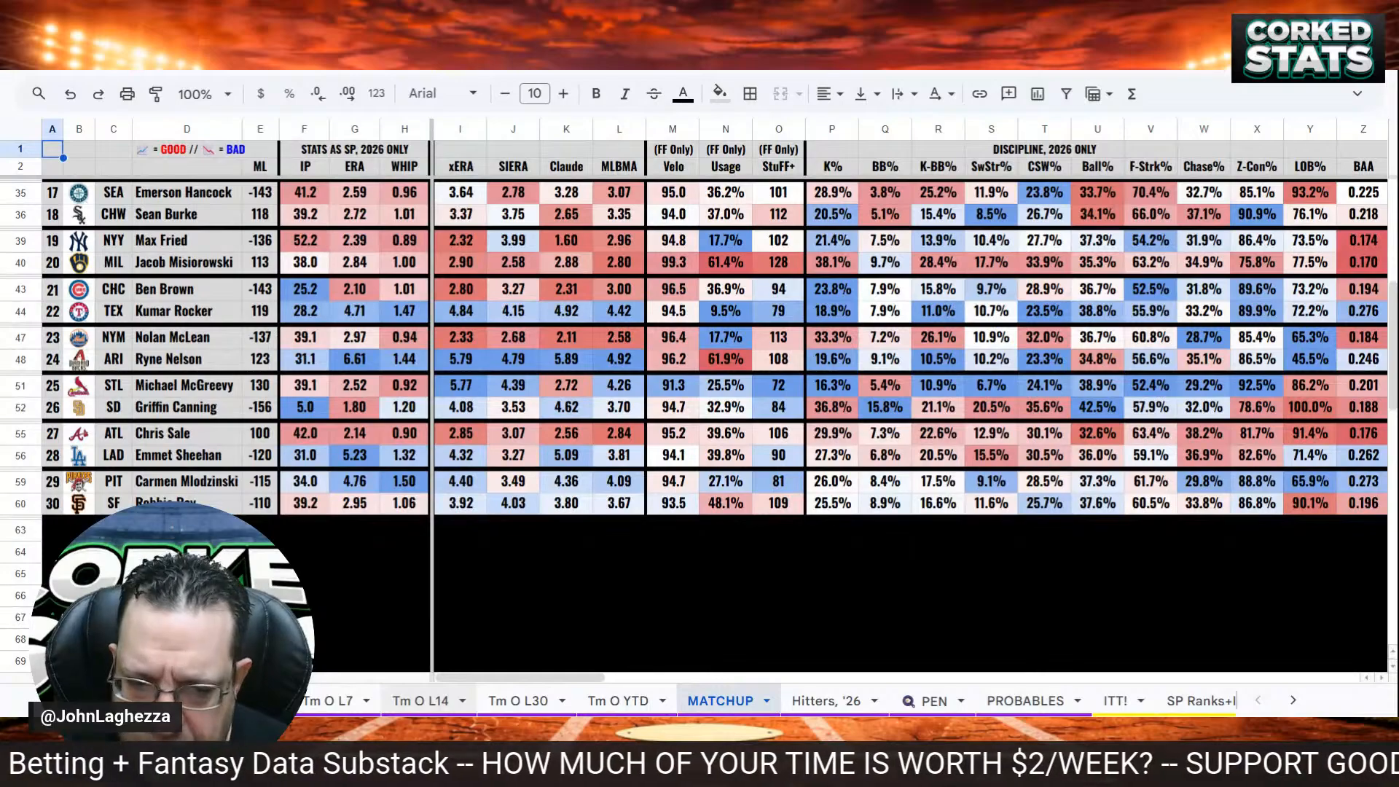
Highlight the Mariners and White Sox rows in the last-14-day team offense against right-handers
click(420, 700)
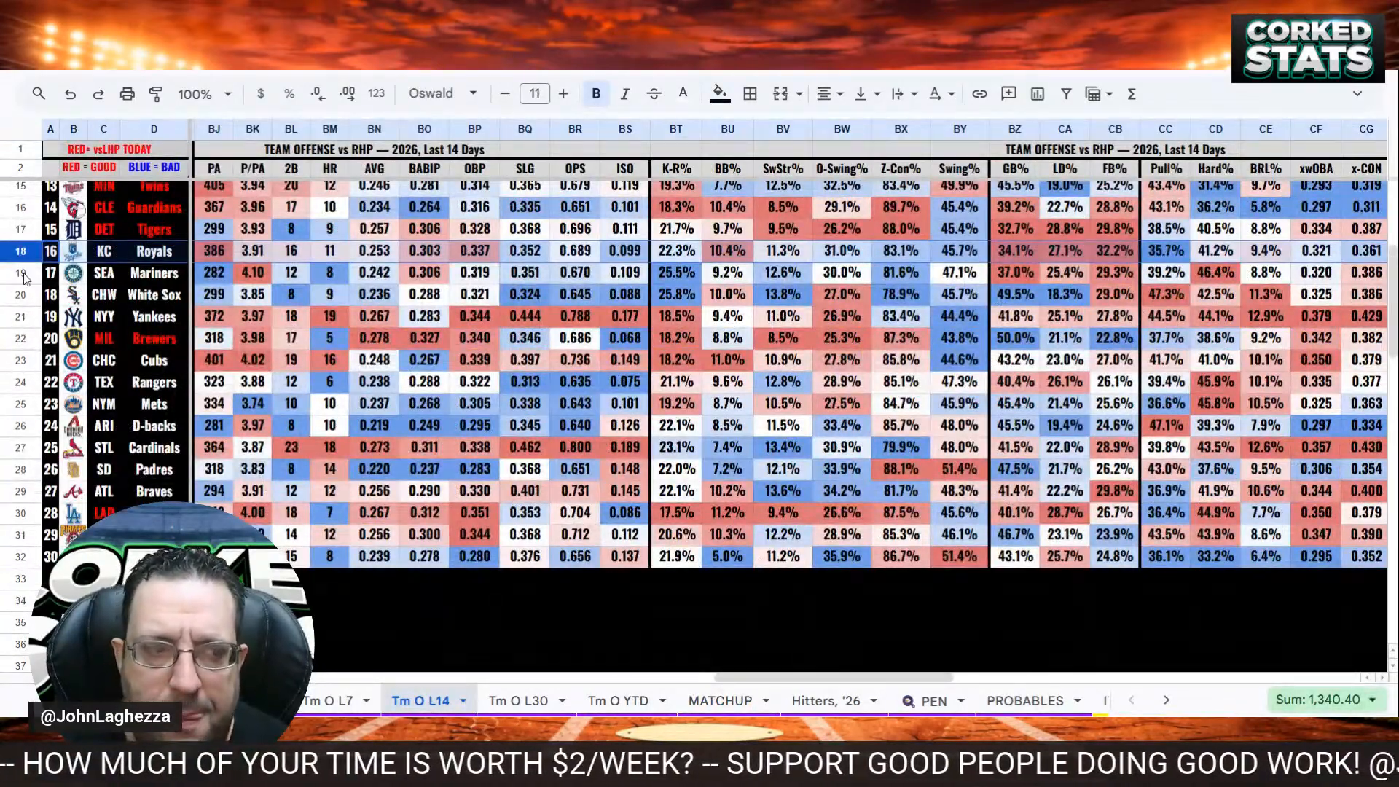
drag(24, 275, 24, 294)
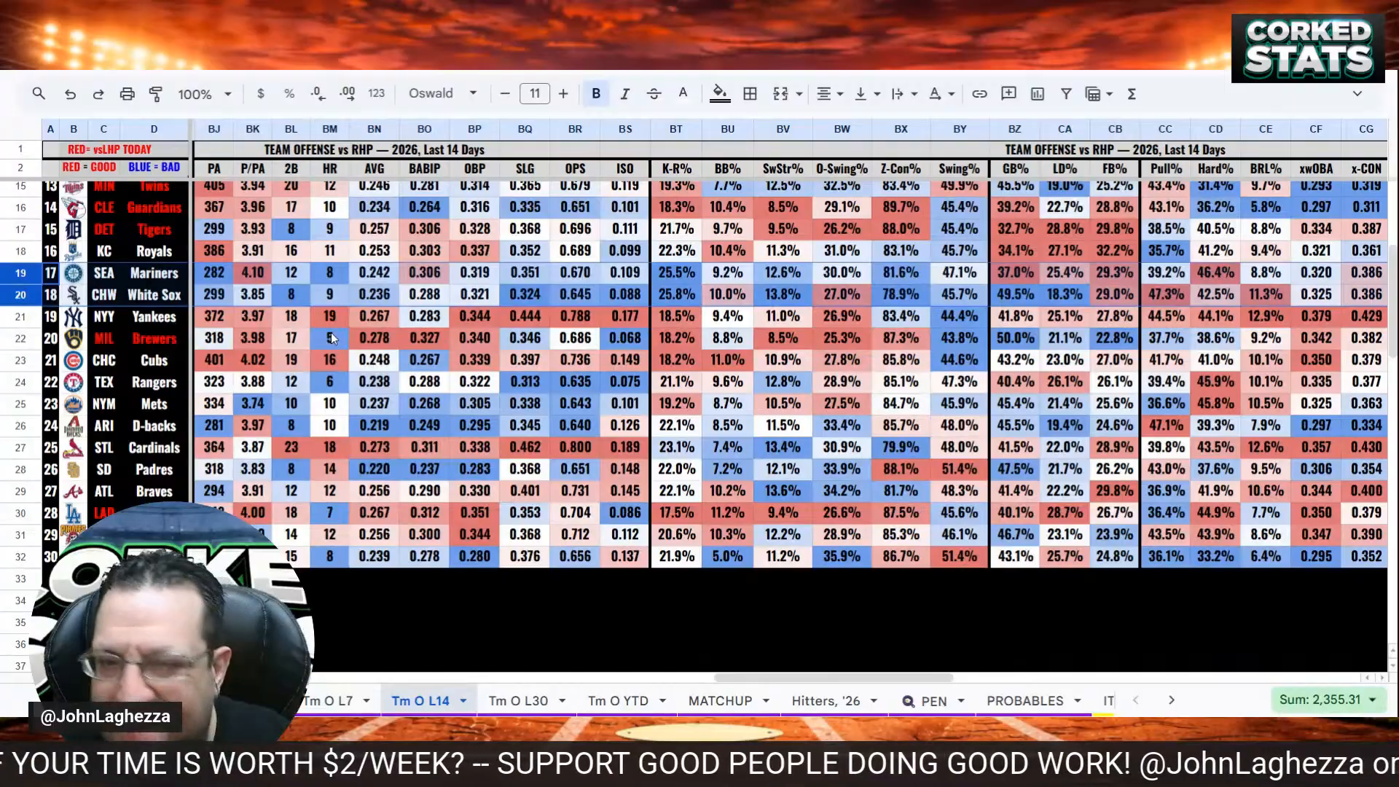
scroll(332, 337, down, 1)
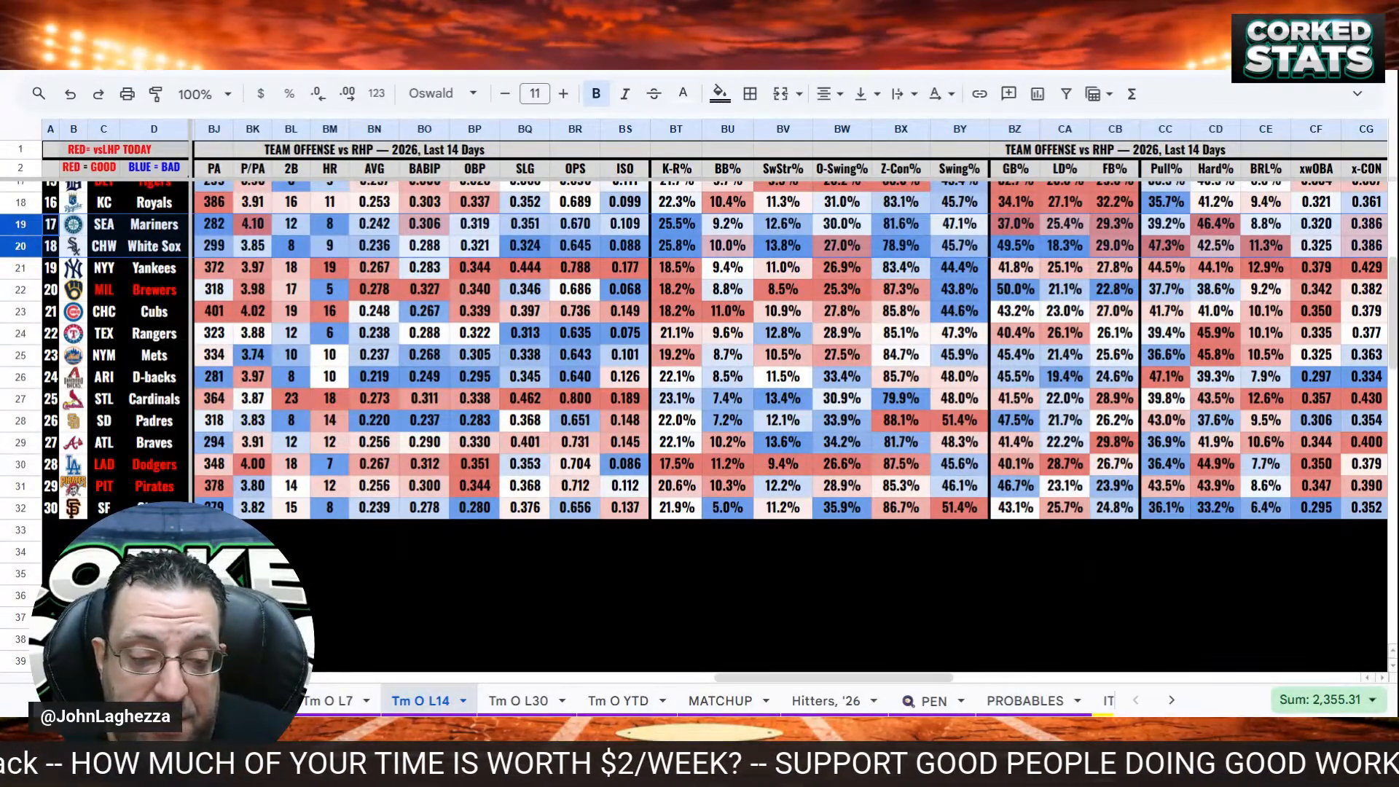
Bring up the Yankees–Brewers game in the algo results and open the last-30-day team offense against left-handers
click(248, 700)
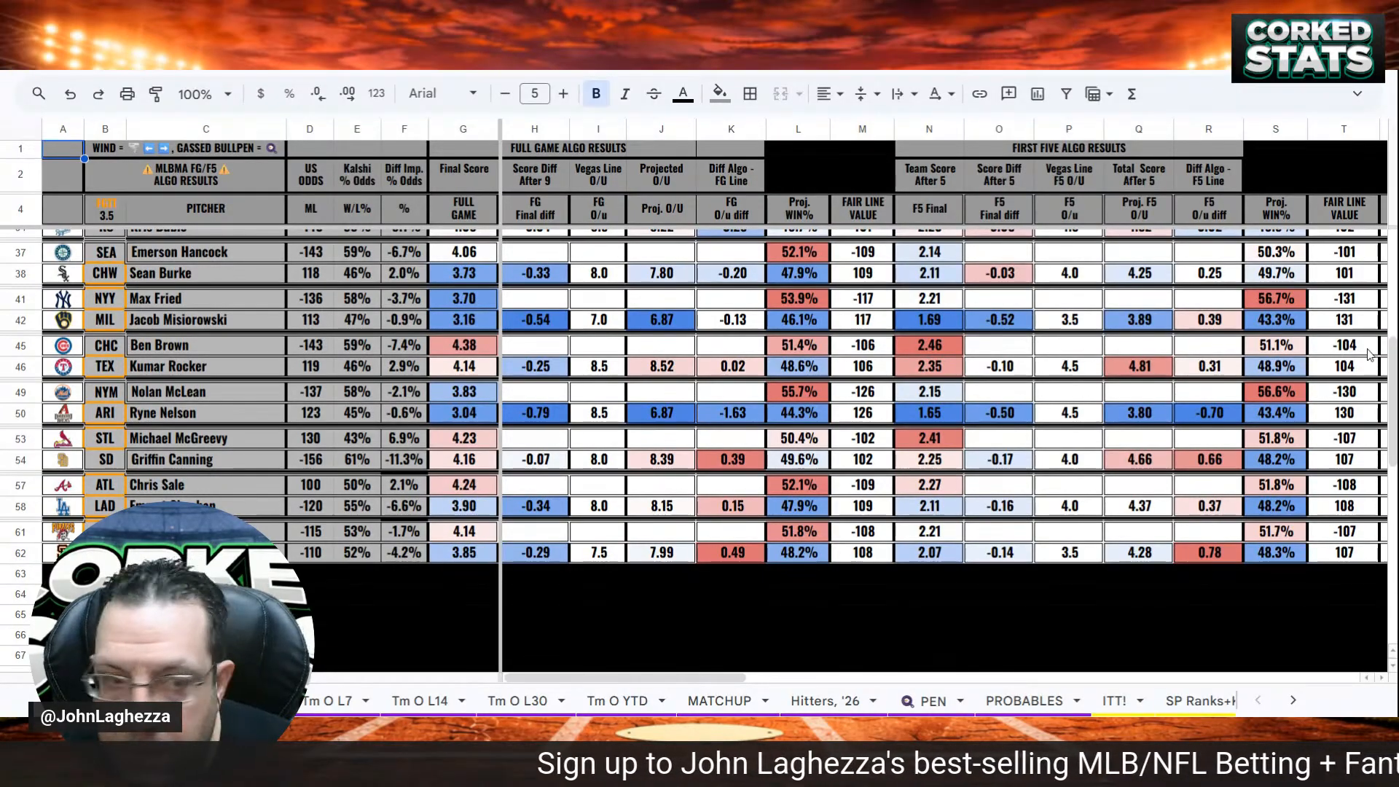
scroll(1368, 355, down, 2)
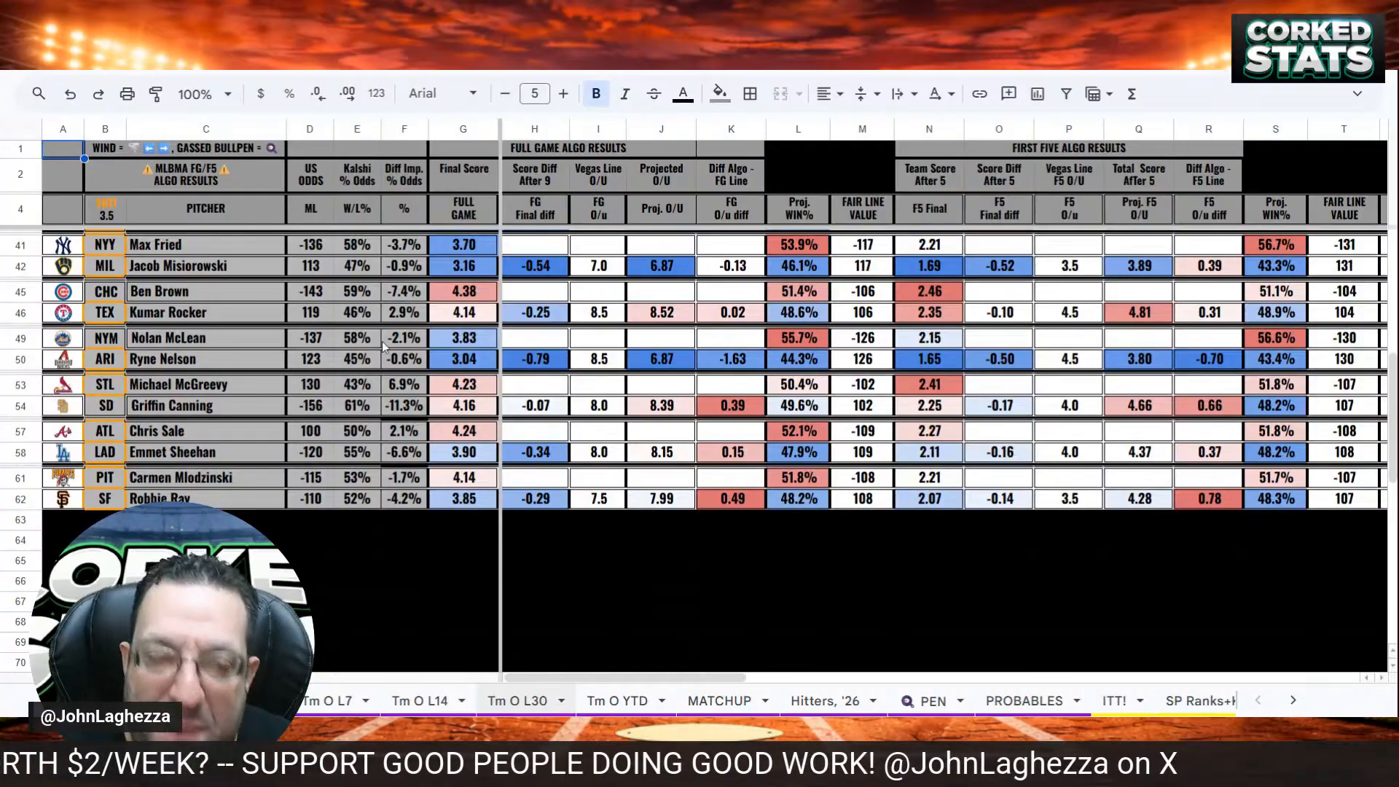
click(518, 700)
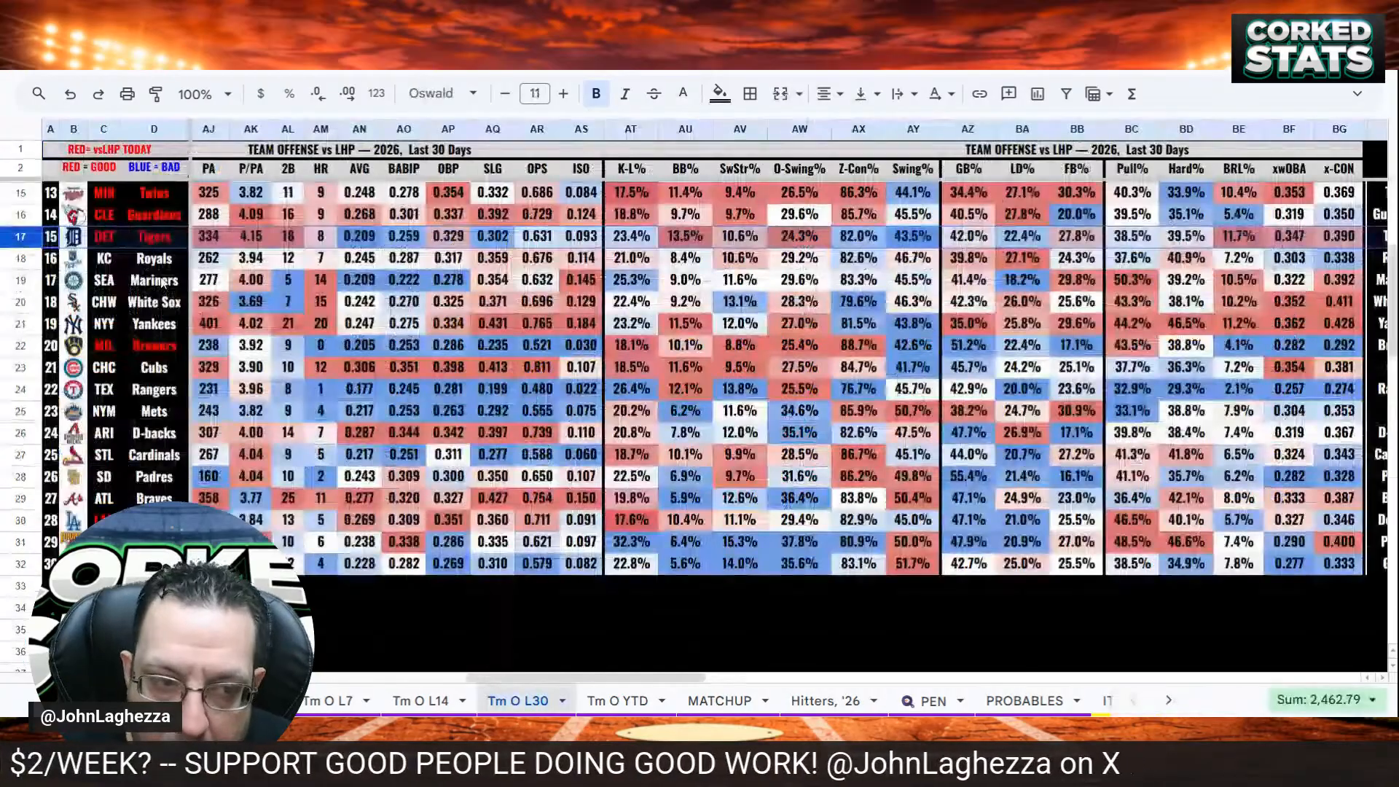
Highlight the Brewers row in the last-30-day offense against left-handers and compare the Yankees' and Brewers' starting pitchers' matchup stats
click(26, 347)
scroll(218, 342, down, 2)
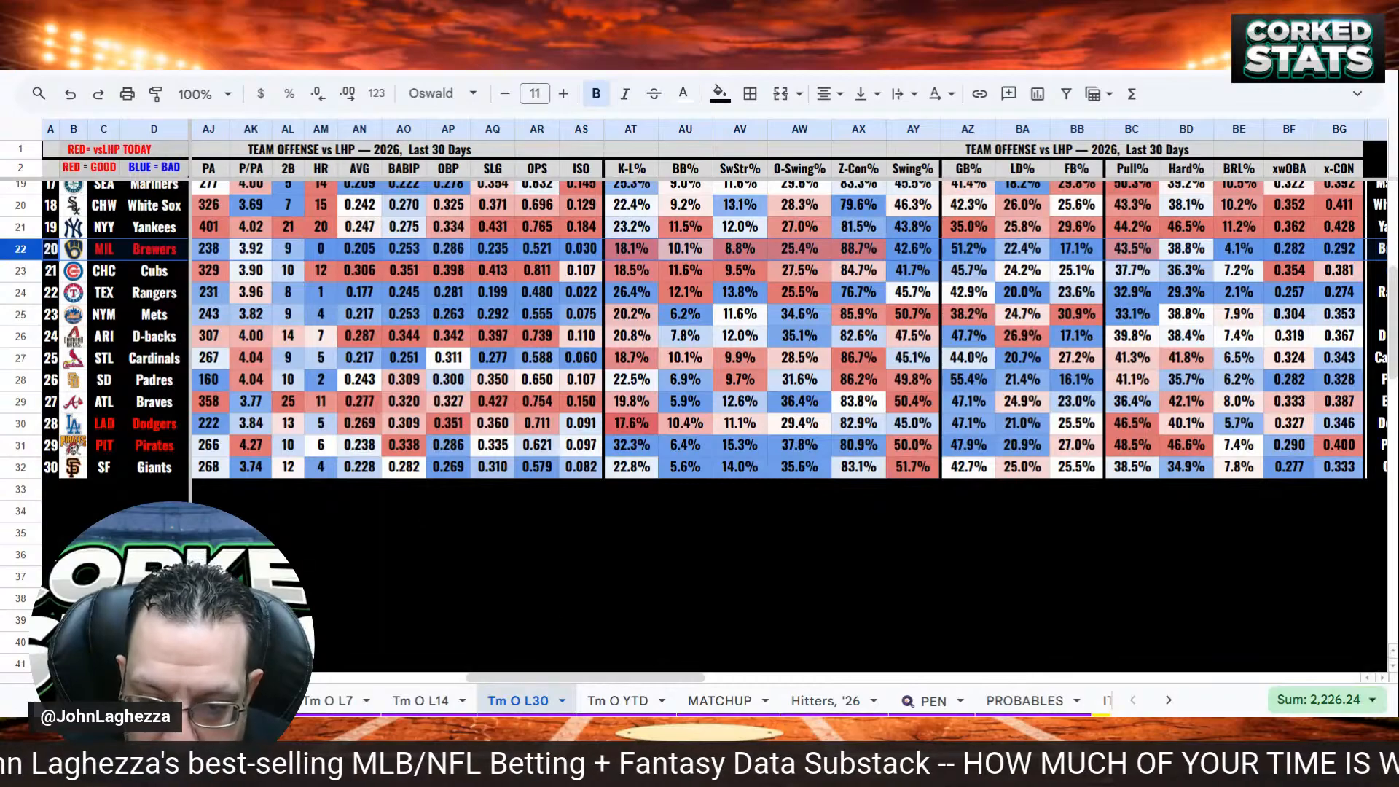
click(741, 699)
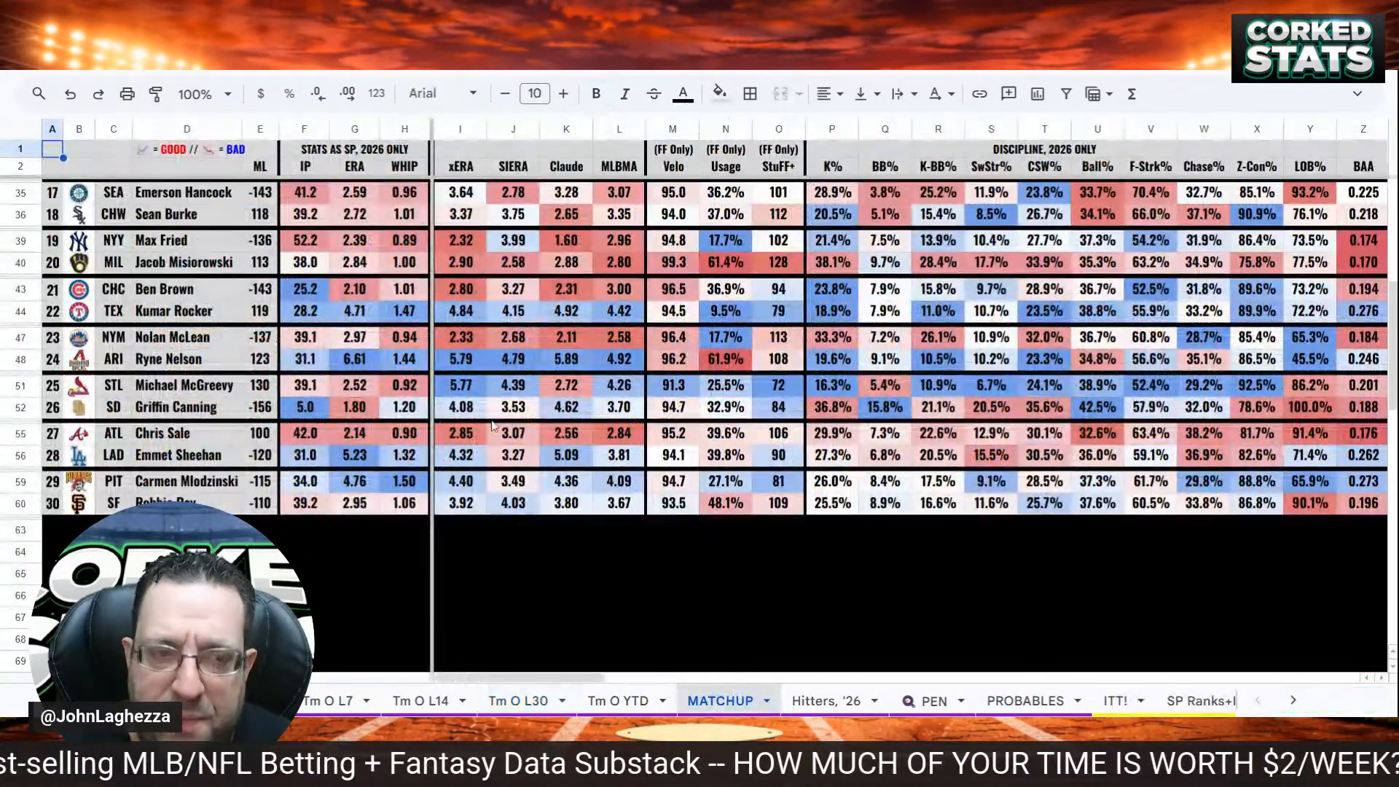
scroll(493, 426, down, 1)
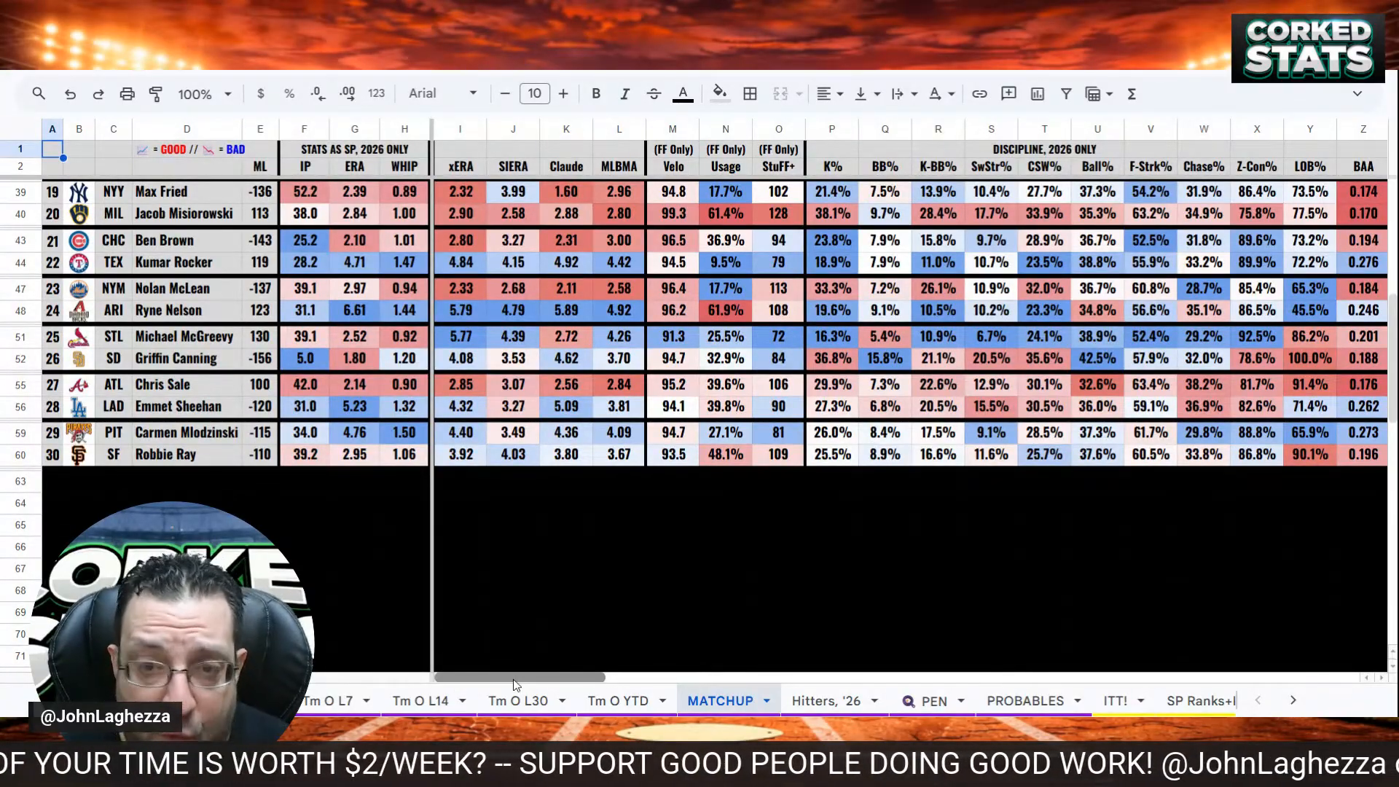
drag(514, 676, 558, 674)
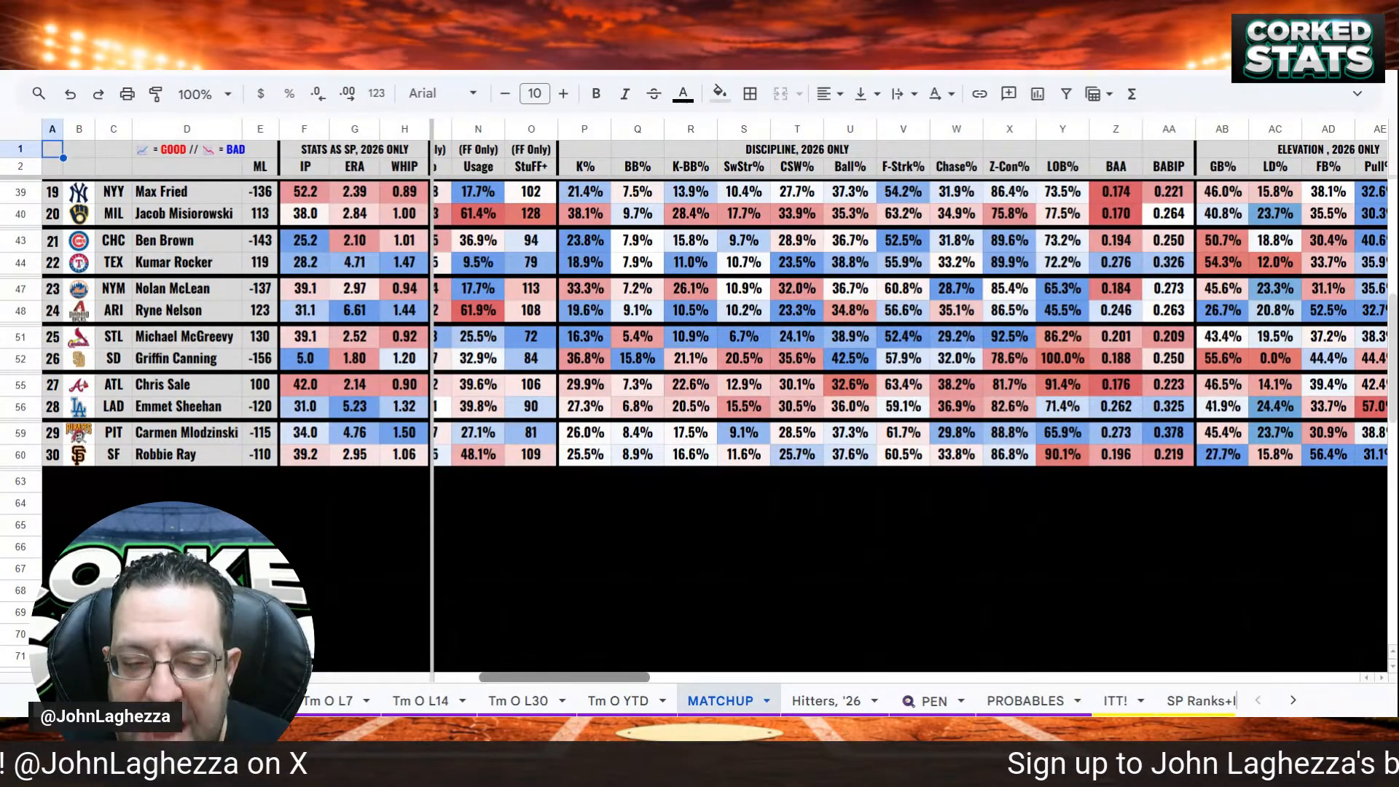
scroll(845, 400, right, 1)
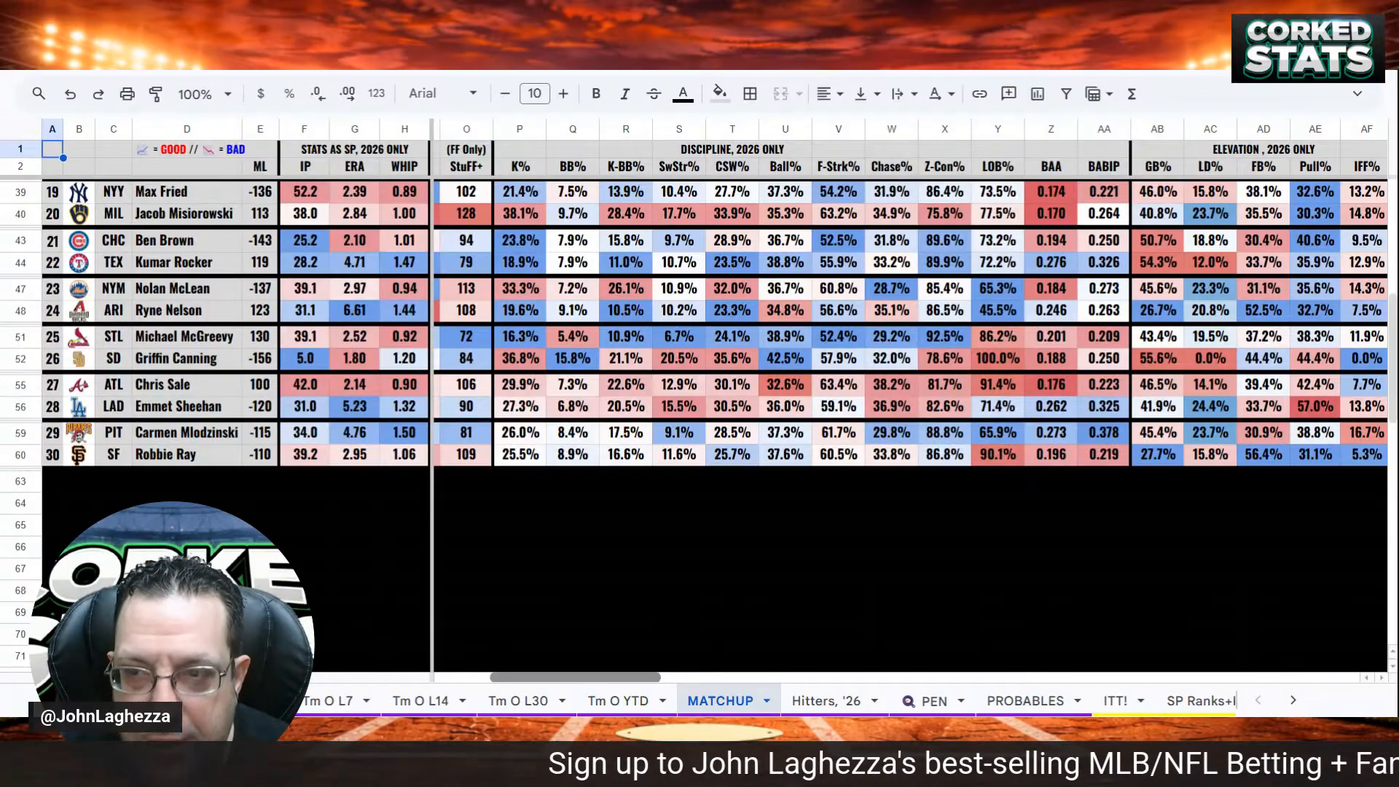
drag(530, 678, 475, 678)
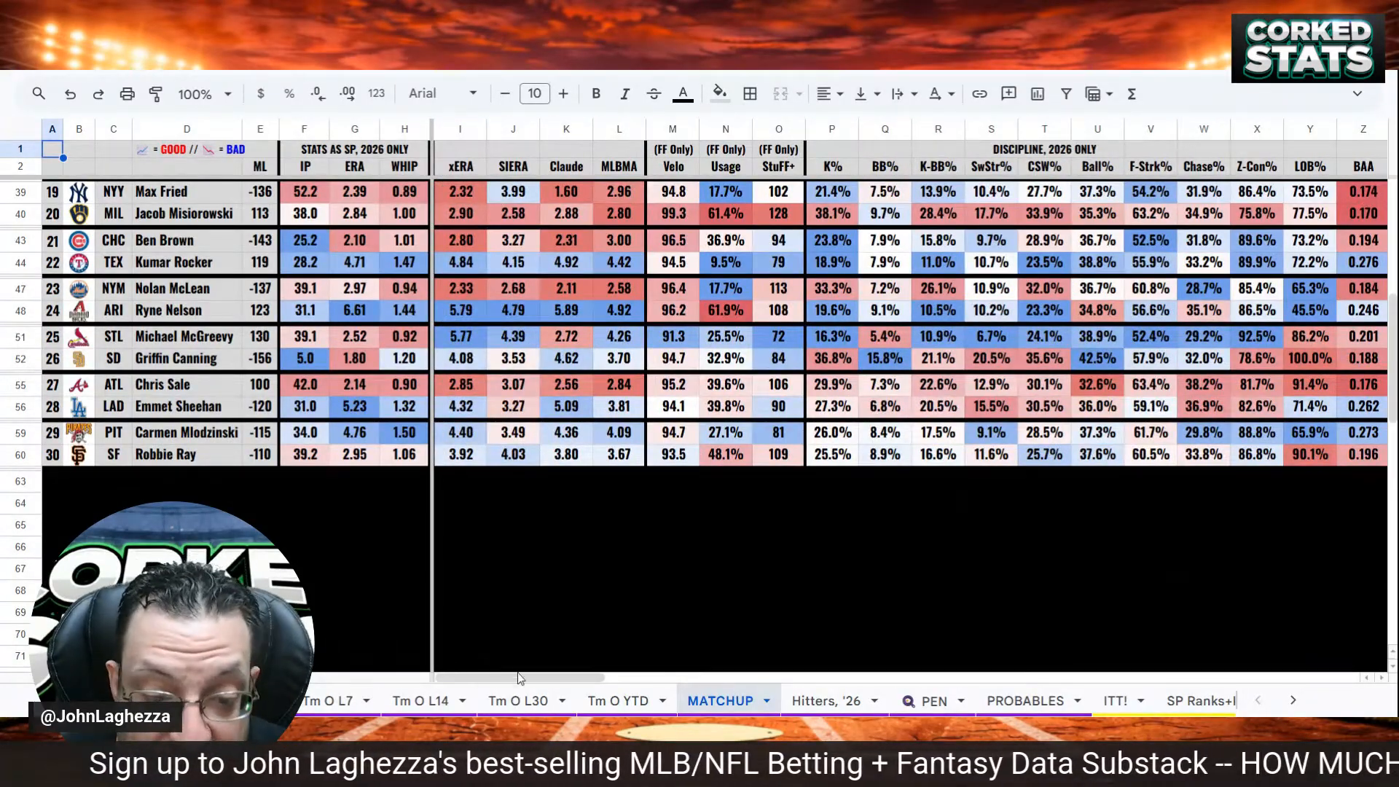
Compare the Yankees' and Brewers' last-14-day offense against right-handers and their bullpen stats
click(437, 700)
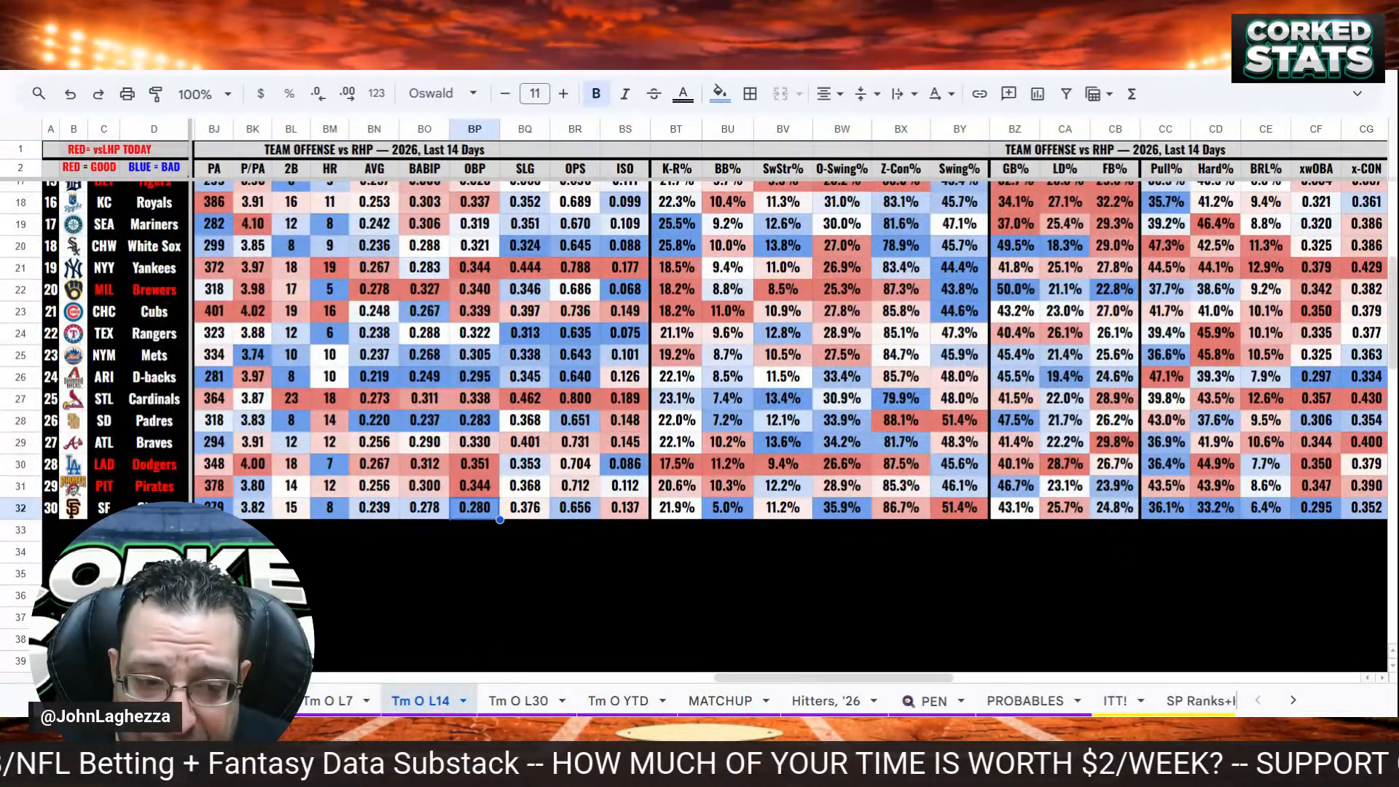
click(934, 700)
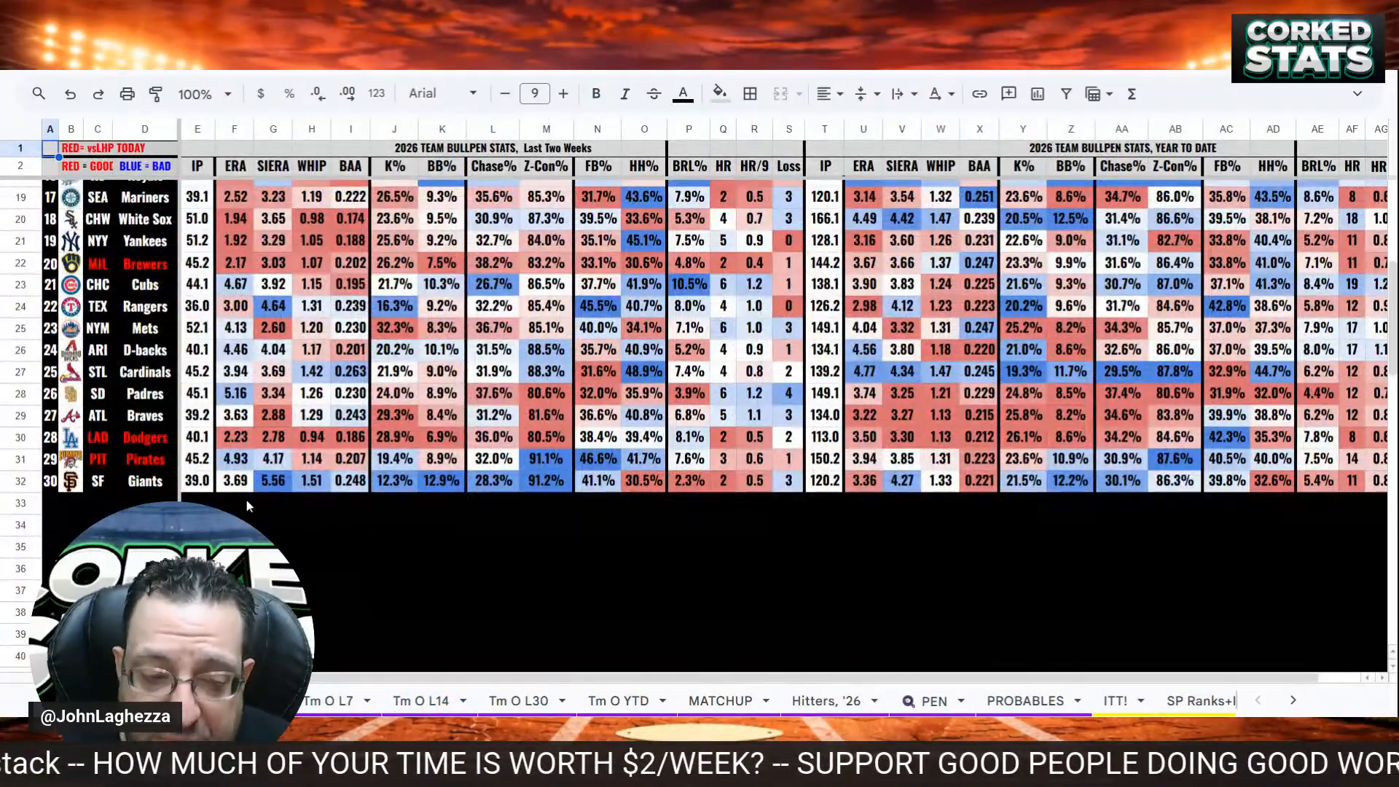
Return to the algo results and bring the Cubs–Rangers game to the top of the full-game and first-five projections
click(167, 701)
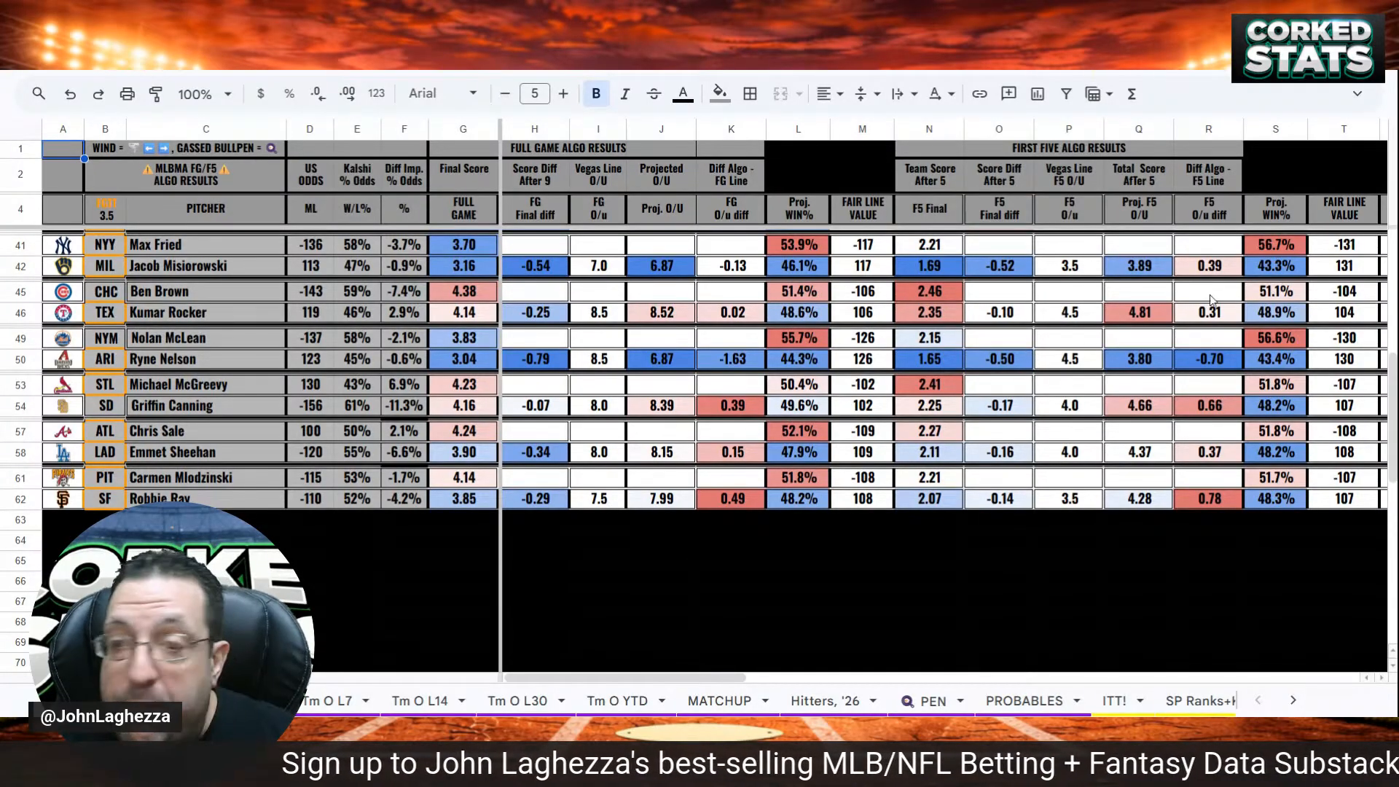
drag(1393, 366, 1393, 378)
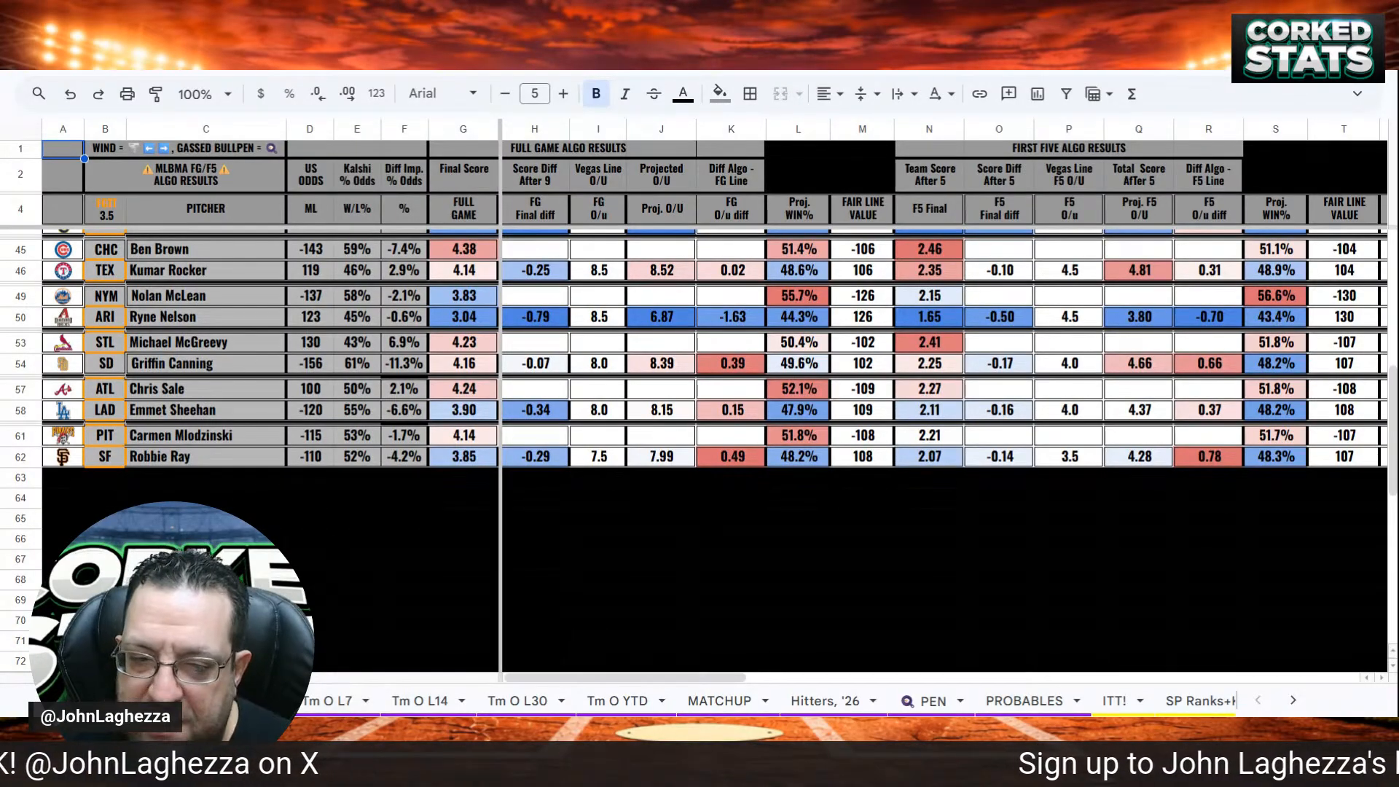
Compare the Cubs' and Rangers' bullpen stats and their starting pitchers' matchup stats
click(255, 701)
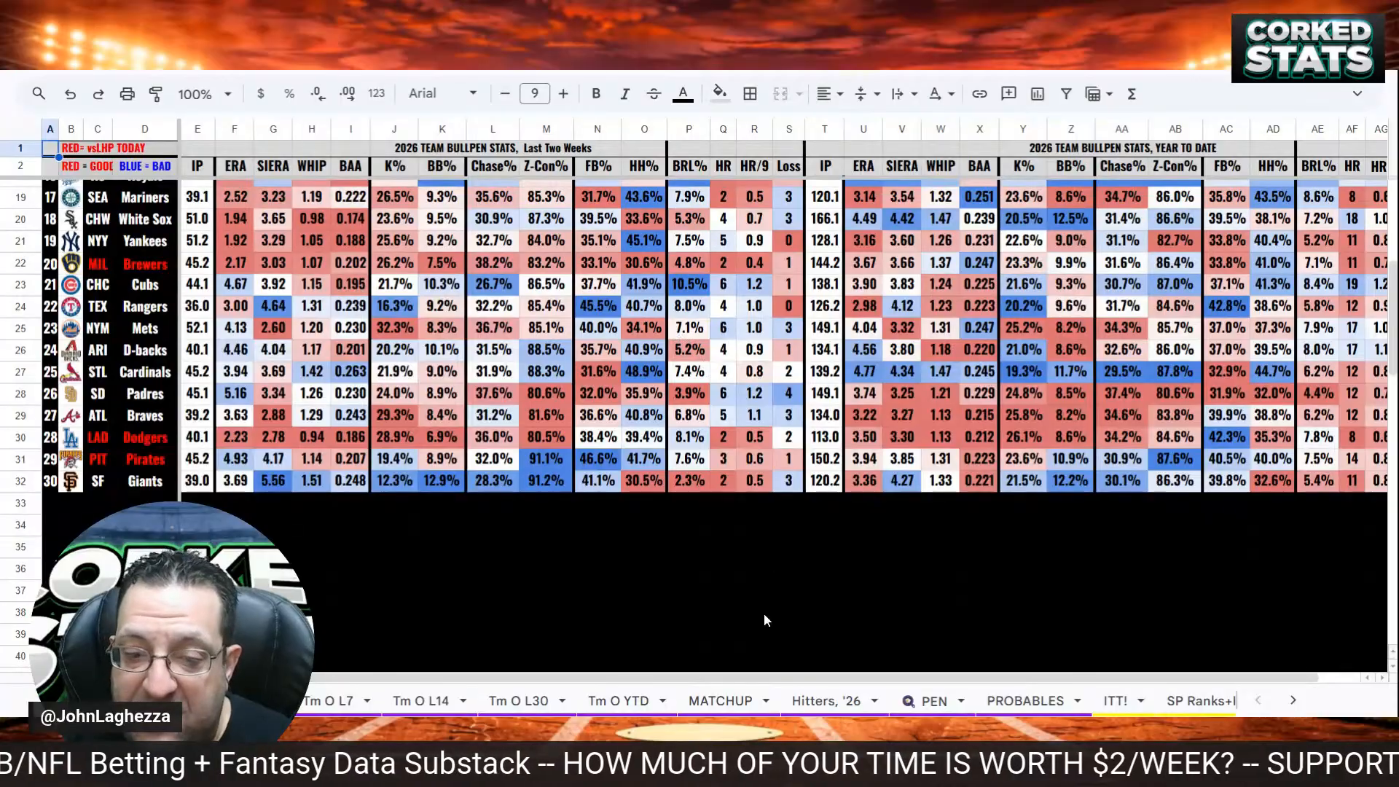
click(725, 698)
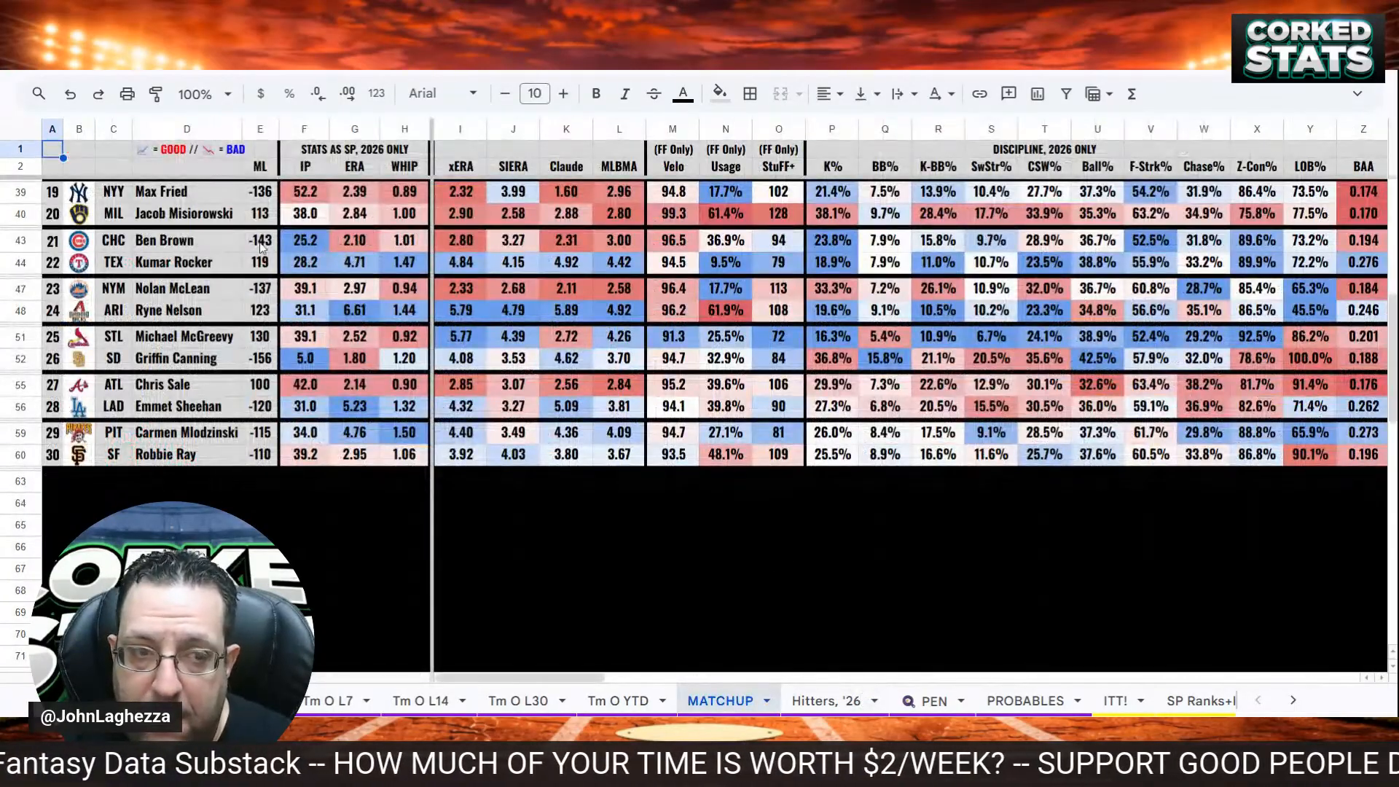
scroll(261, 247, down, 1)
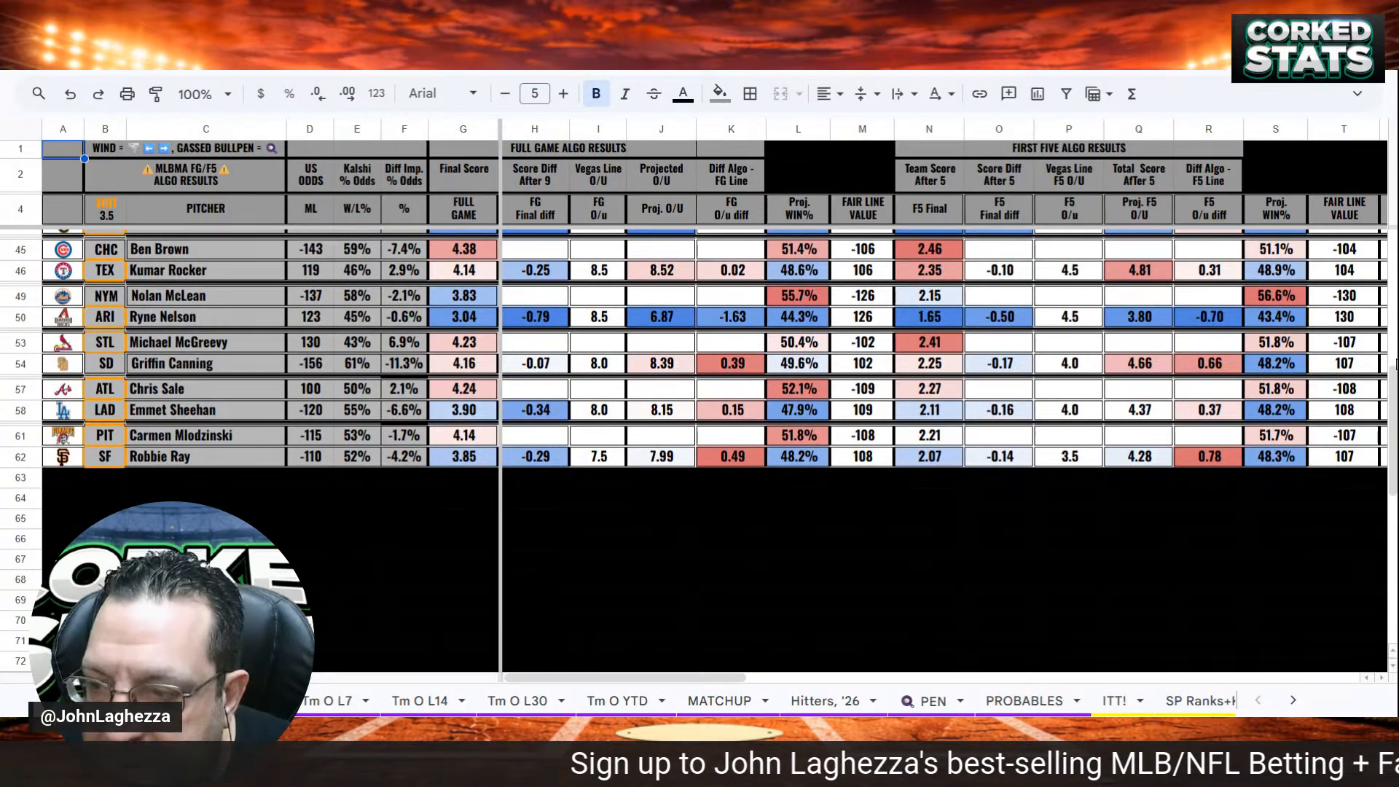
Bring the Mets–D-backs game to the top of the full-game and first-five algo results
drag(1395, 364, 1394, 401)
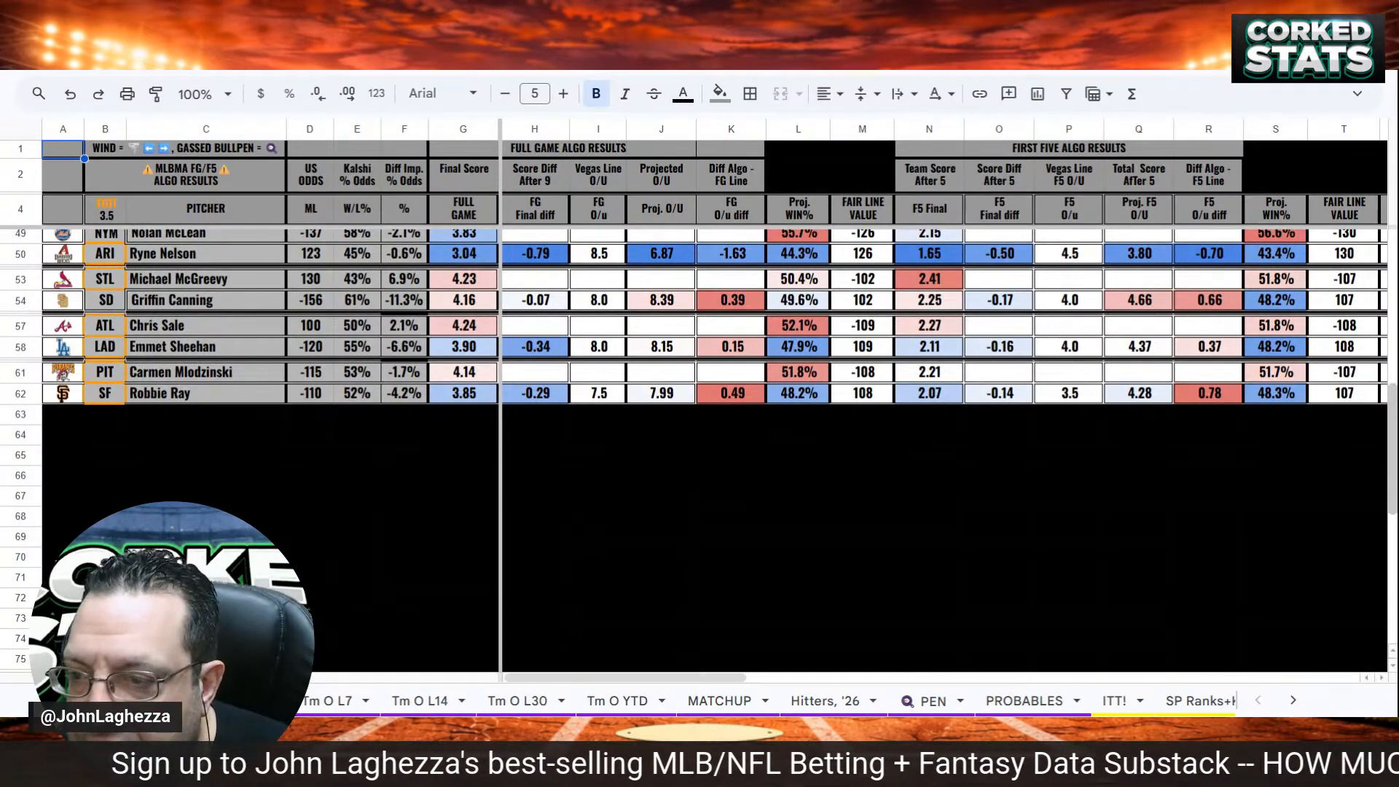
drag(1393, 436, 1393, 431)
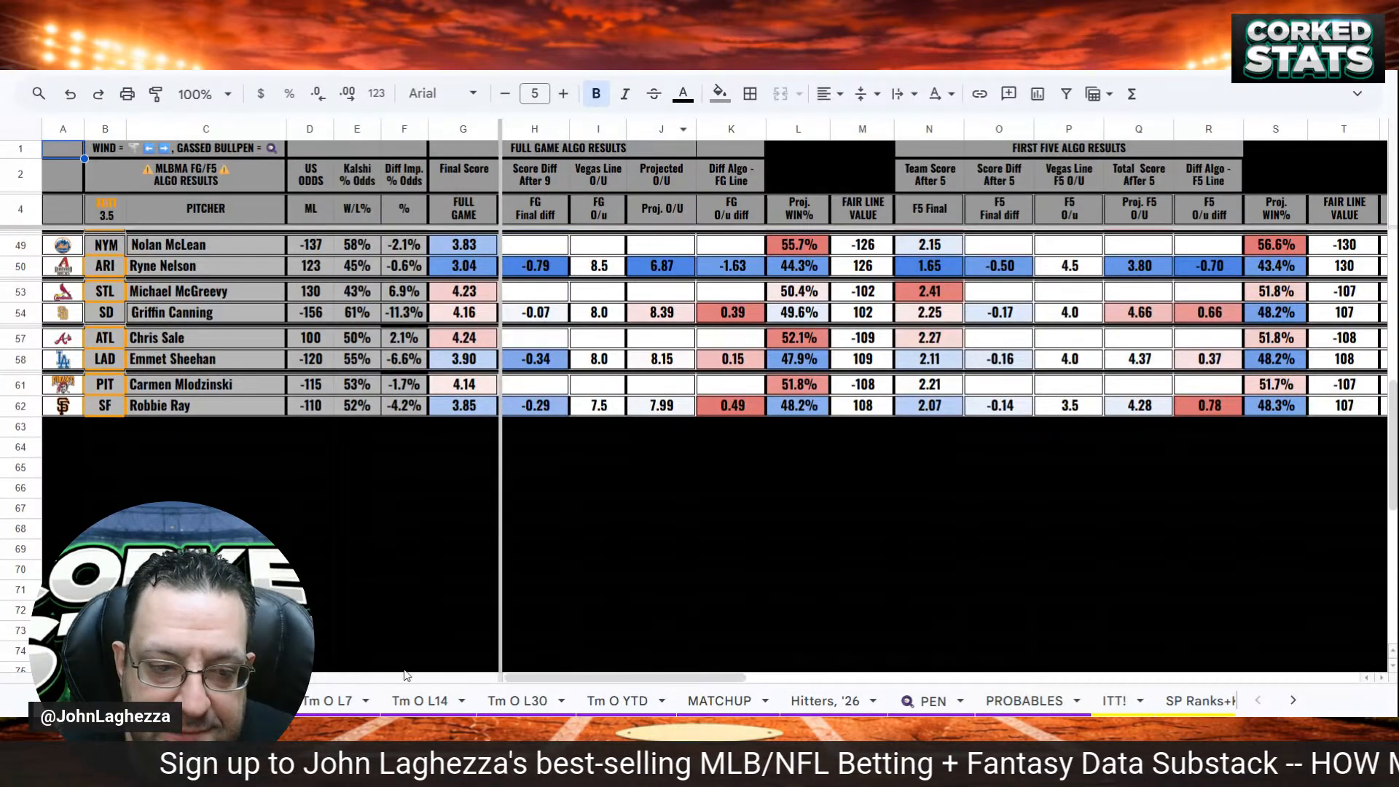
Compare the Mets' and D-backs' bullpens and their starting pitchers' matchup stats, including pitcher props and 2025 numbers
key(ctrl+shift+Page_Down)
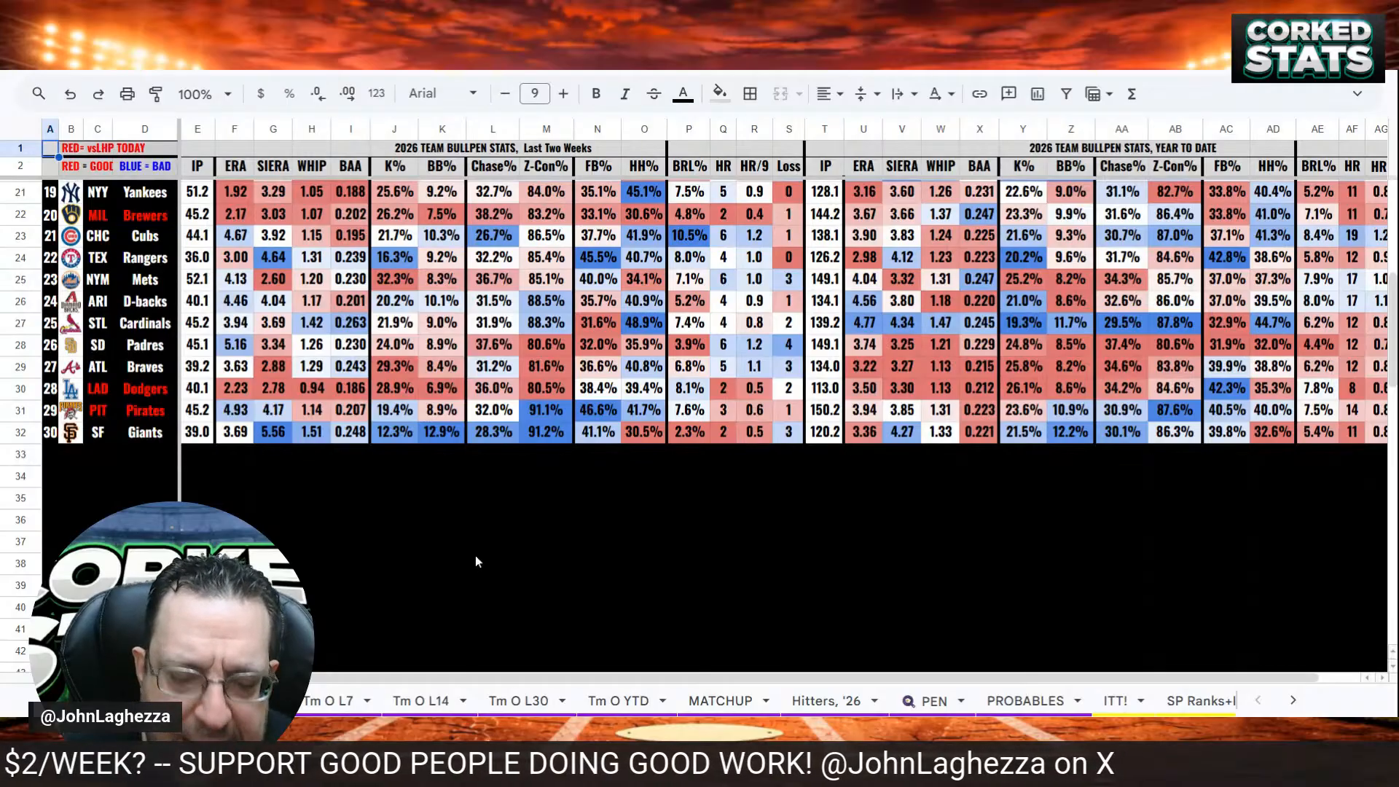
click(719, 700)
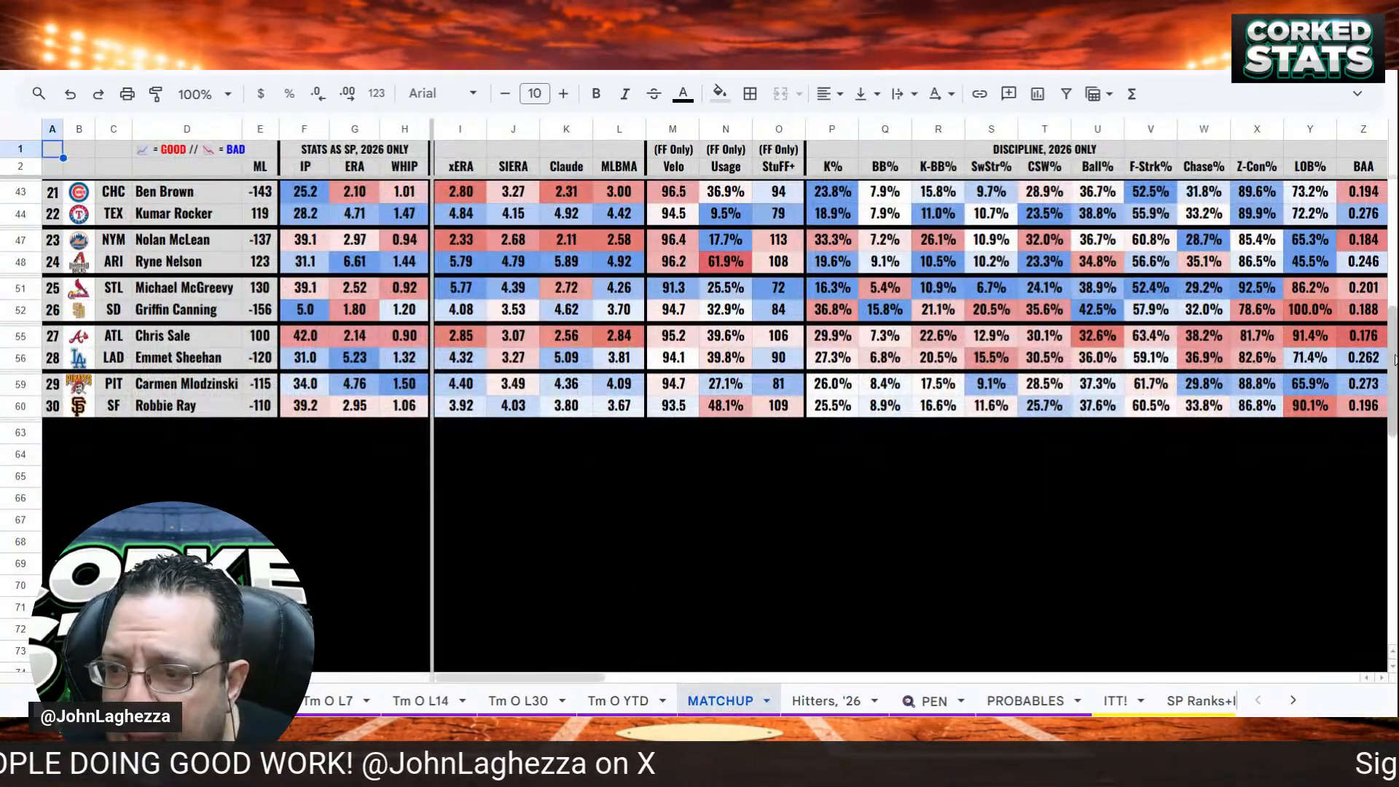
drag(1393, 373, 1394, 386)
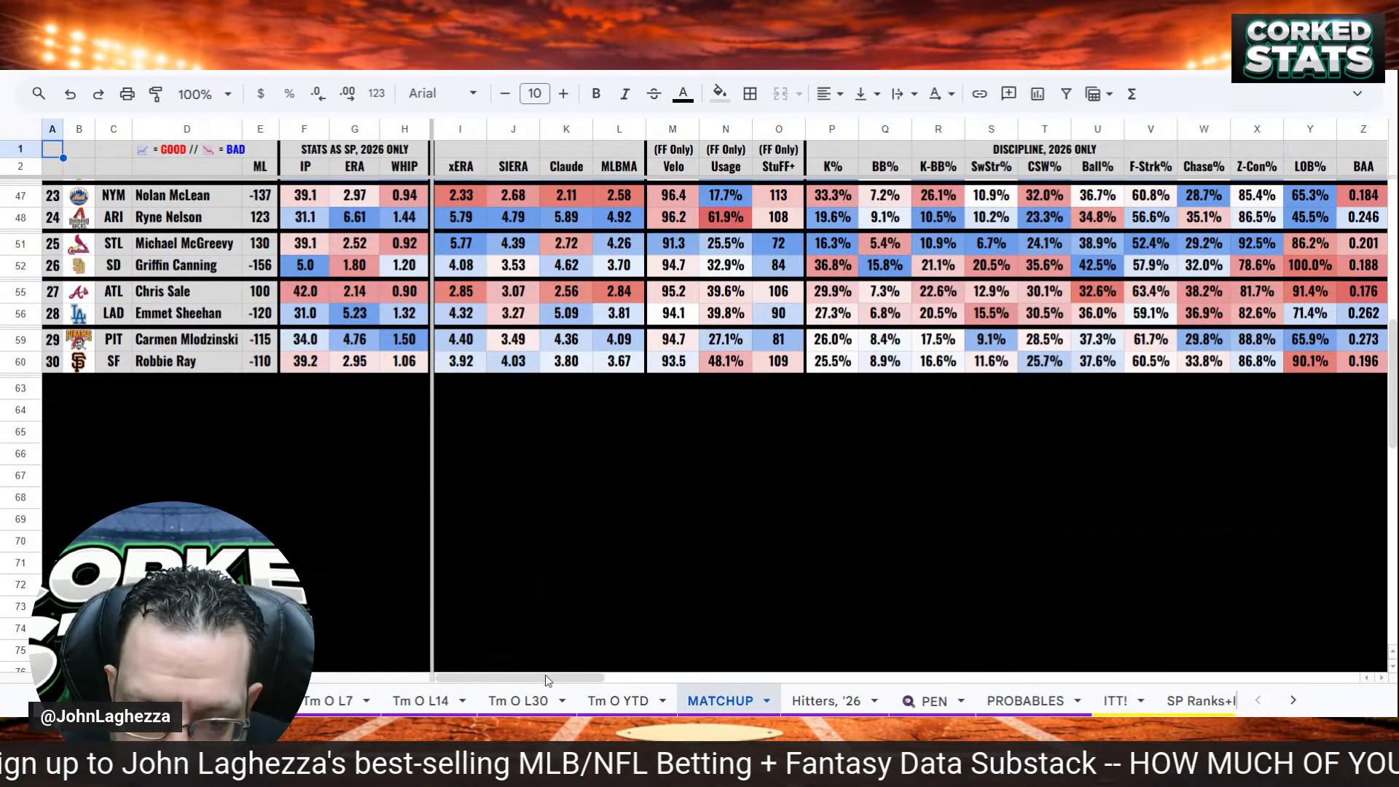
drag(540, 678, 1110, 638)
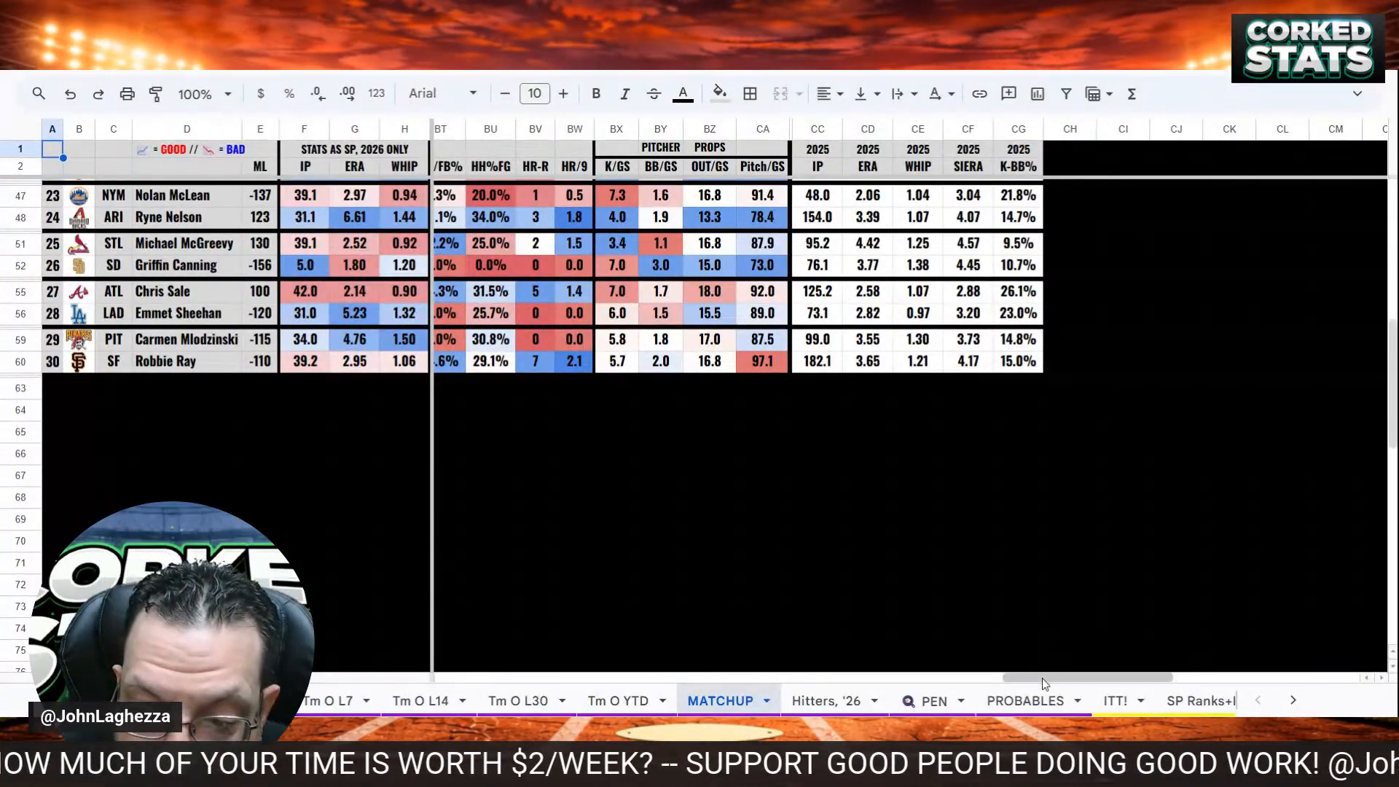
drag(1043, 678, 470, 696)
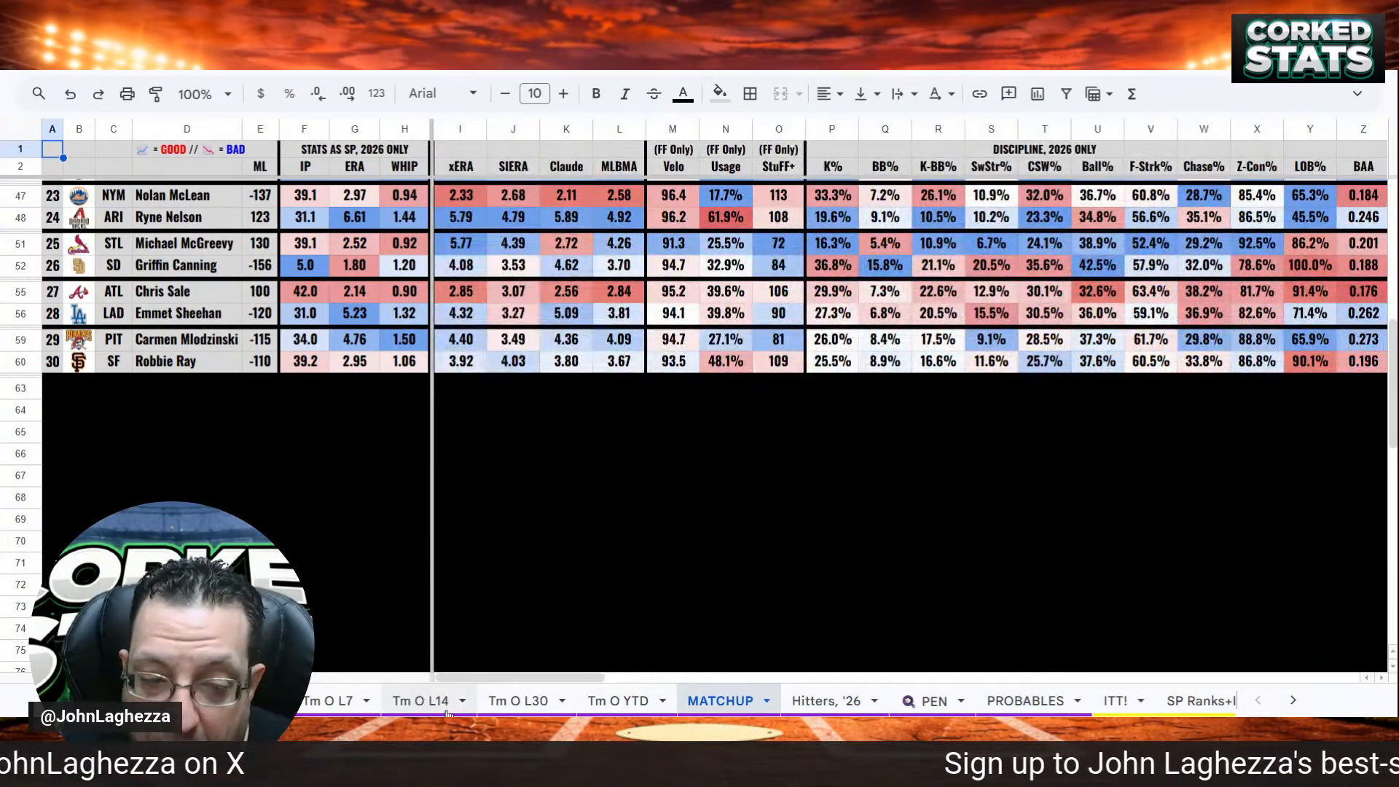
Highlight the Mets row in the last-7-day team offense and compare both teams' last-14-day offense against right-handers
click(444, 704)
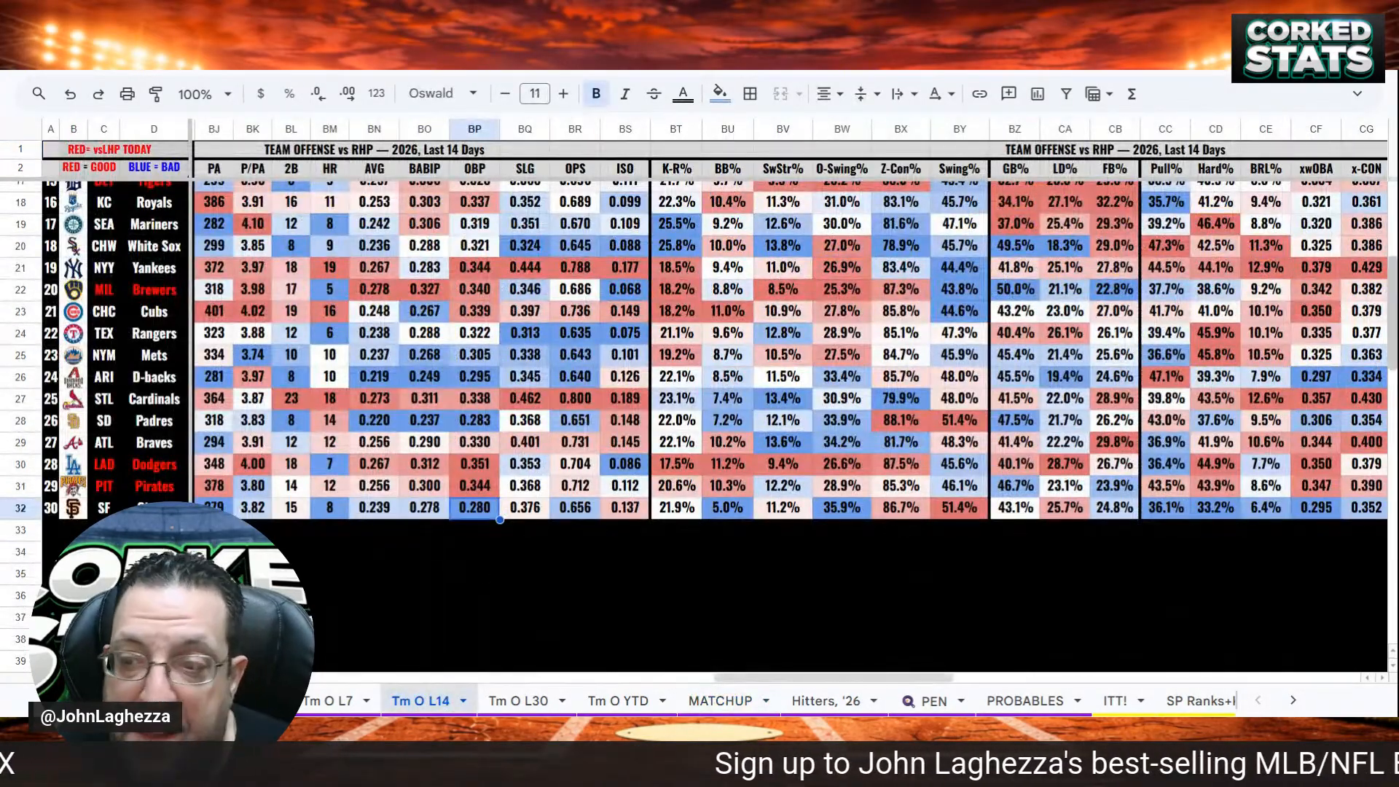
scroll(1394, 284, down, 3)
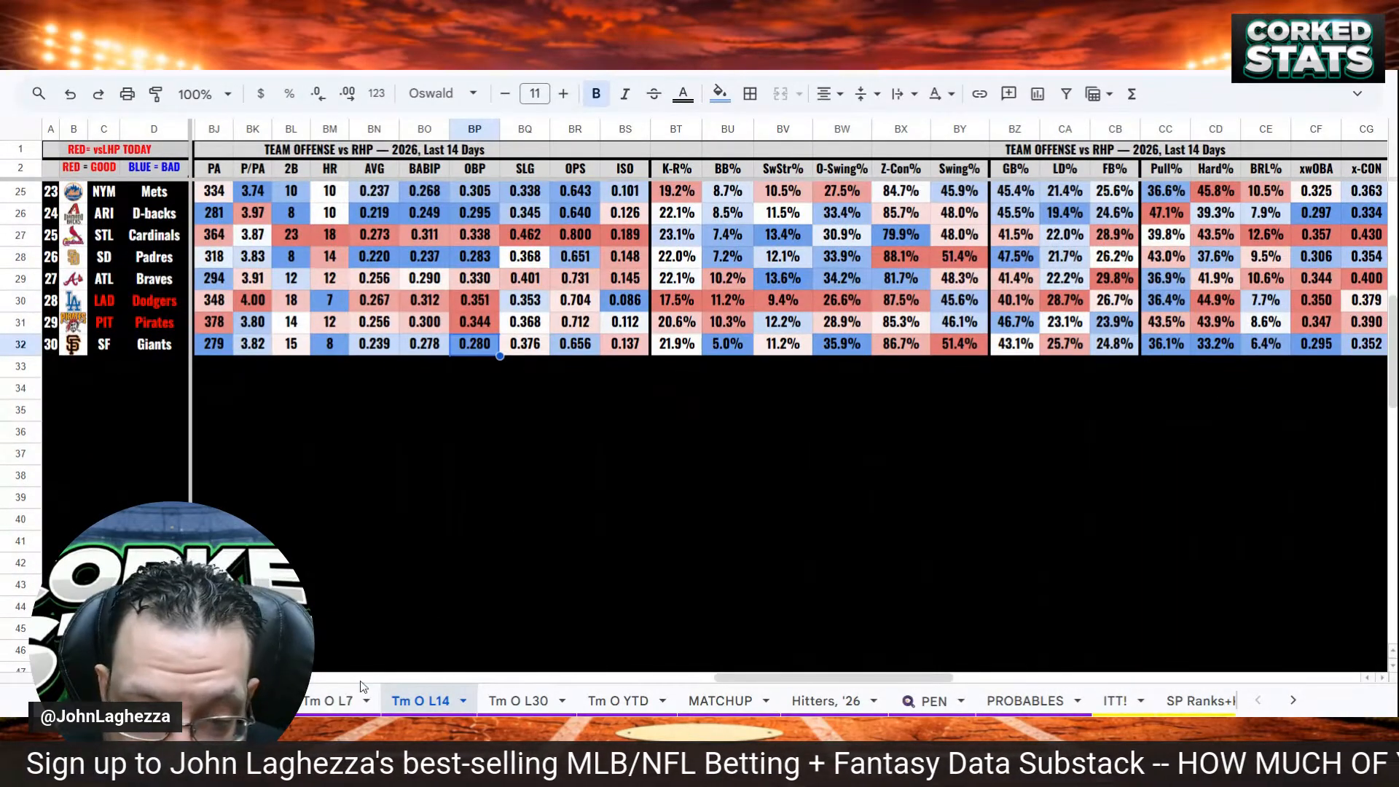
click(329, 701)
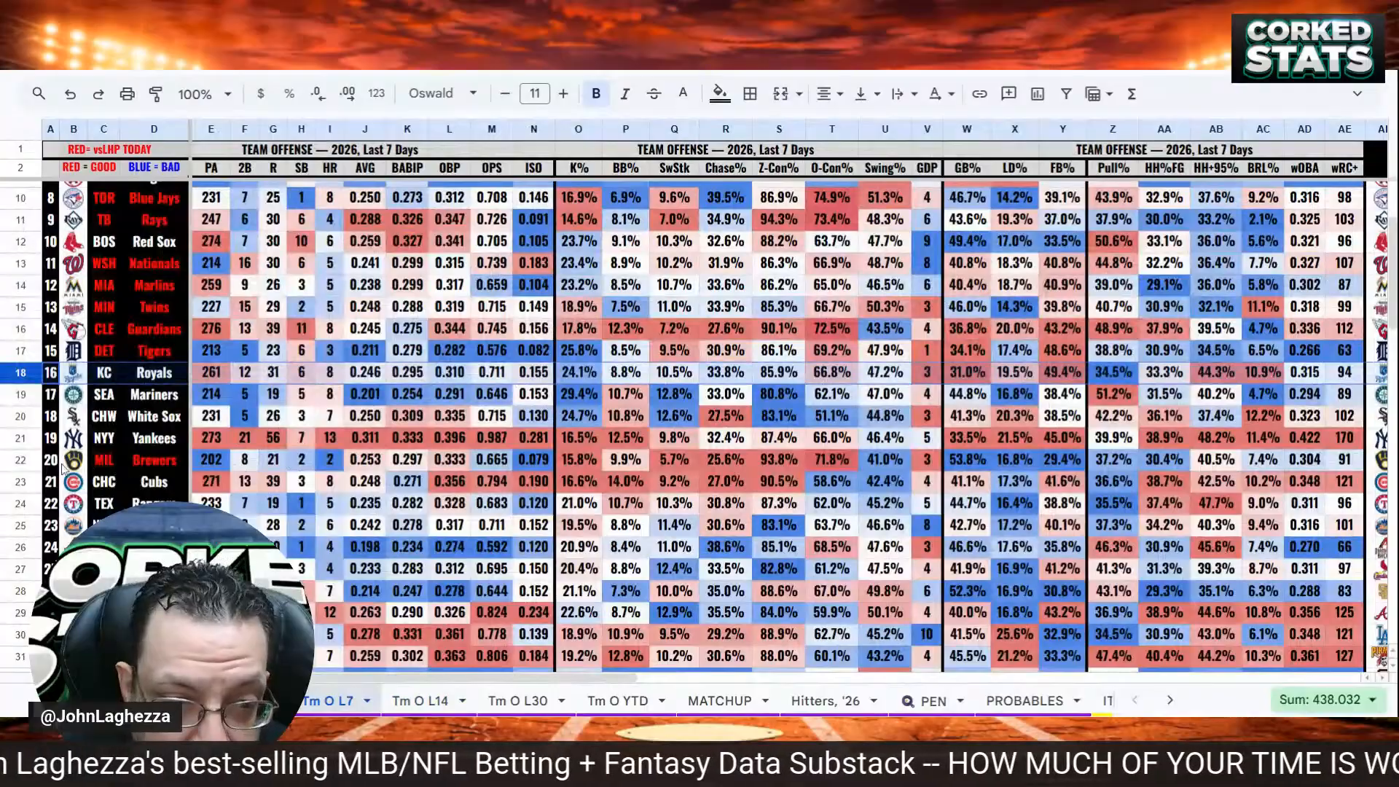
click(33, 523)
scroll(227, 498, down, 3)
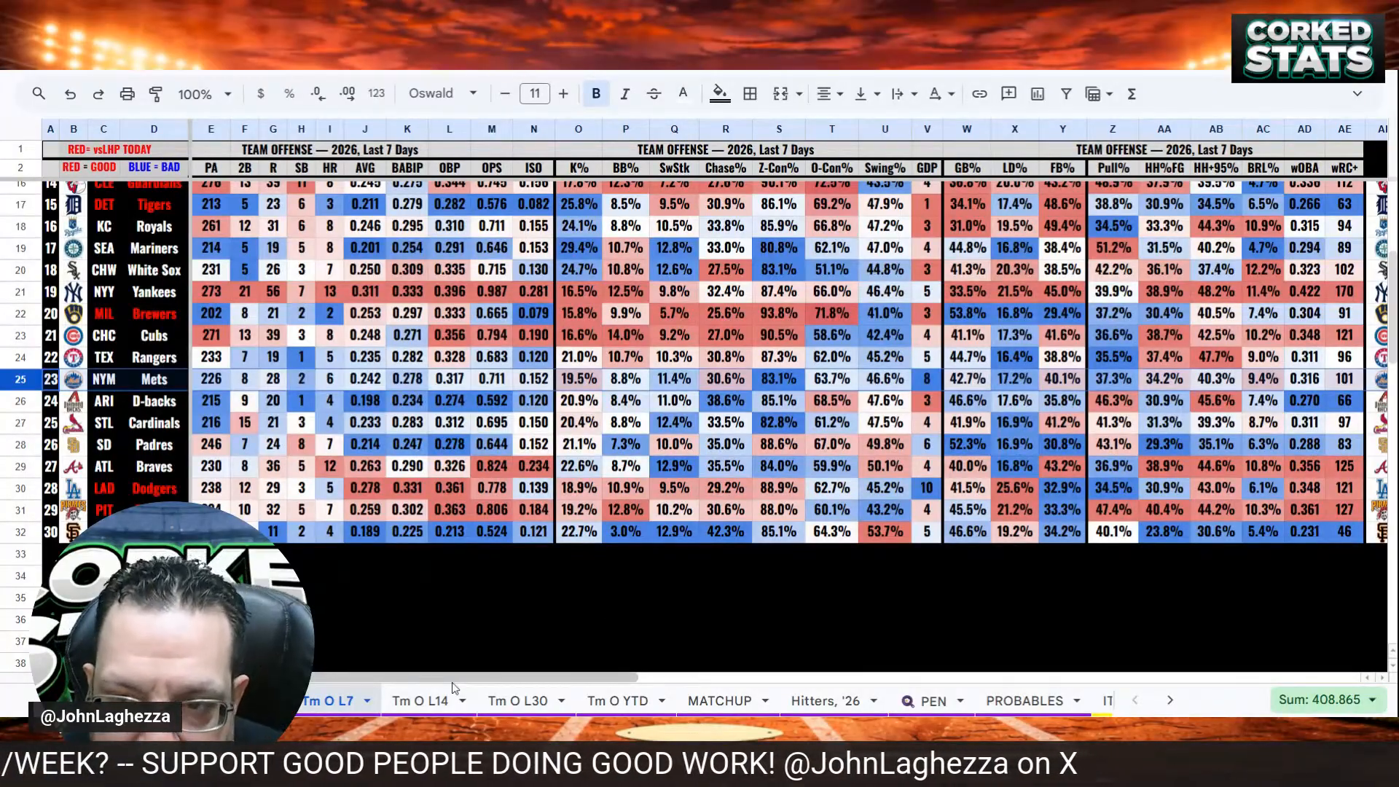
click(423, 700)
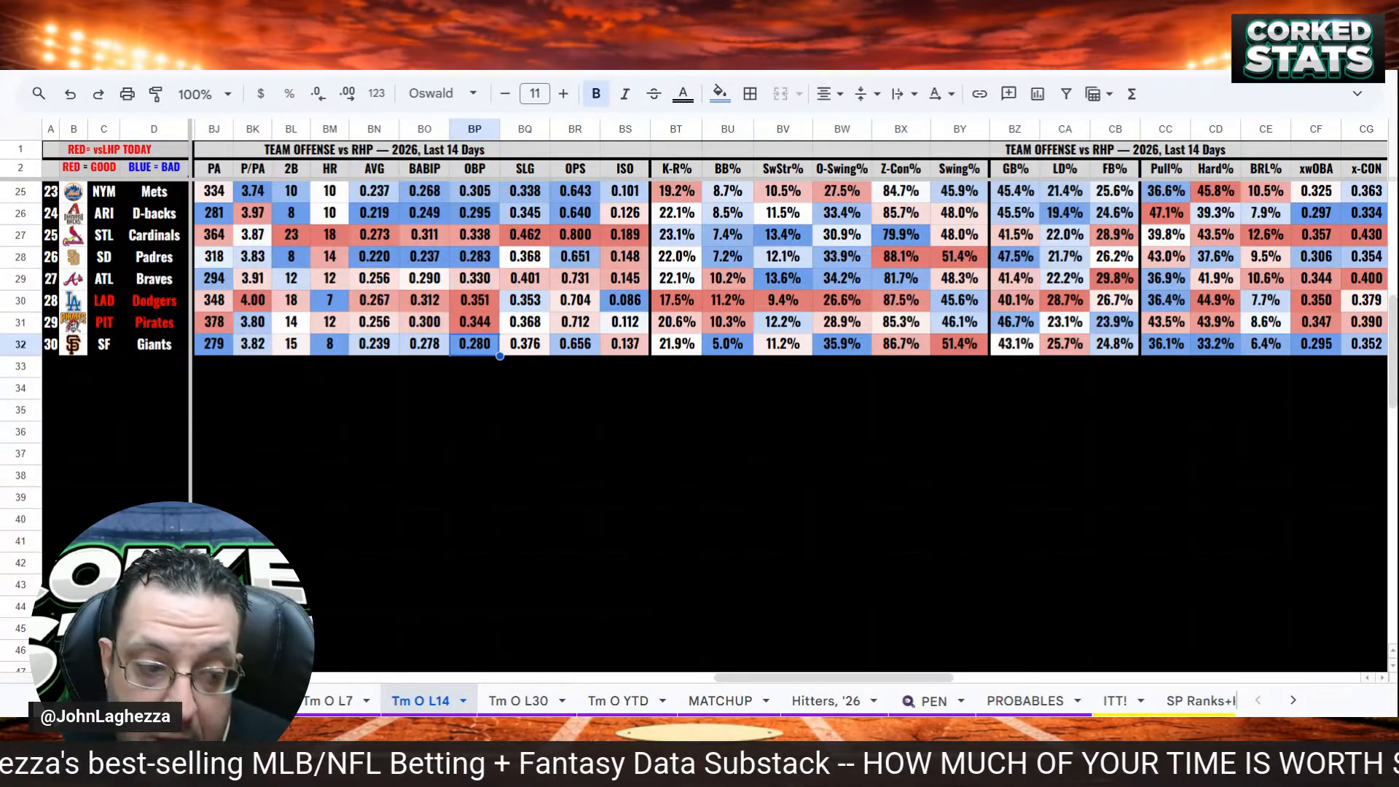
Bring the Cardinals–Padres game to the top of the full-game and first-five algo results
click(244, 700)
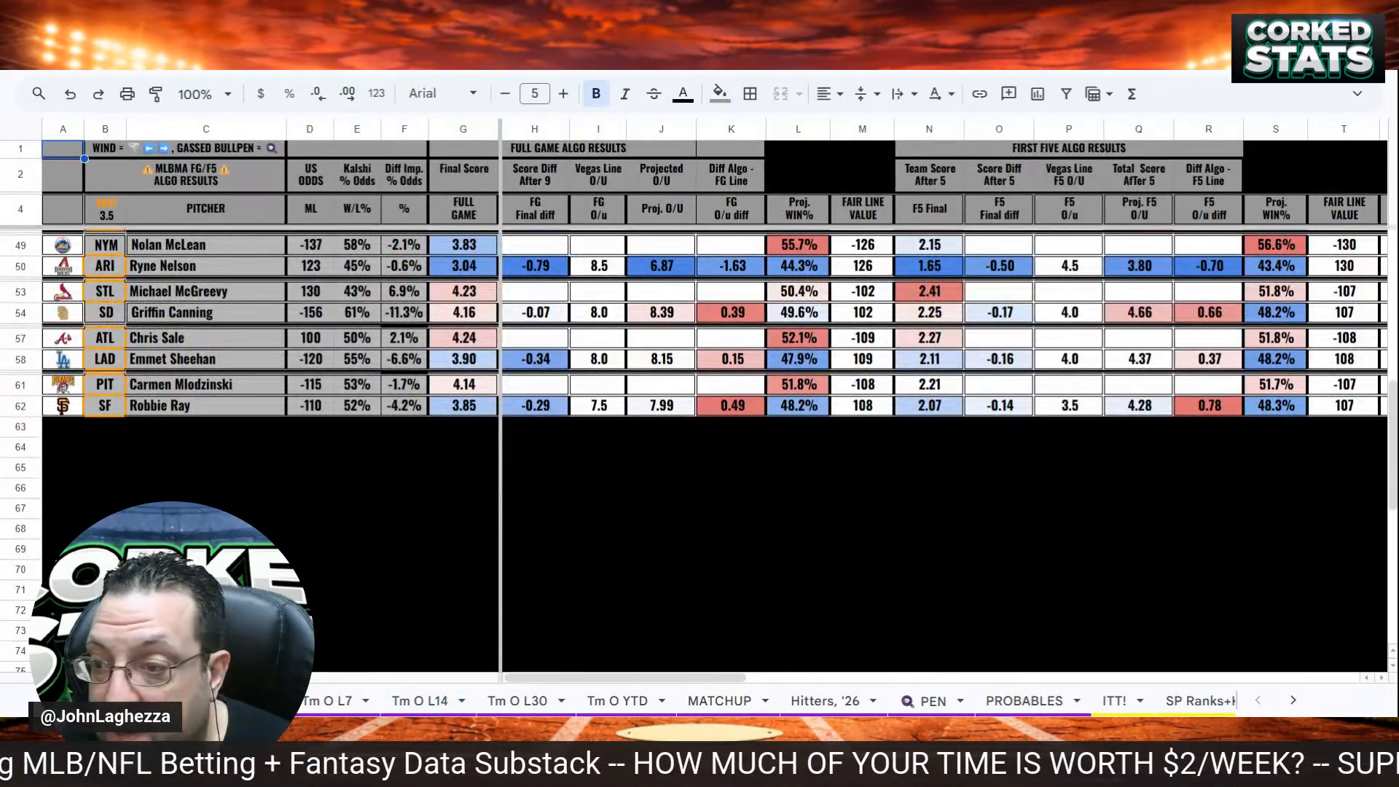
scroll(692, 323, down, 2)
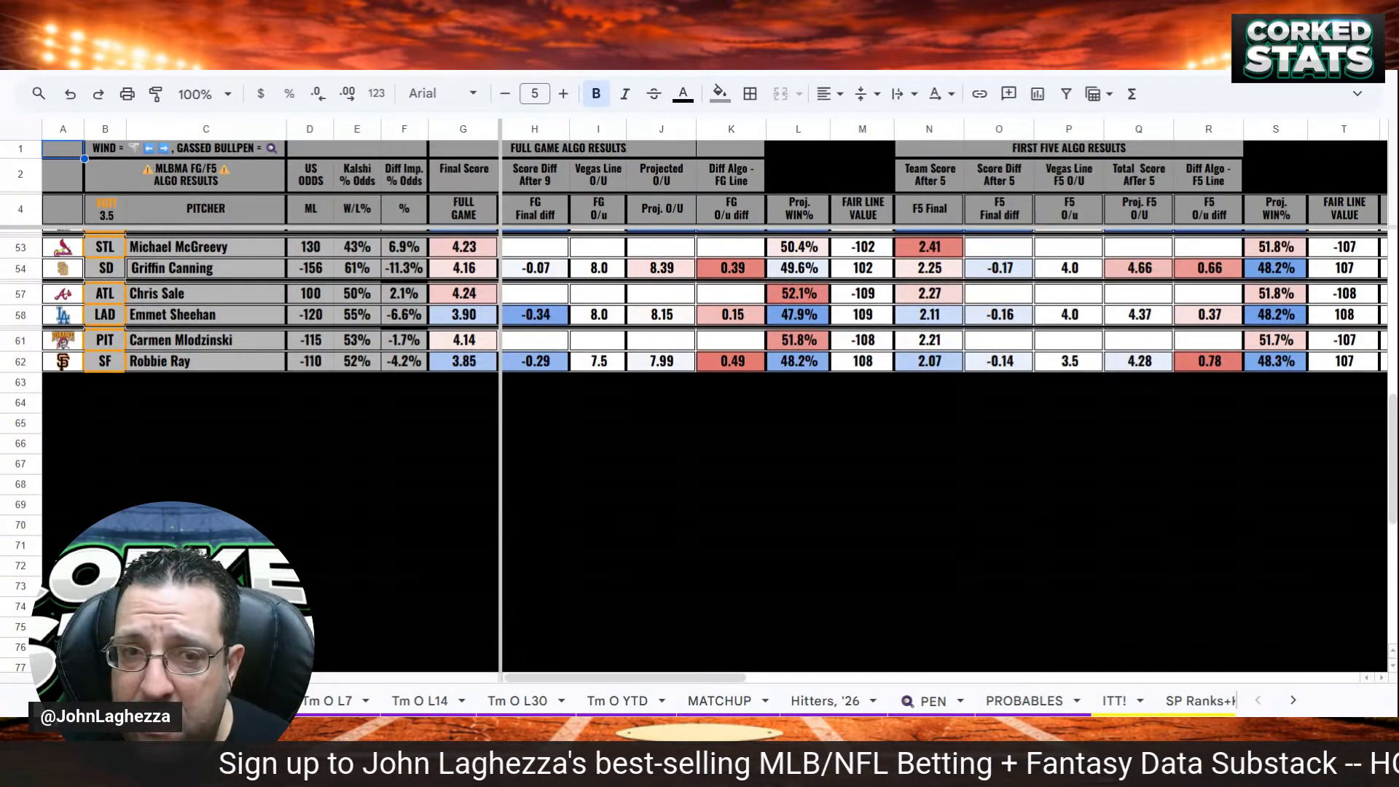
Compare the Cardinals' and Padres' starting pitchers' matchup stats across discipline, elevation and batted ball quality
click(718, 701)
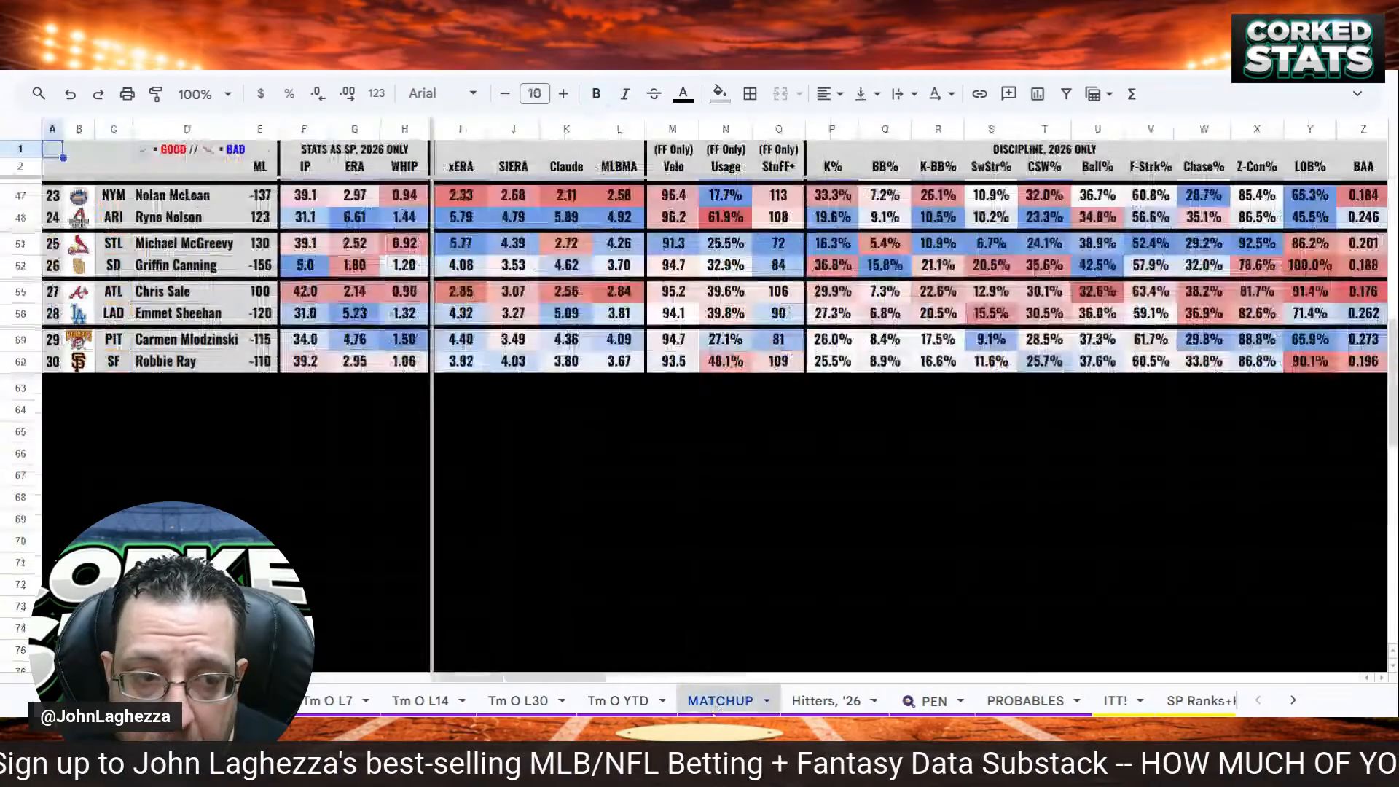
scroll(1395, 350, down, 1)
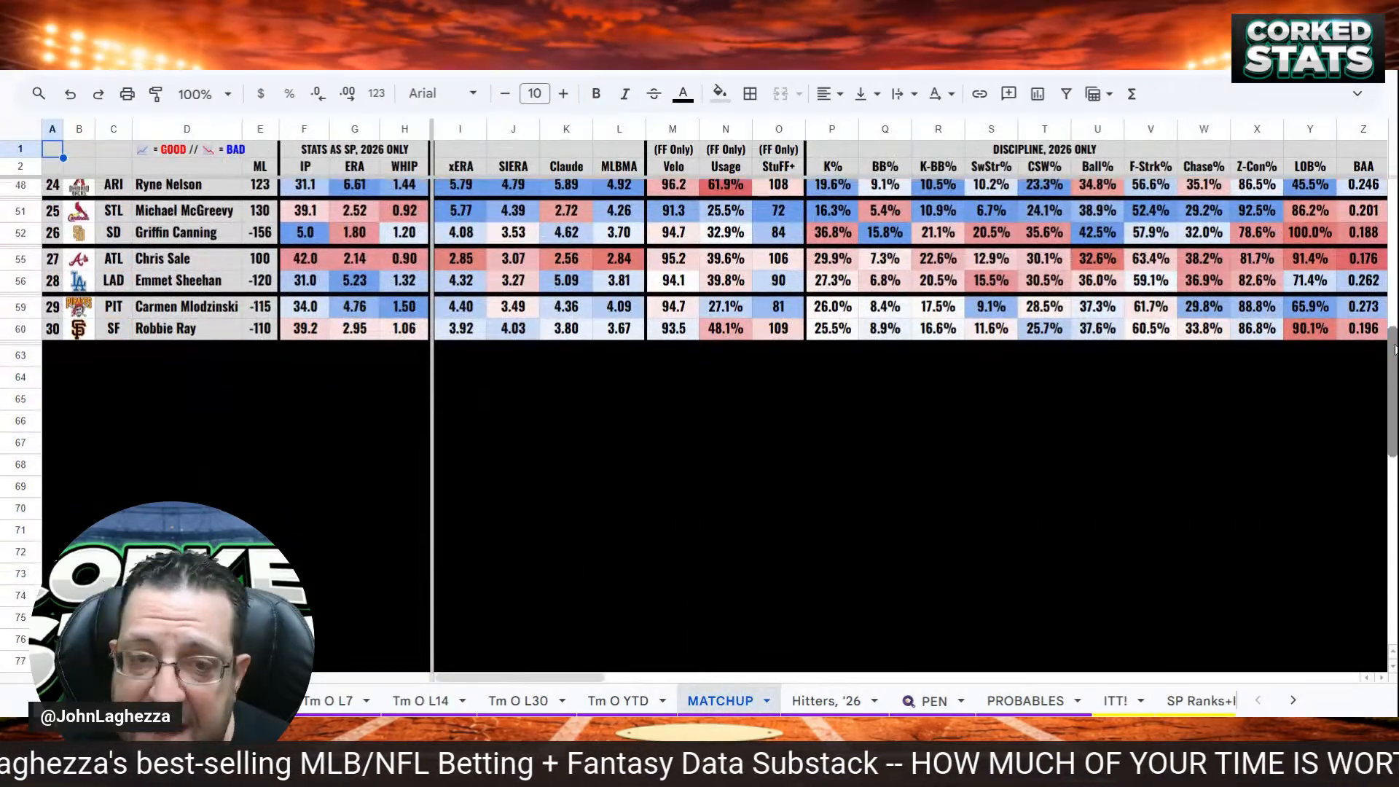
scroll(1395, 349, down, 1)
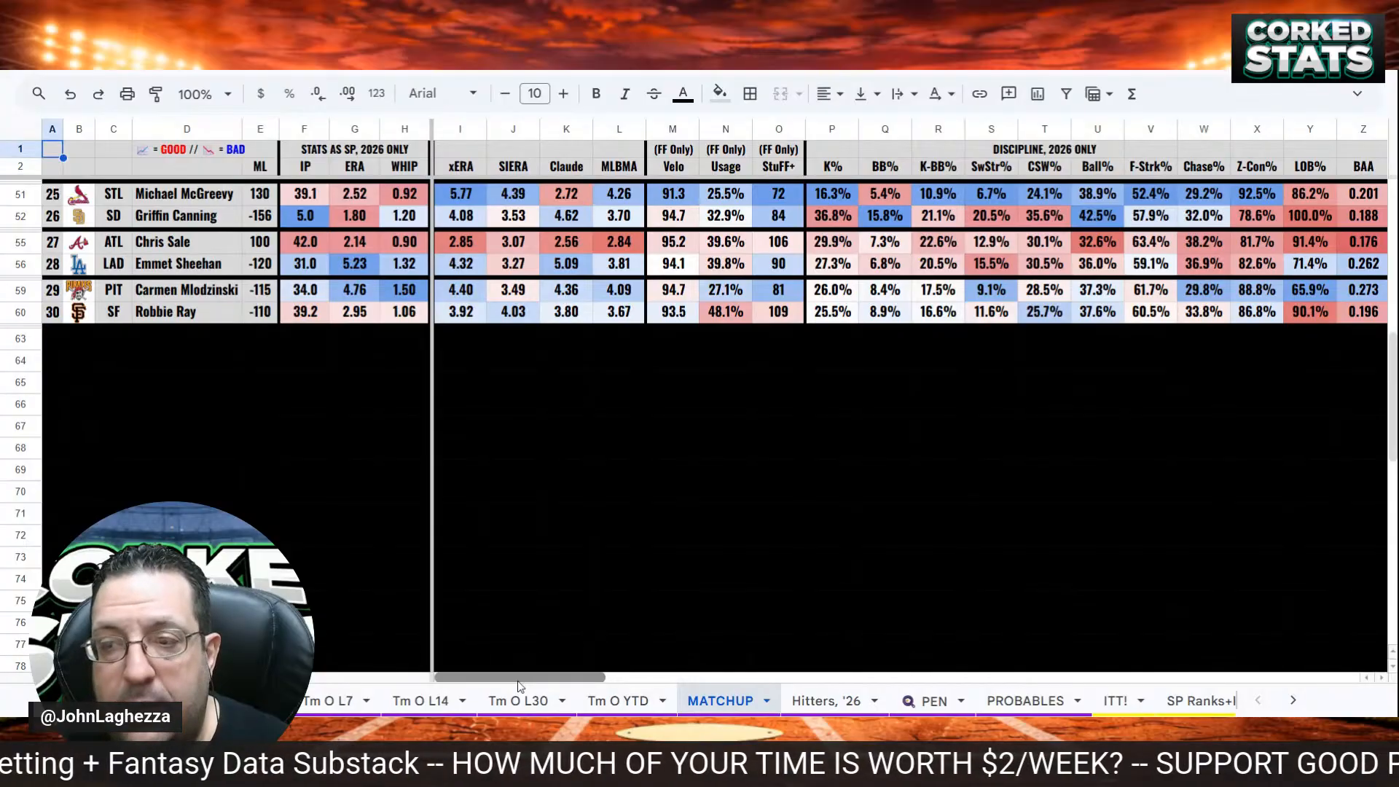
scroll(520, 686, right, 1)
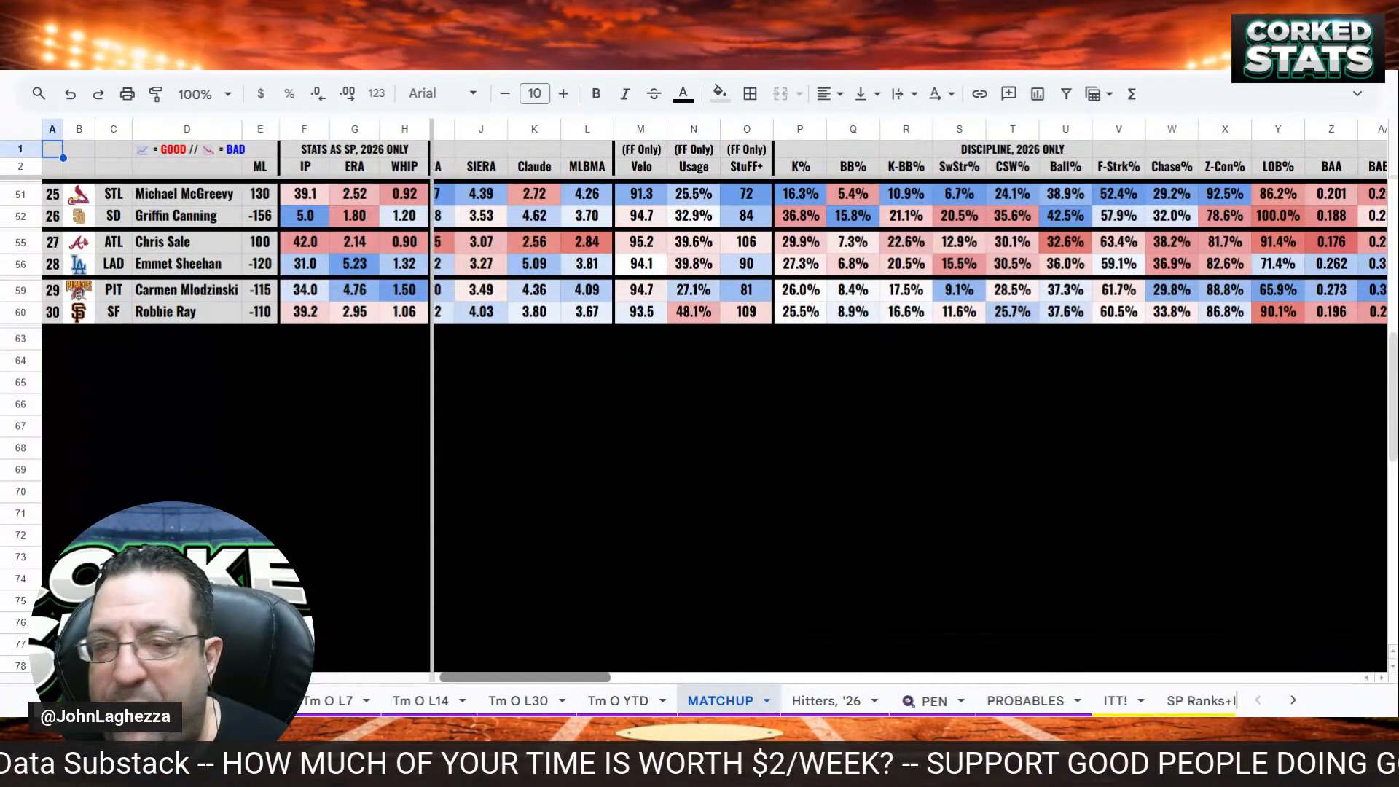
drag(532, 678, 645, 668)
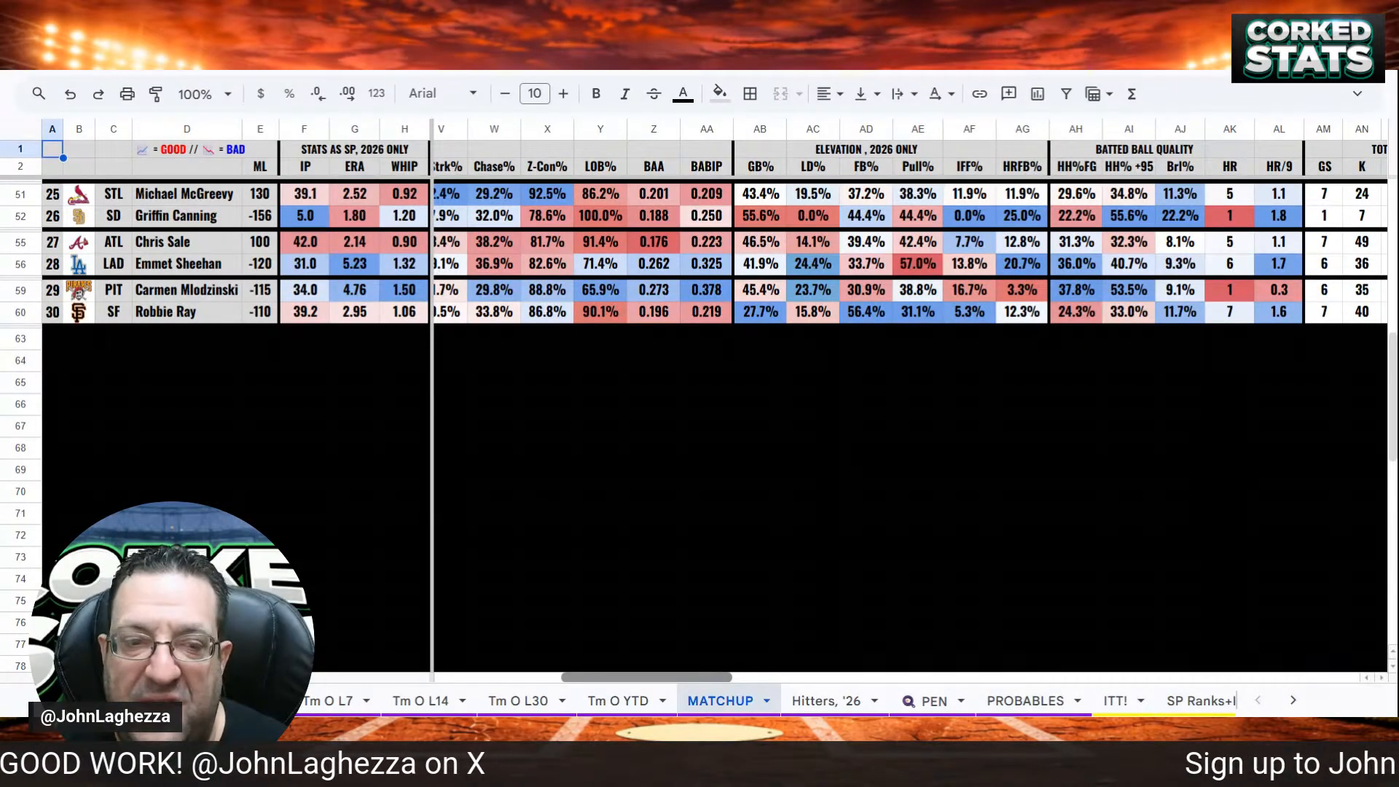
scroll(910, 401, left, 1)
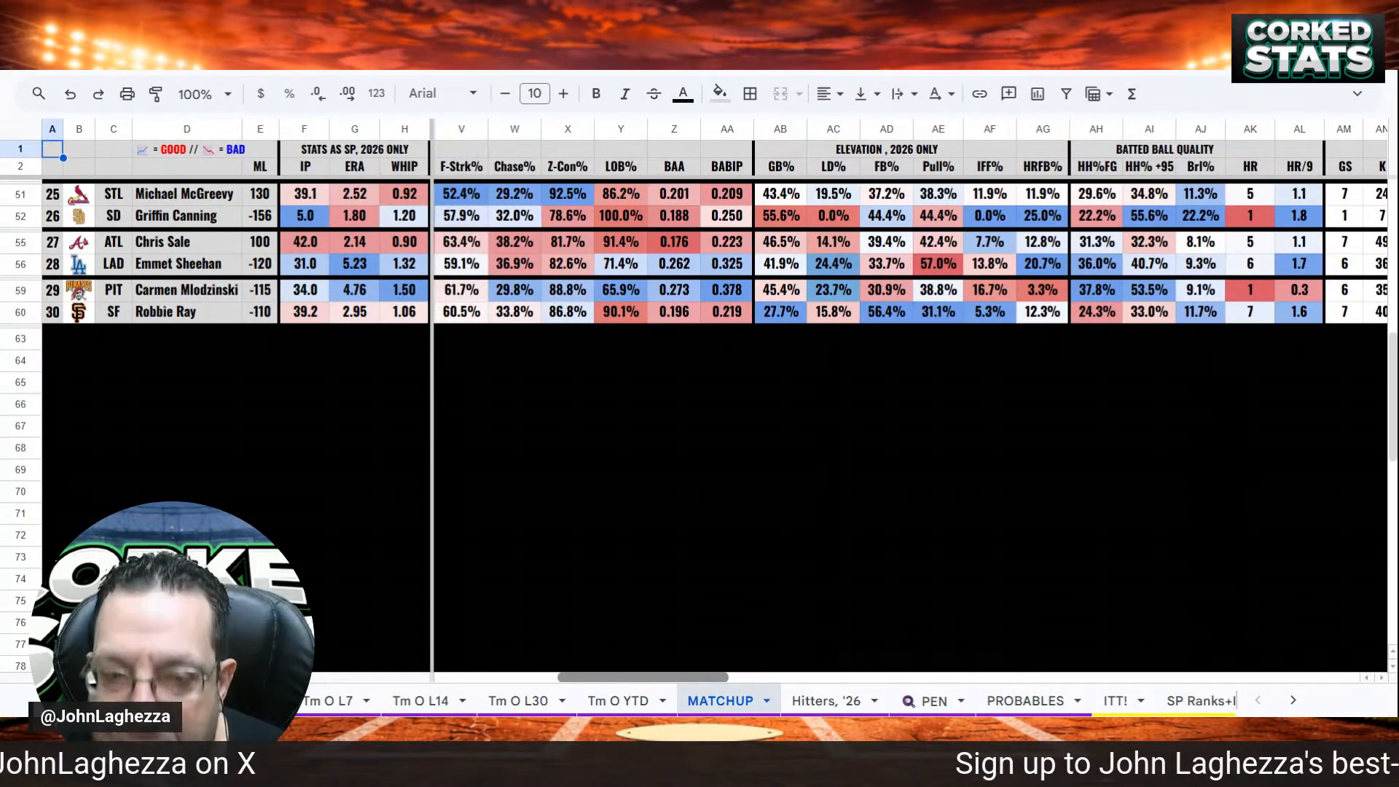
scroll(910, 400, left, 1)
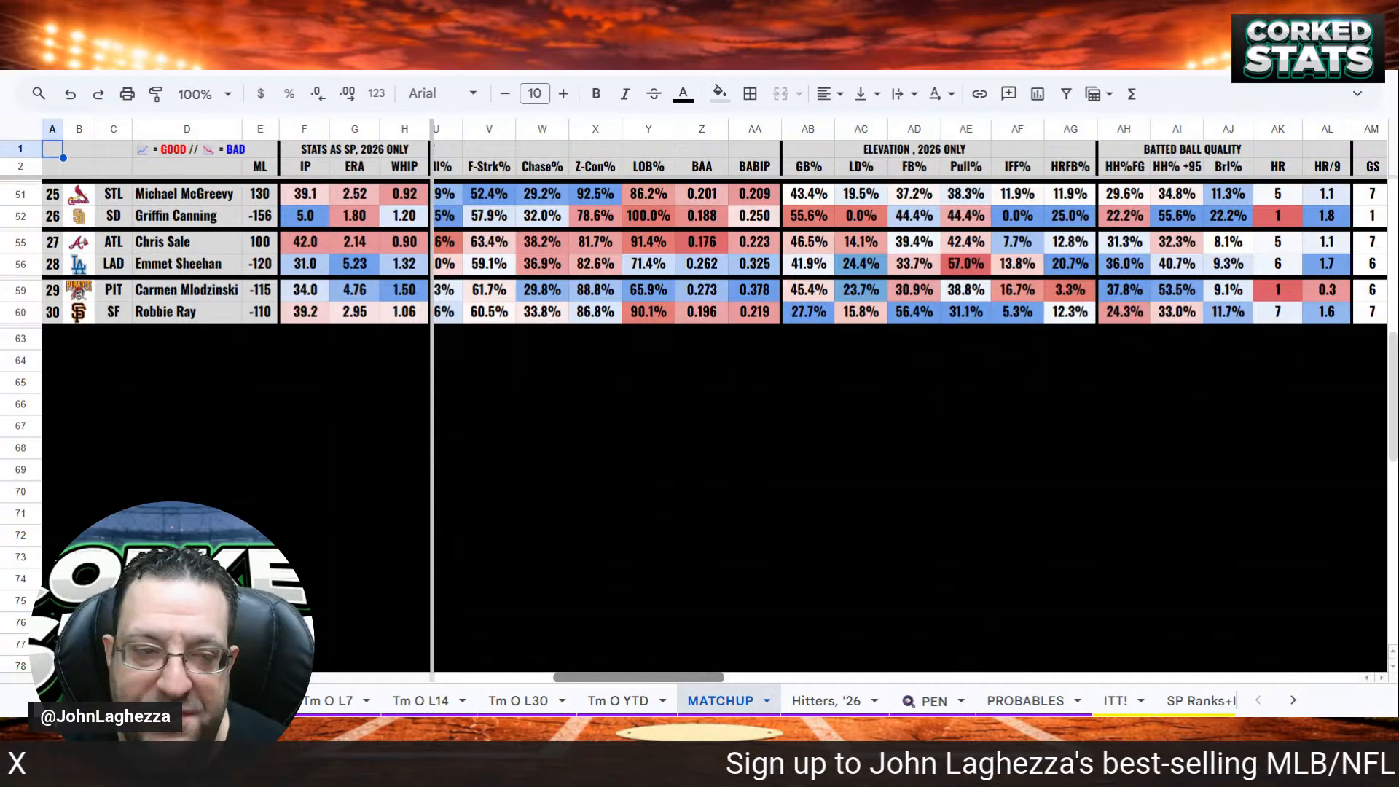
drag(618, 676, 460, 653)
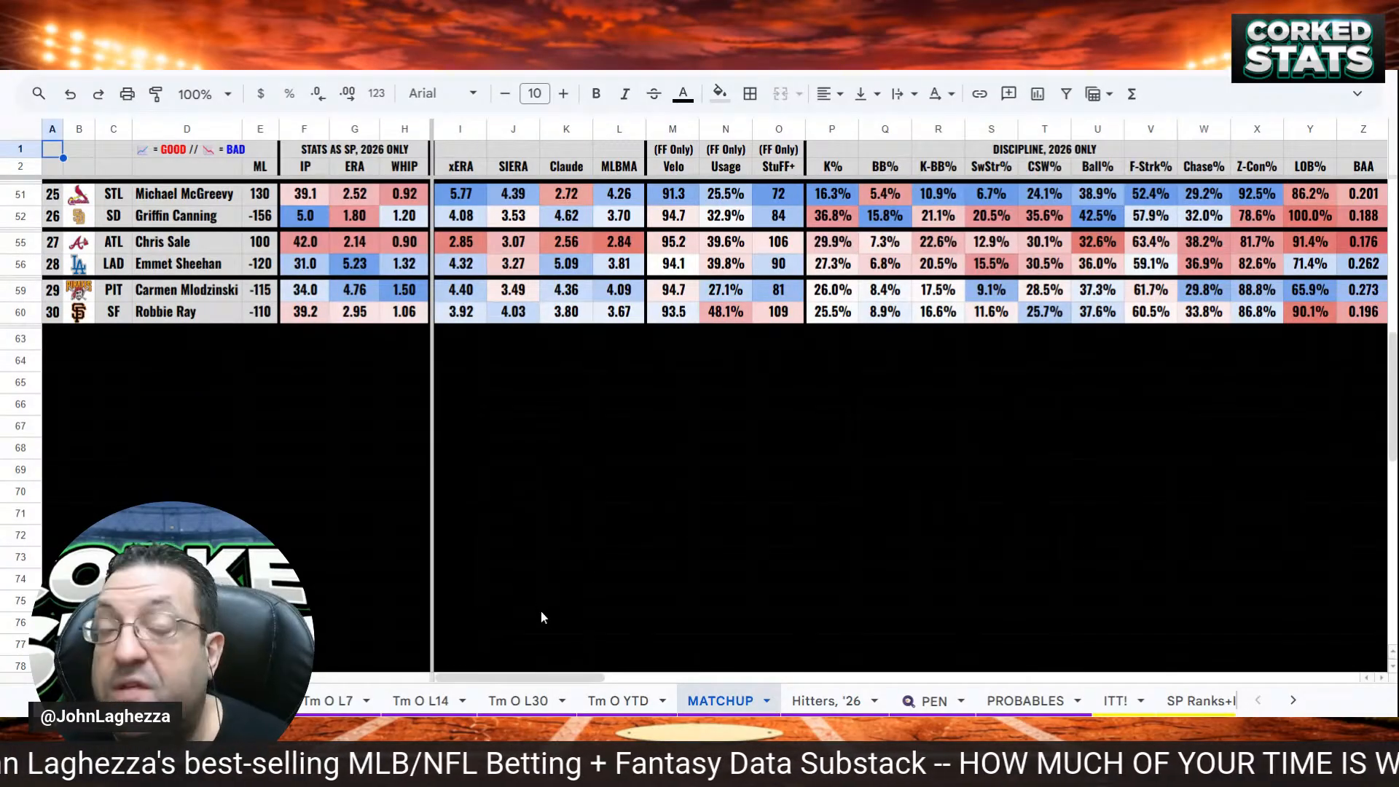
Compare the Cardinals' and Padres' last-14-day team offense against right-handers and their bullpen stats
click(420, 700)
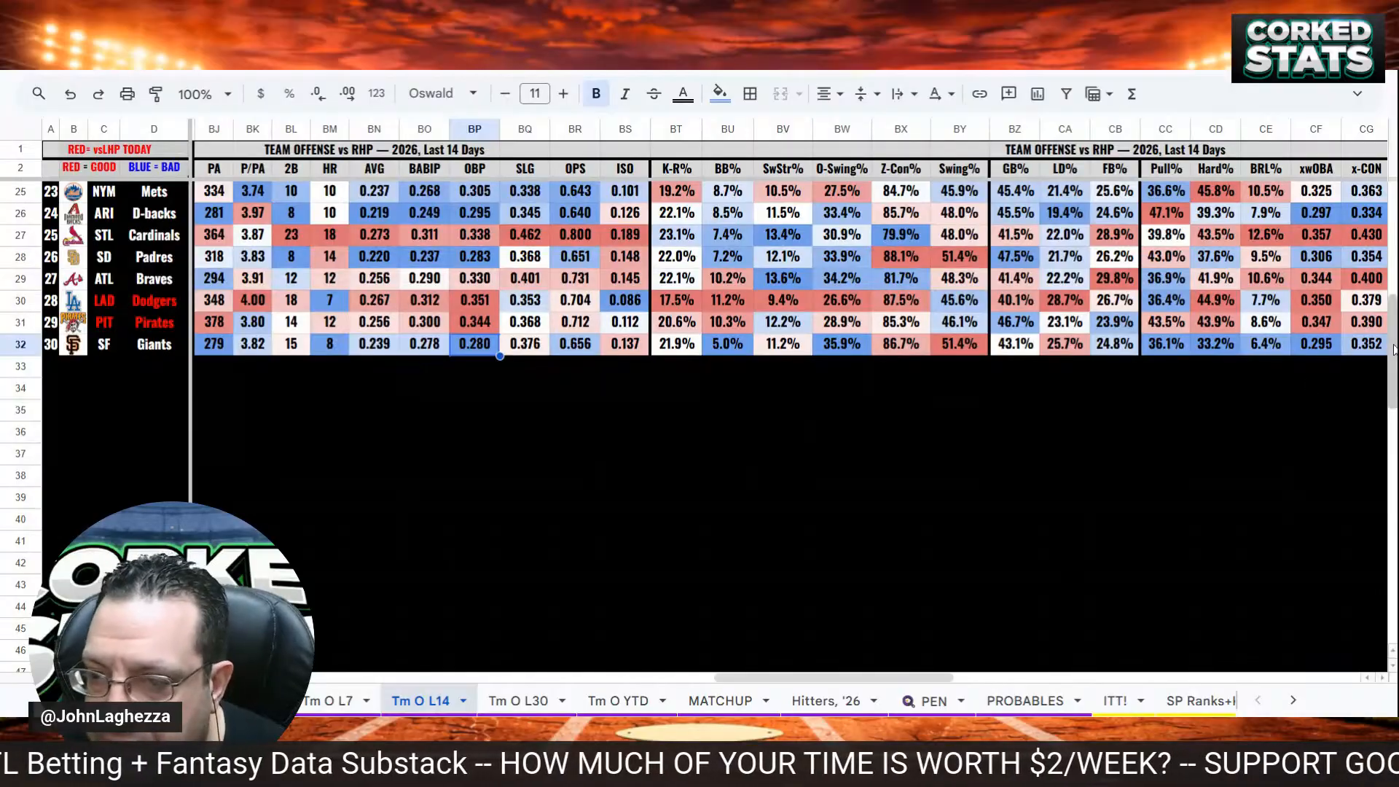
drag(1393, 350, 1393, 359)
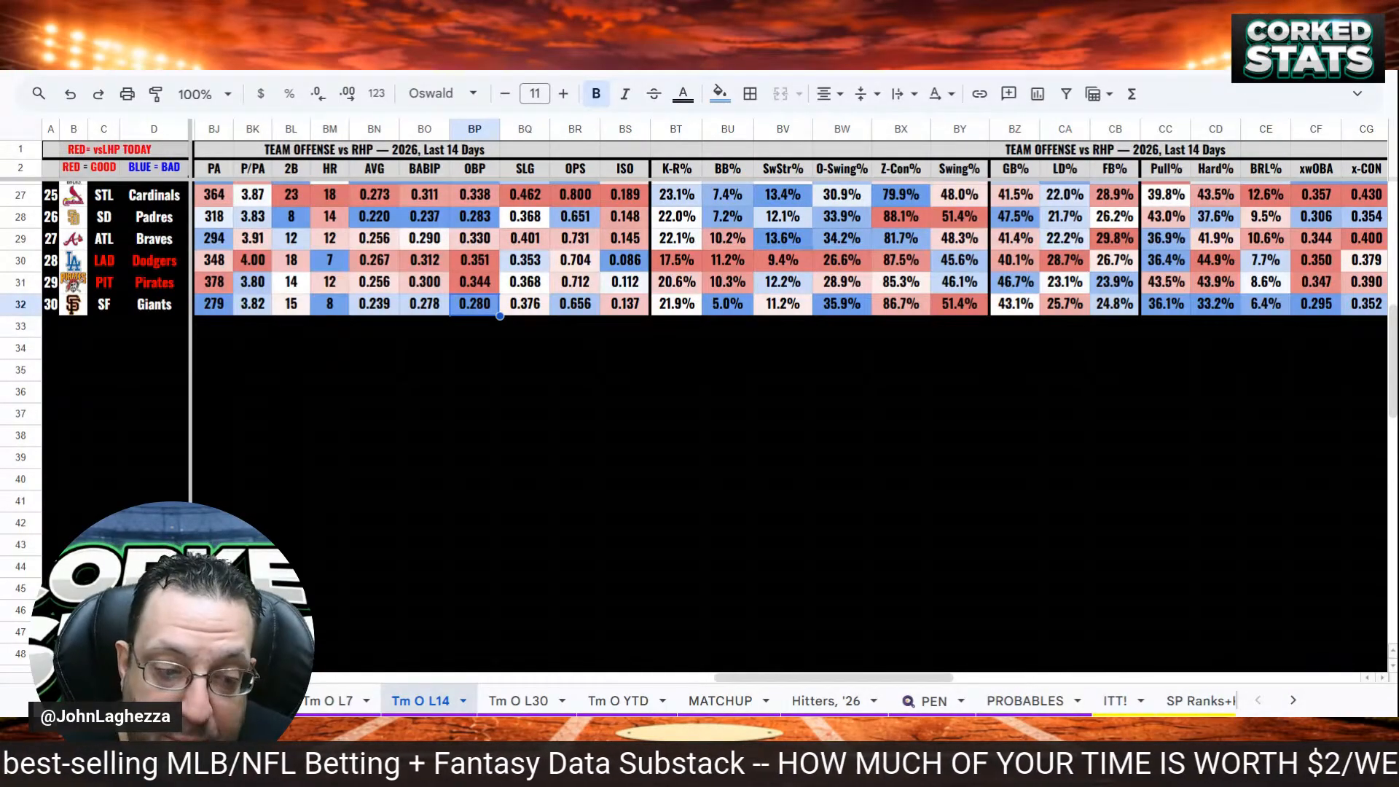
click(244, 701)
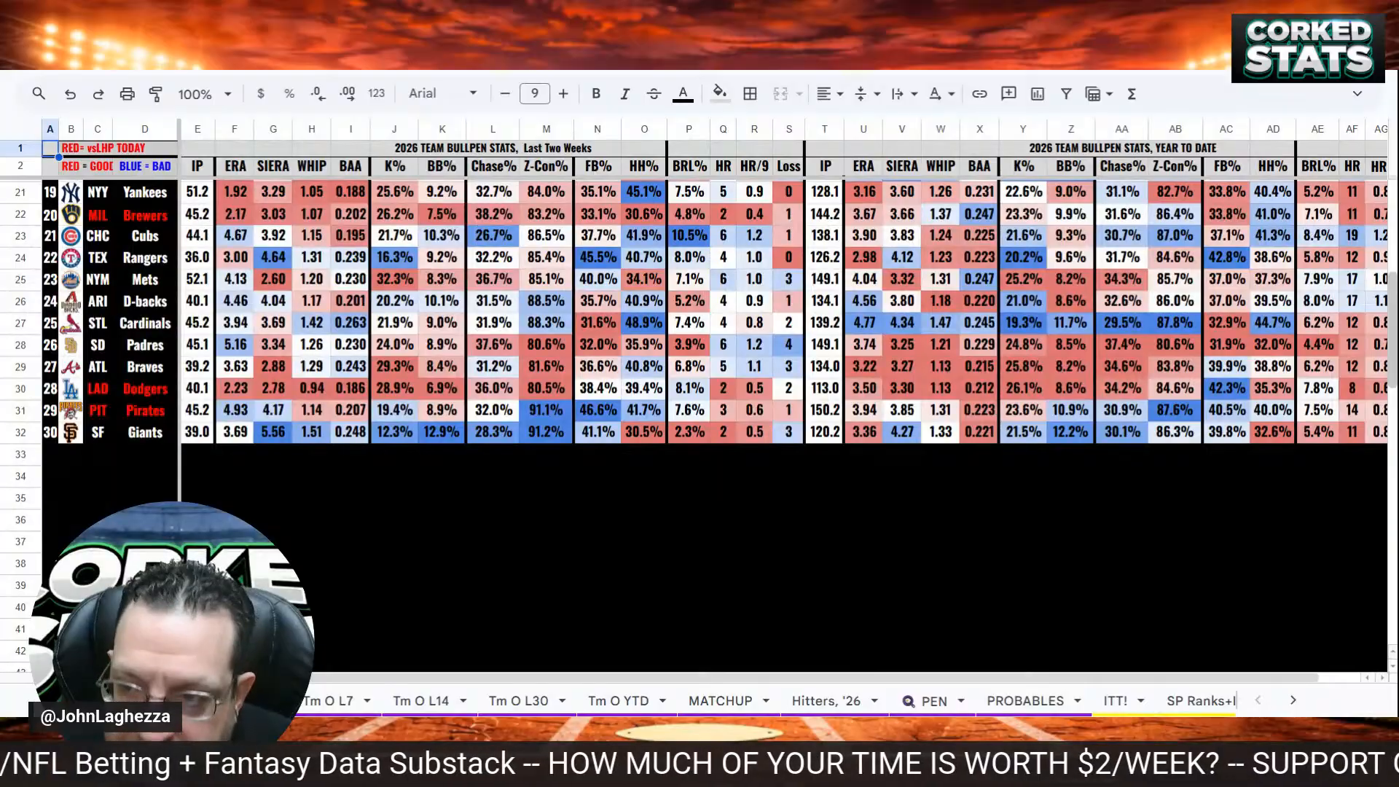
scroll(729, 364, down, 3)
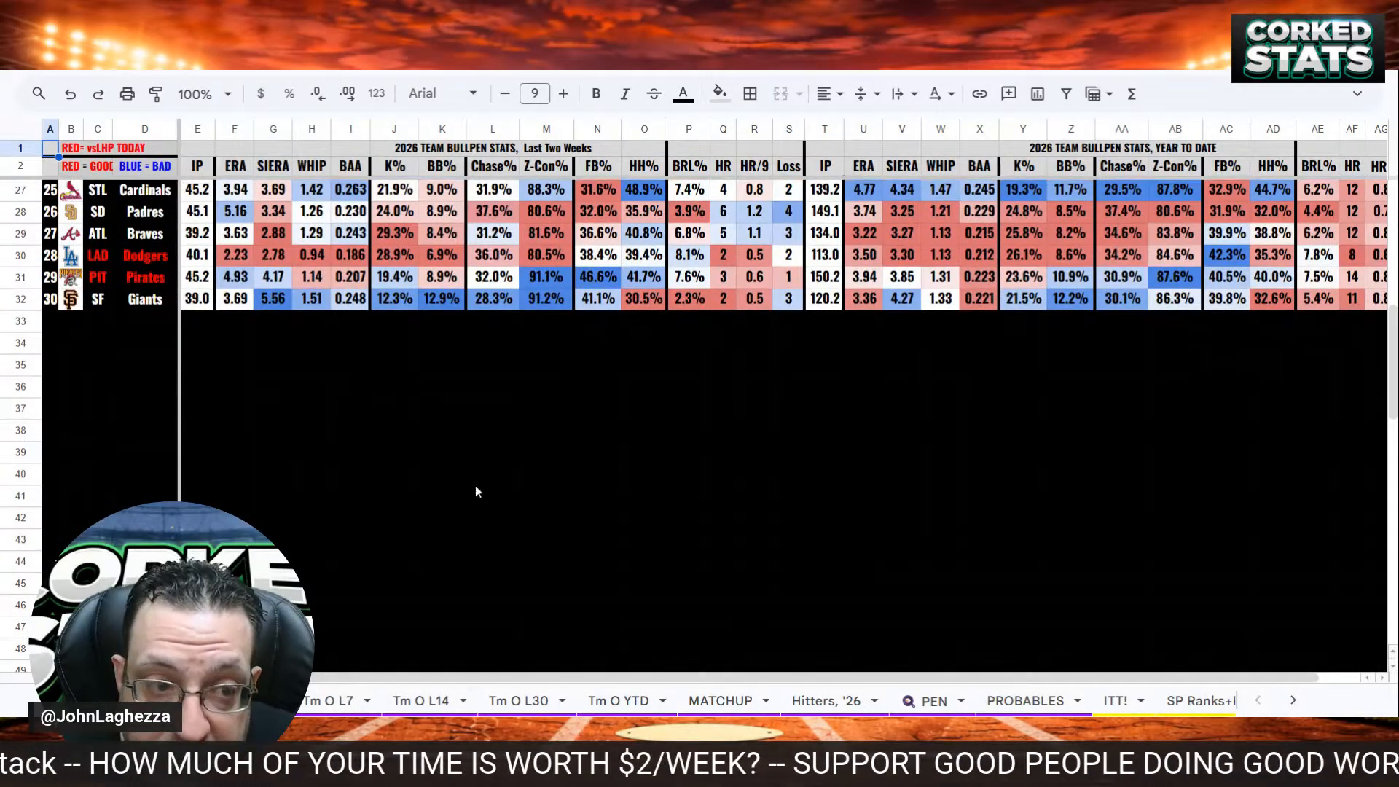
Bring the Braves–Dodgers game to the top of the algo results and compare its starting pitchers' matchup stats
click(830, 71)
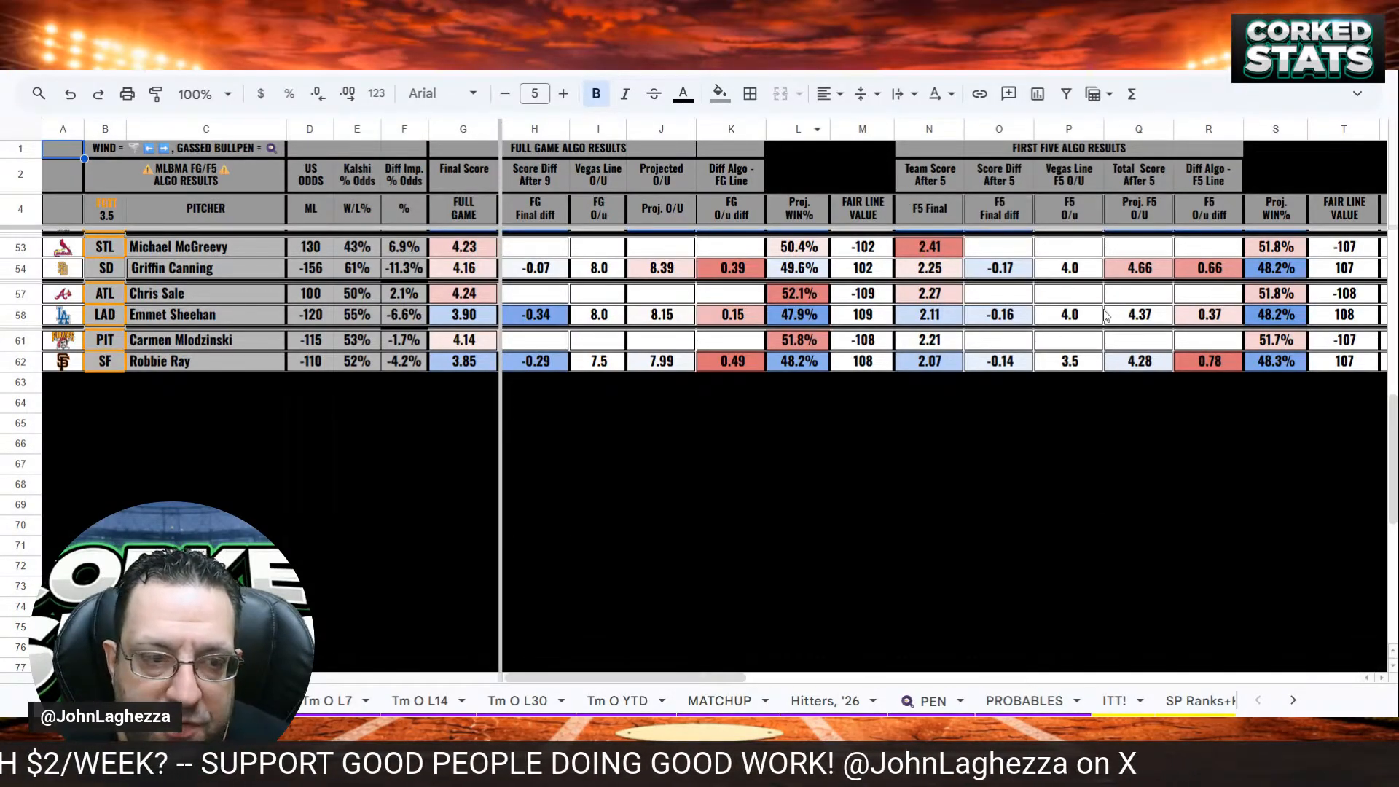
drag(1392, 419, 1394, 423)
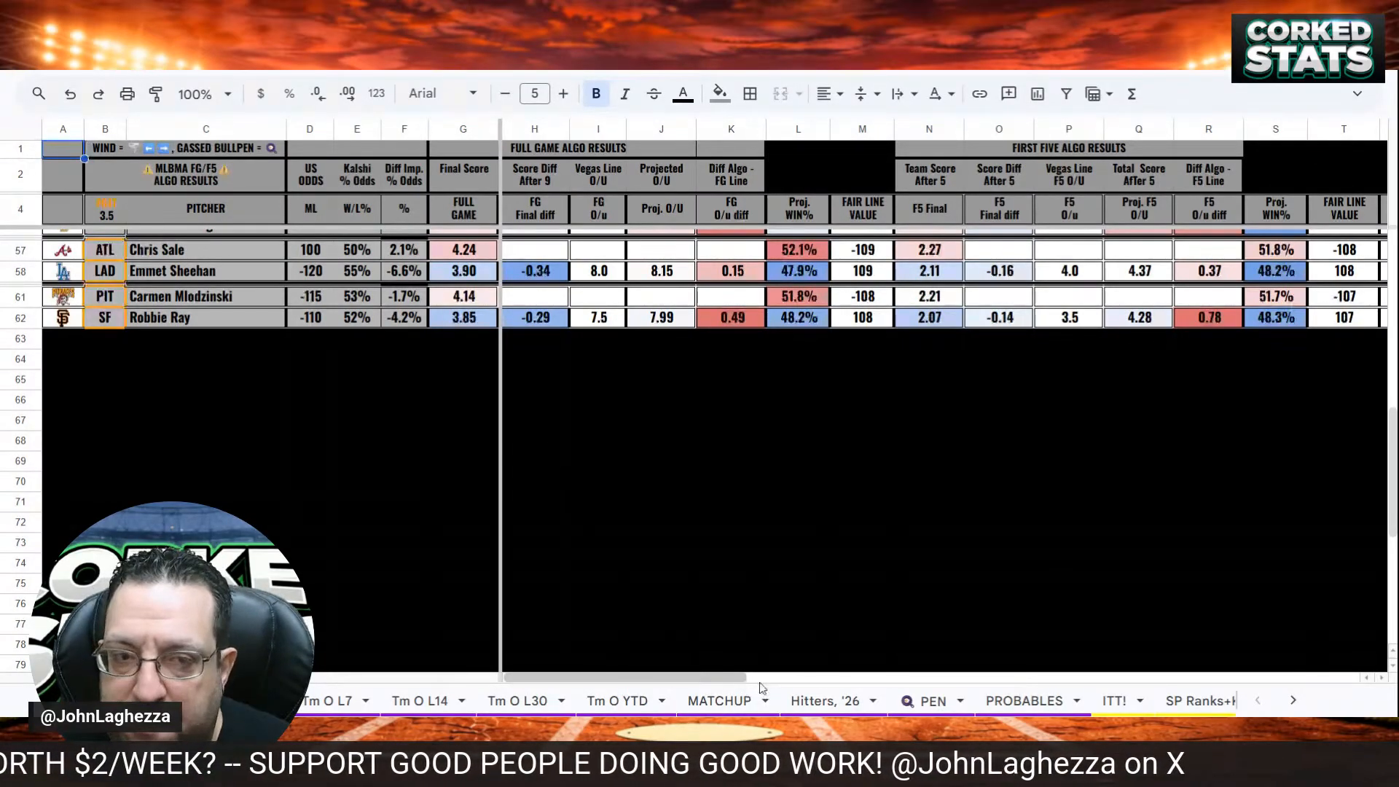
click(743, 699)
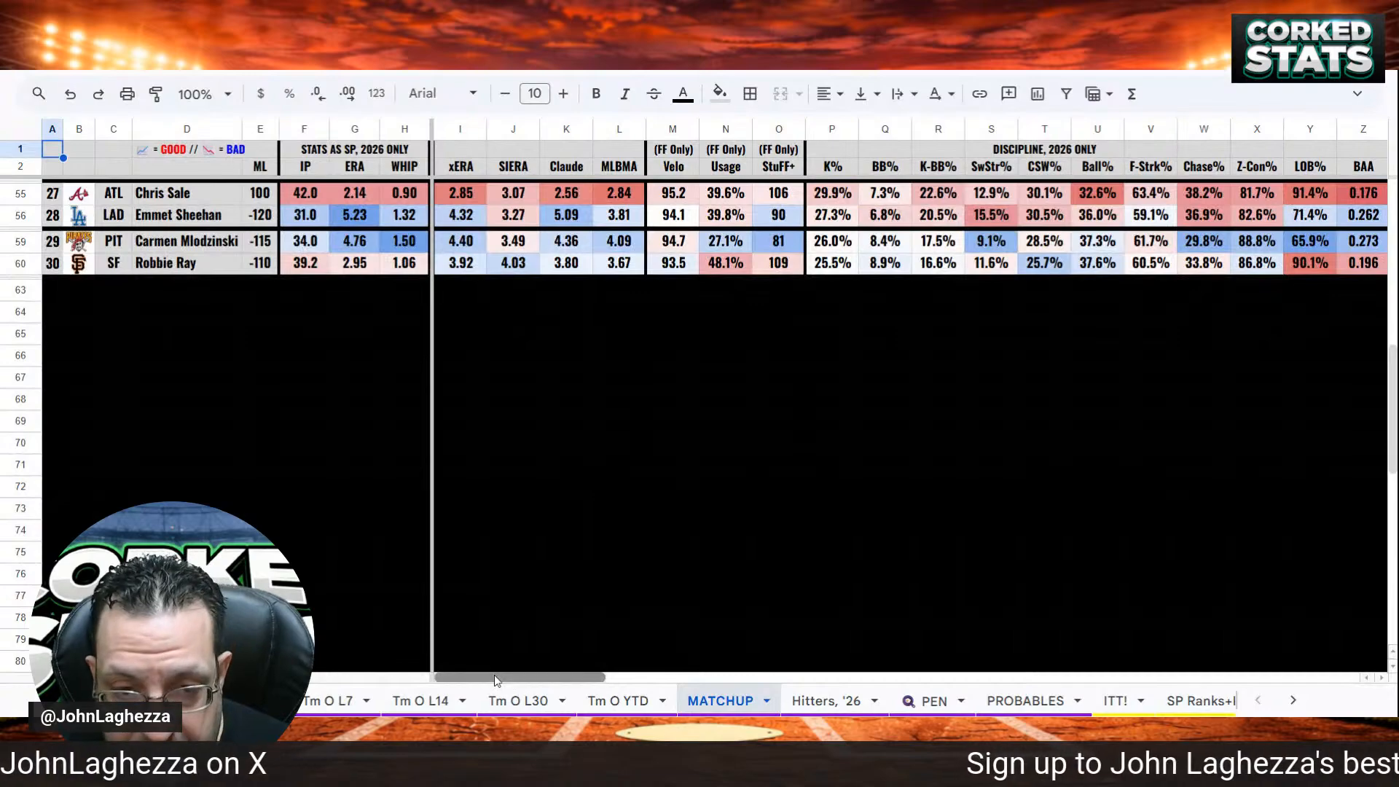
drag(494, 674, 559, 689)
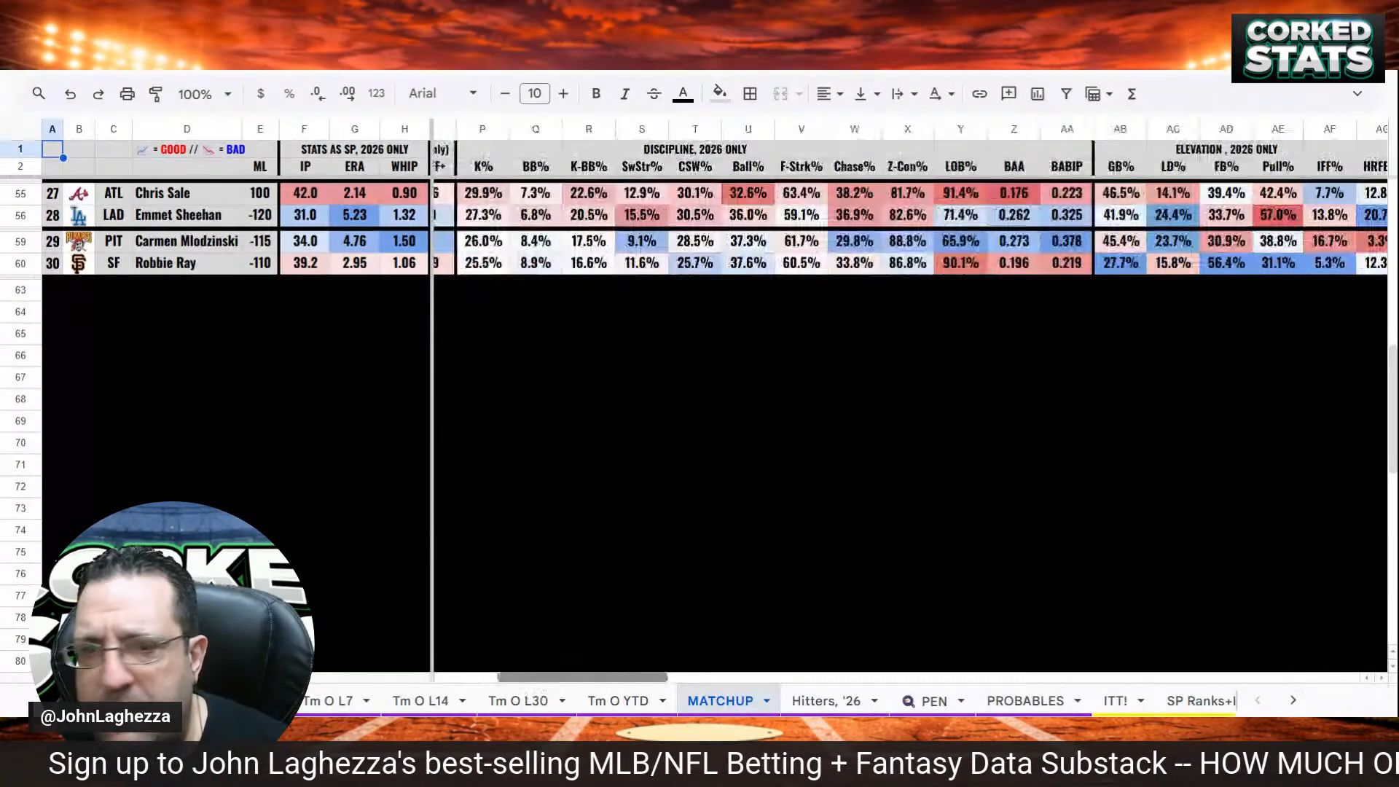
drag(559, 685, 458, 665)
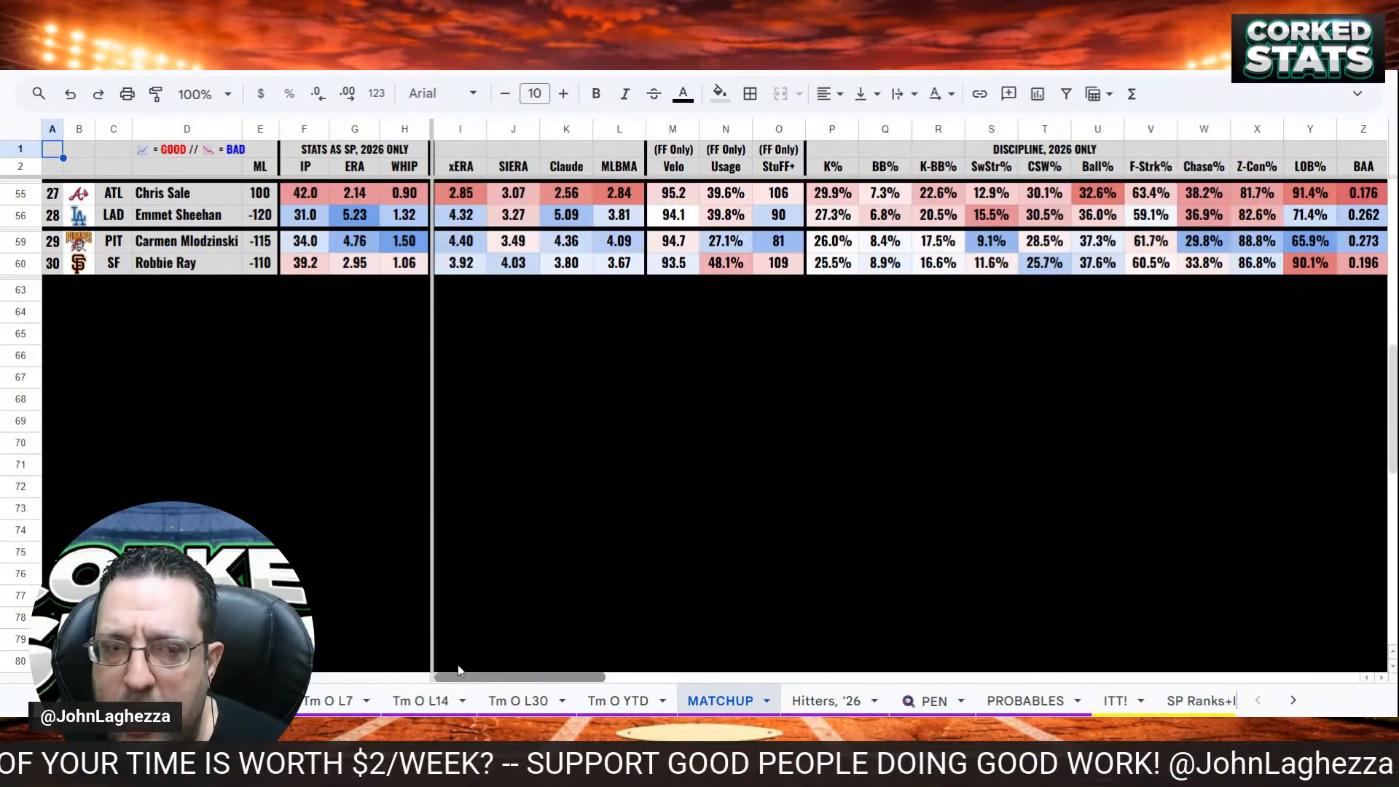
Highlight the Braves row in last-14-day offense against right-handers and the Dodgers row in last-30-day offense against left-handers
click(521, 702)
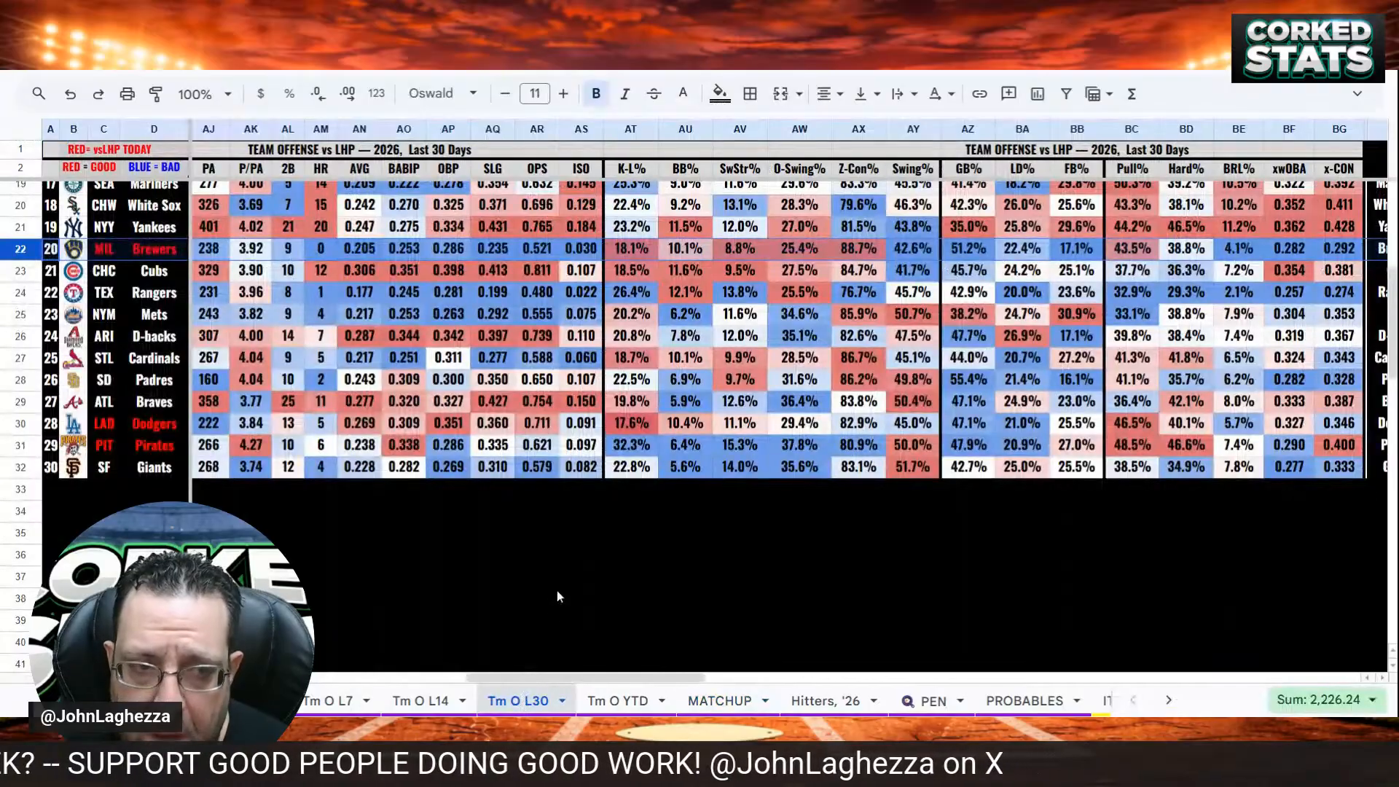
click(436, 702)
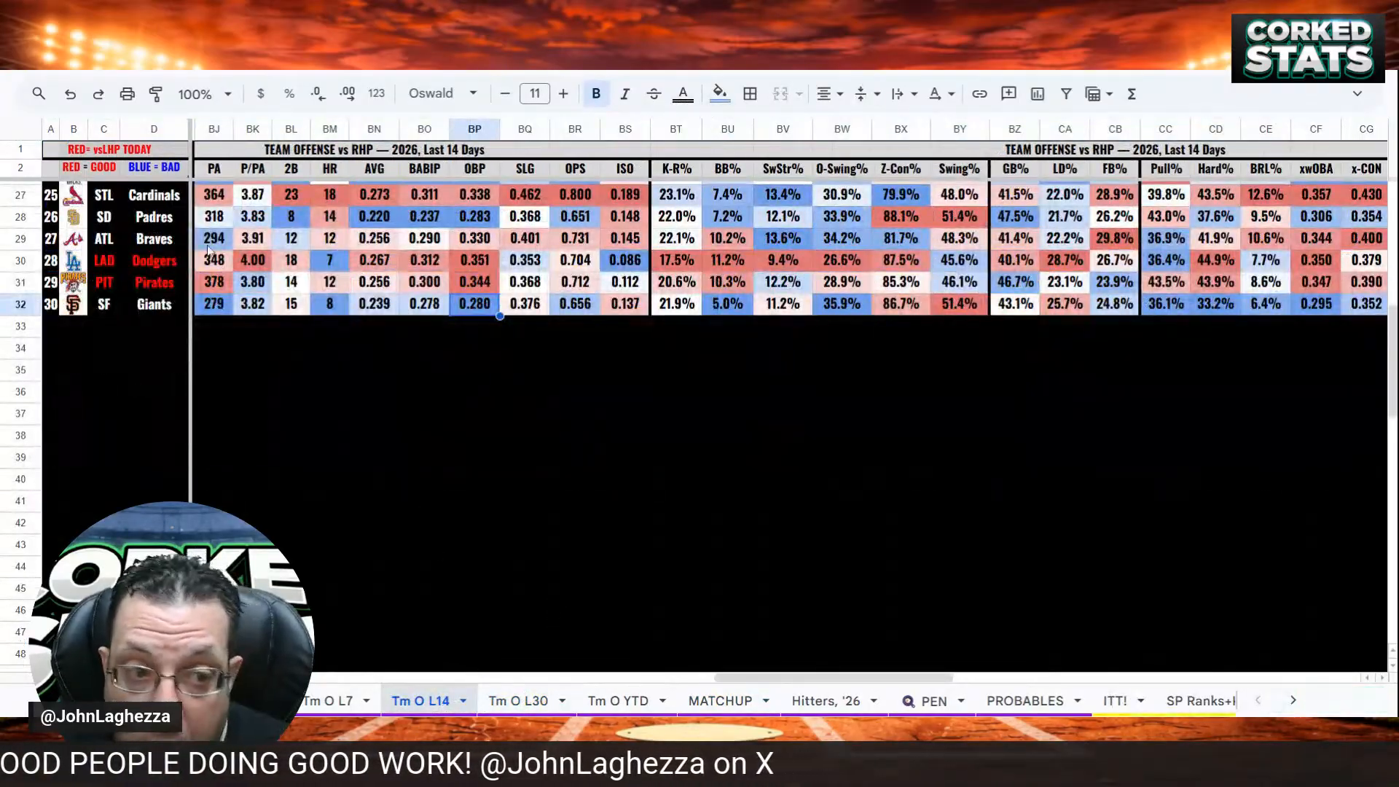
click(22, 239)
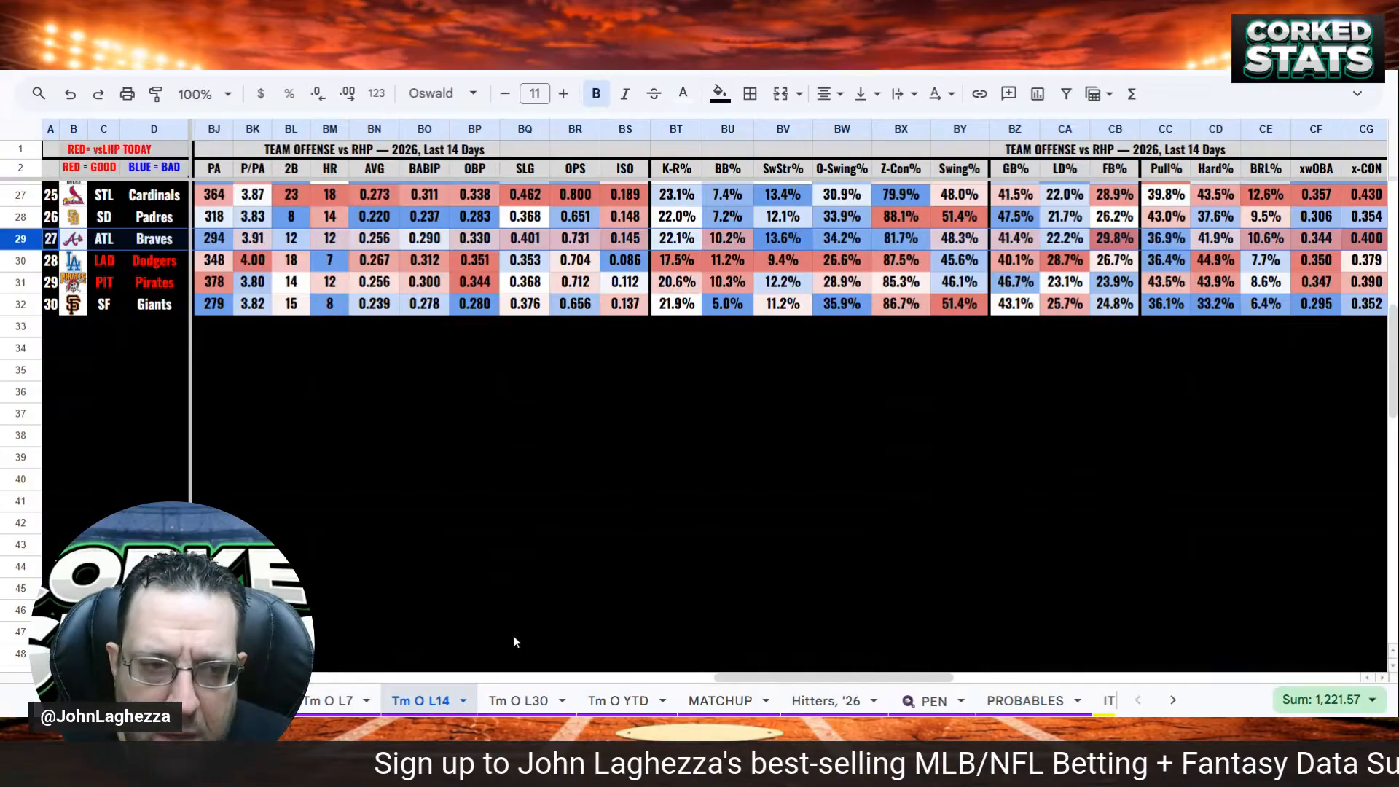
click(518, 700)
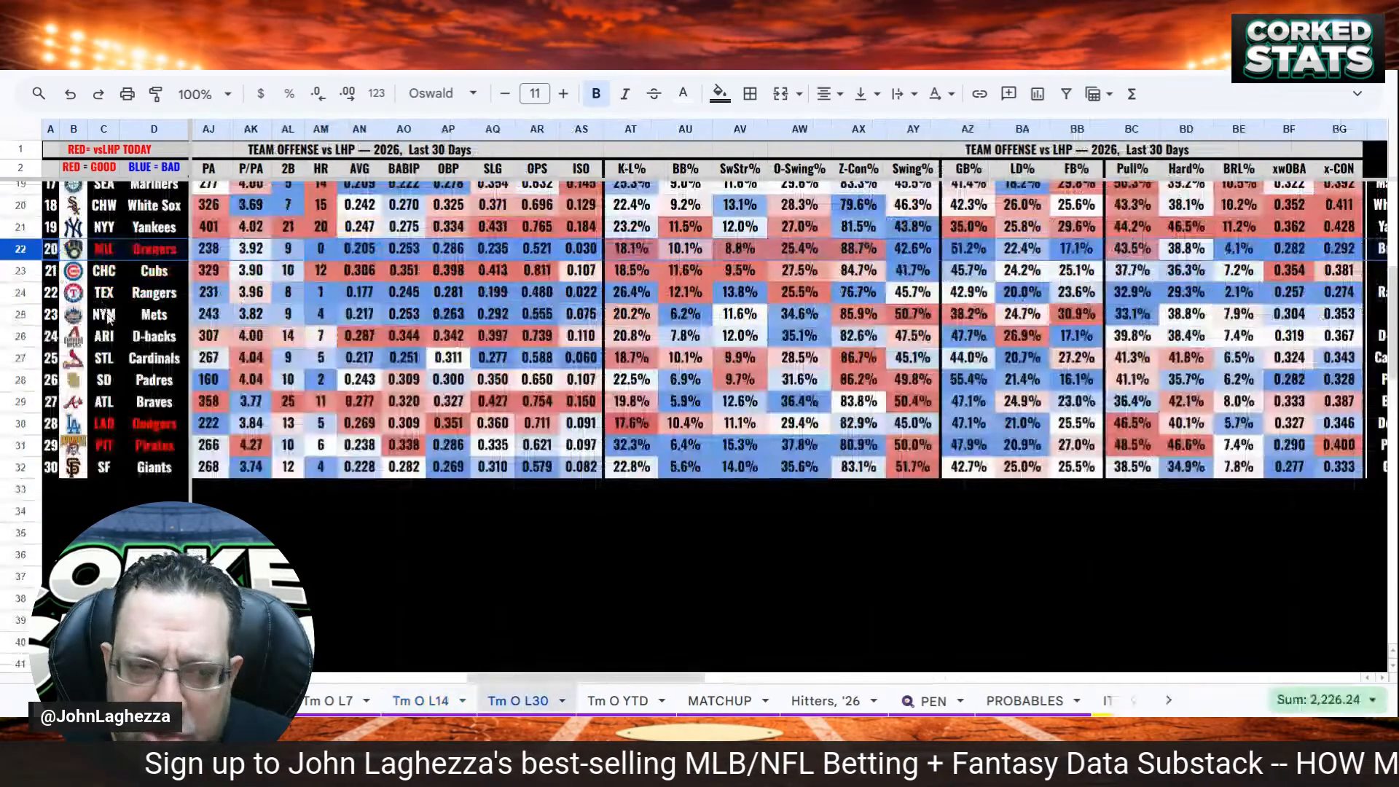
click(21, 424)
scroll(86, 412, down, 1)
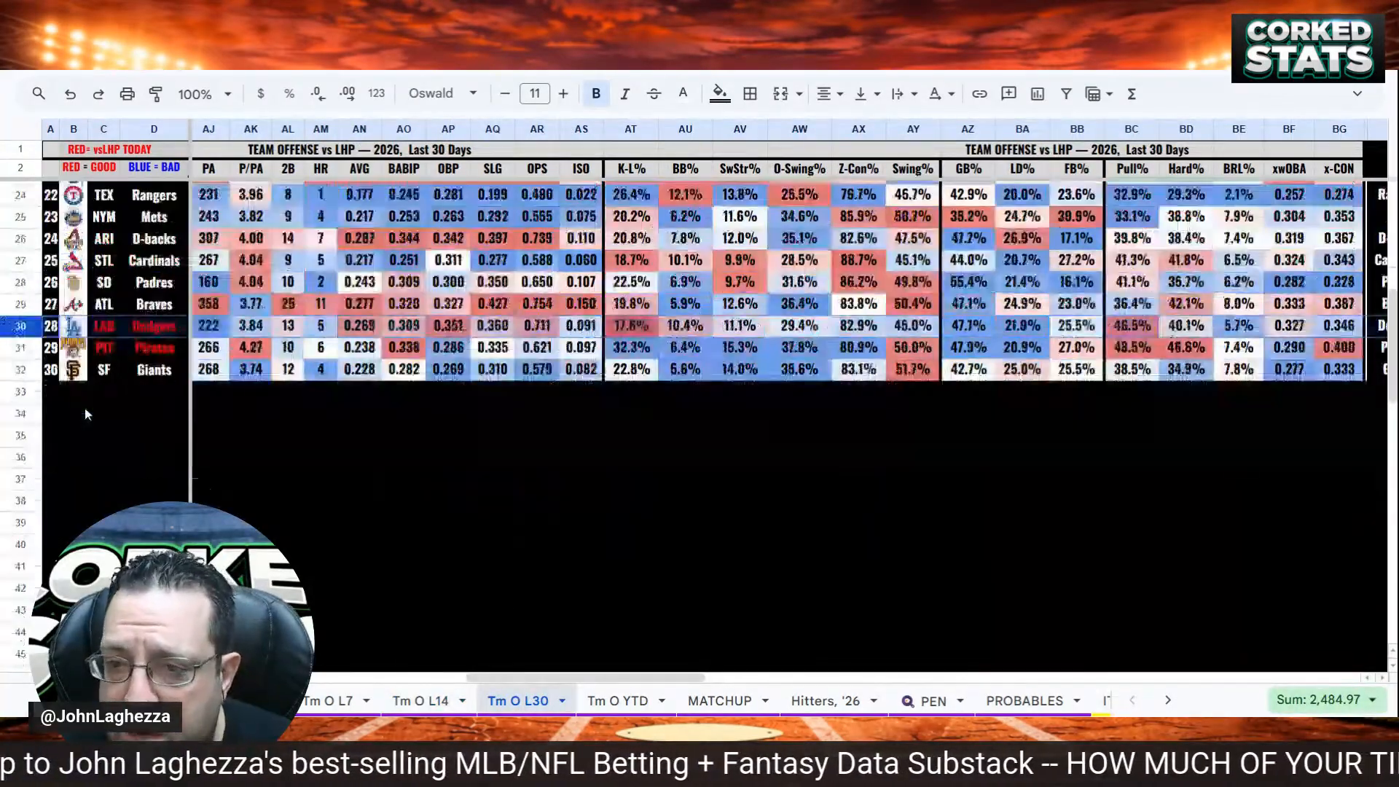
scroll(85, 413, down, 1)
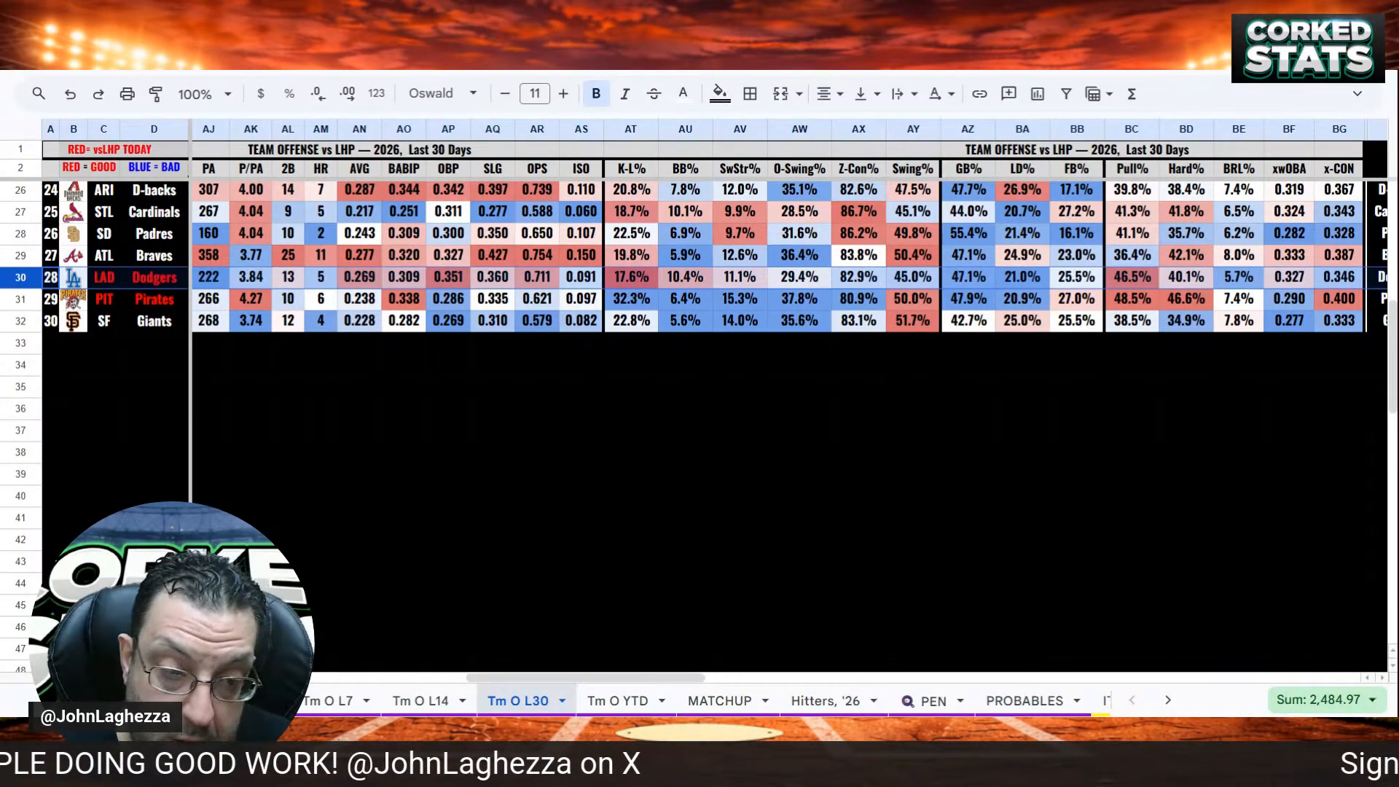
Compare the Braves' and Dodgers' bullpens, and bring the Pirates–Giants game to the top of the algo results
click(251, 700)
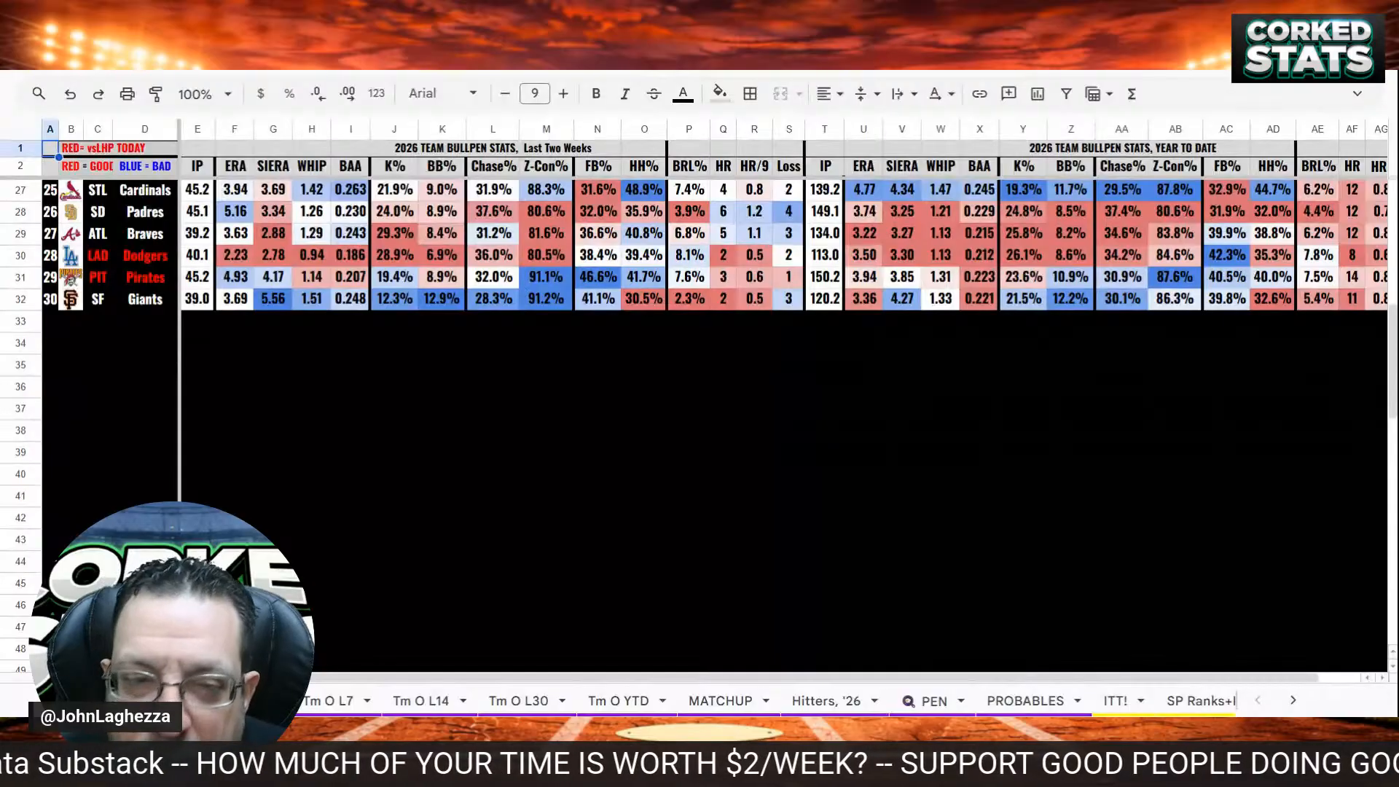
click(197, 700)
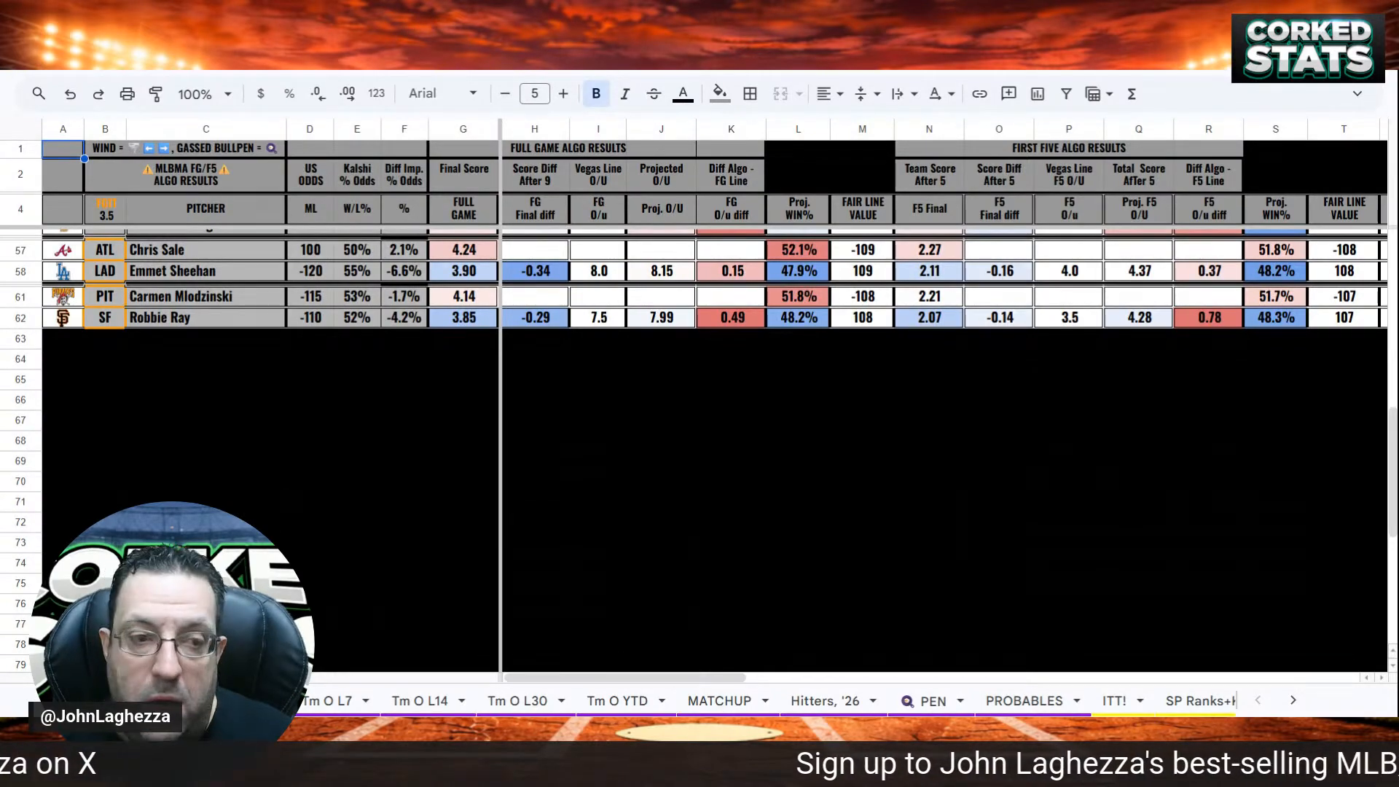
drag(1393, 467, 1392, 482)
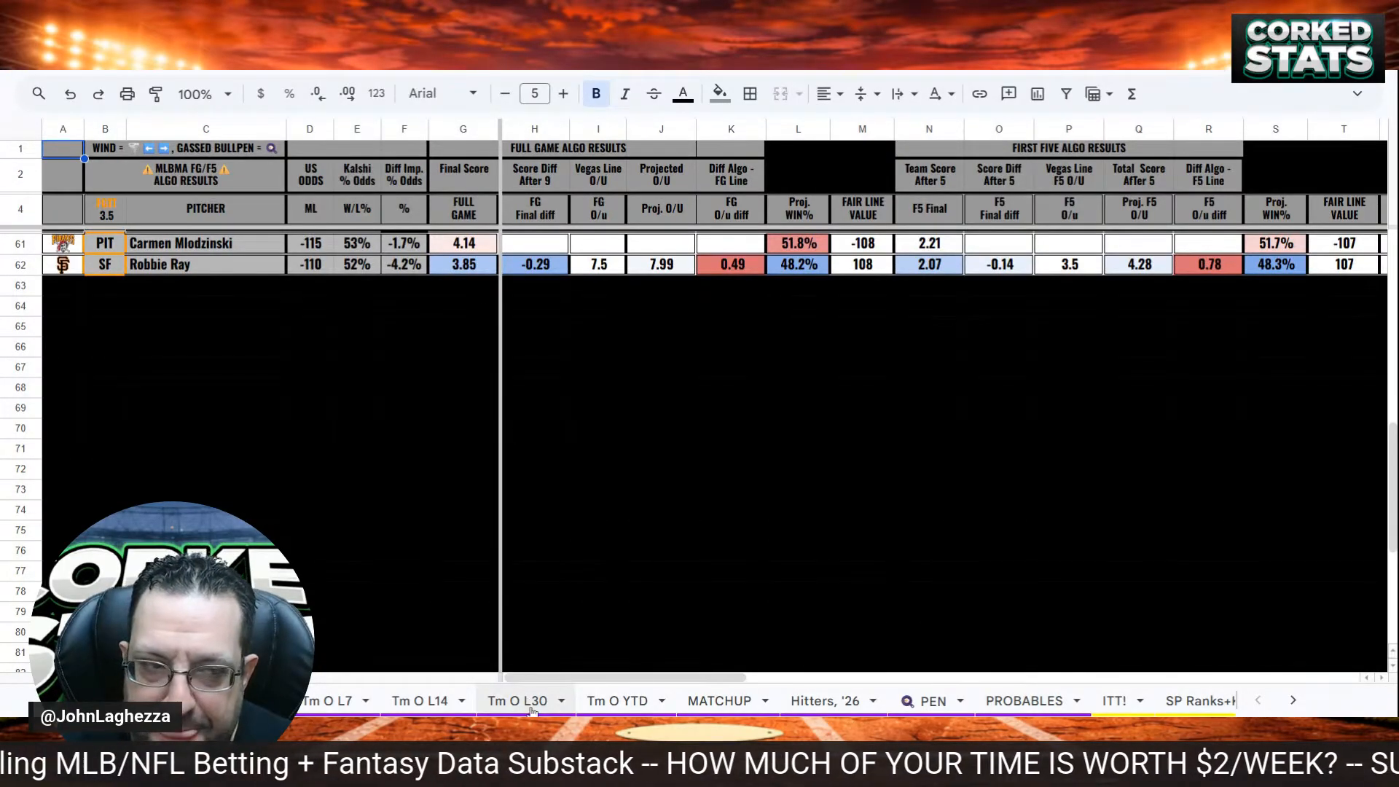
Check the Pirates' last-30-day offense against left-handers, the Giants' last-14-day offense against right-handers and both bullpens, returning to the algo results
click(558, 707)
scroll(287, 356, down, 1)
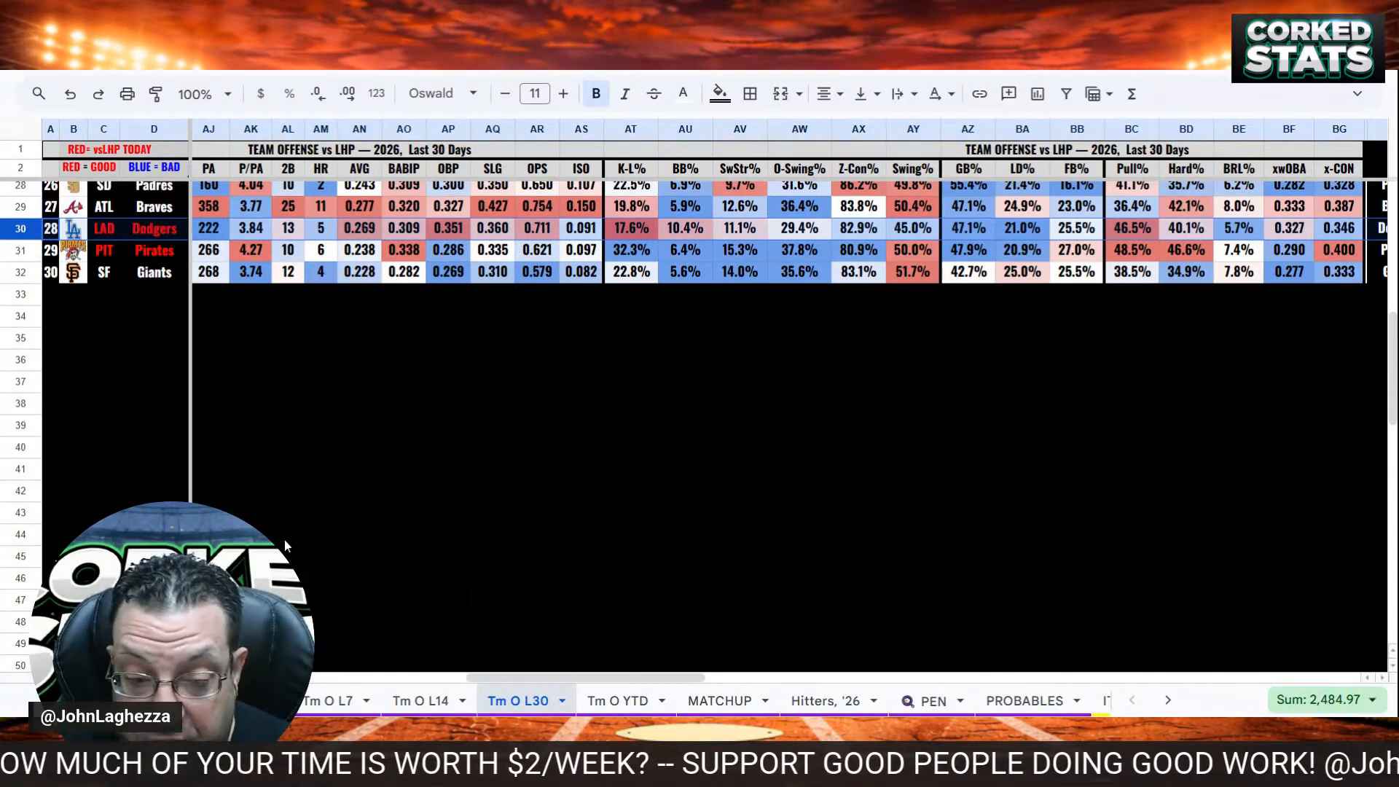
click(409, 703)
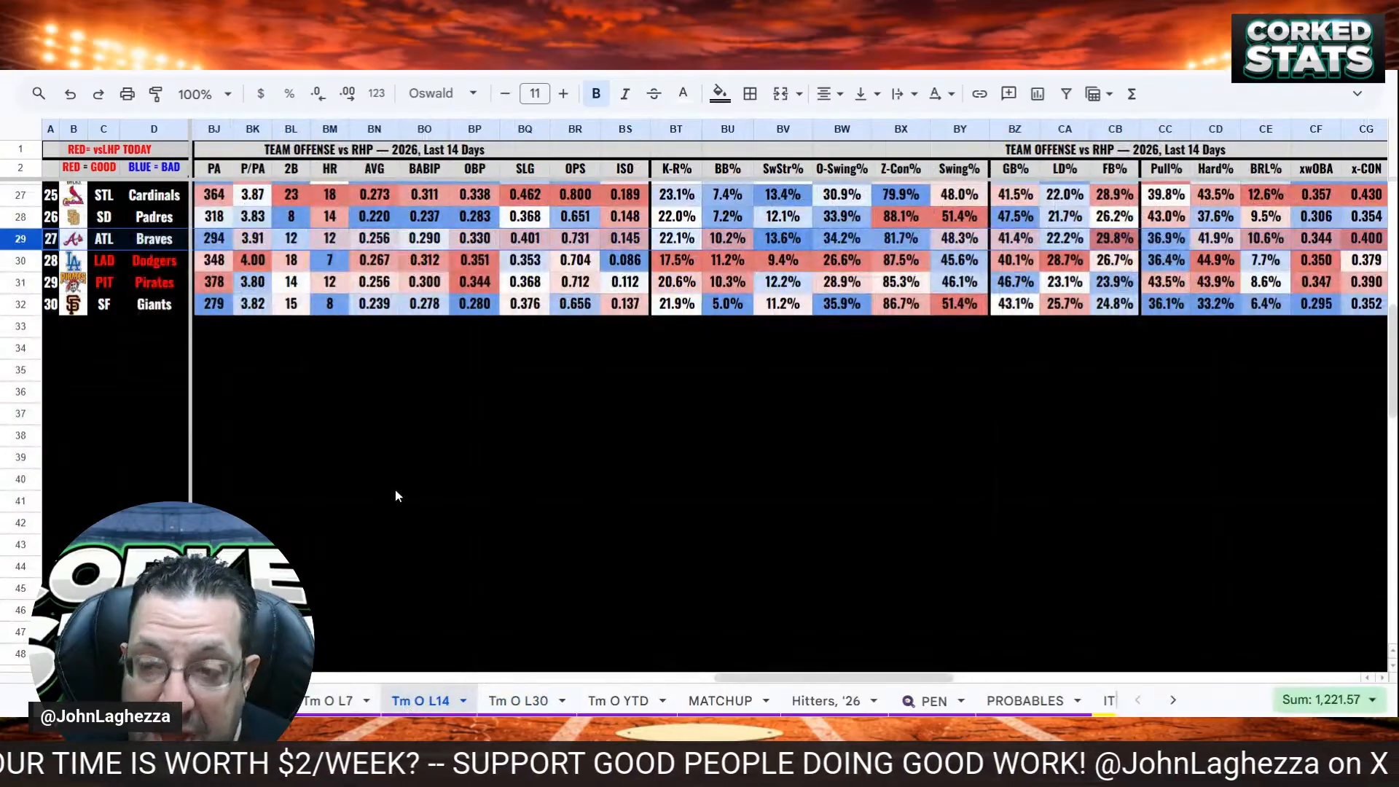
click(255, 701)
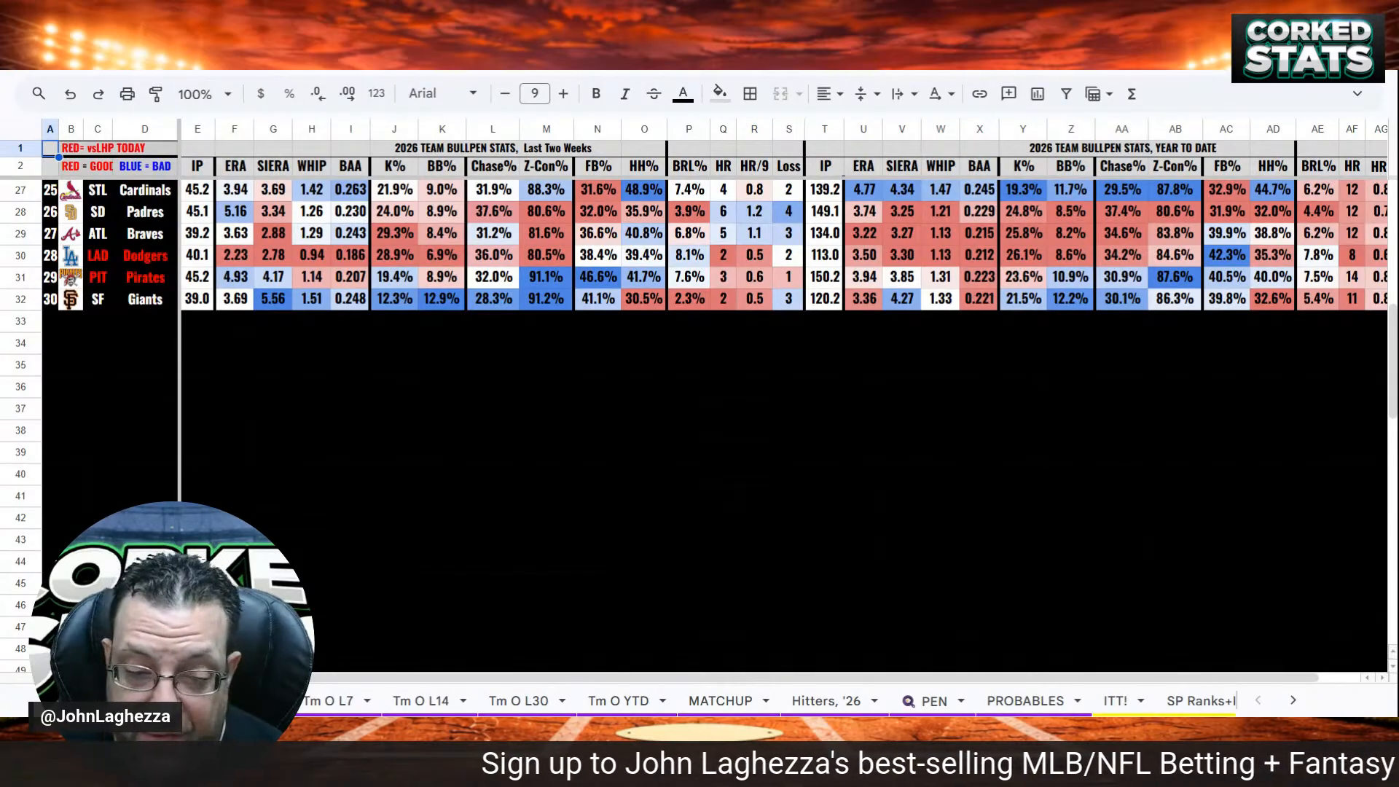
click(189, 701)
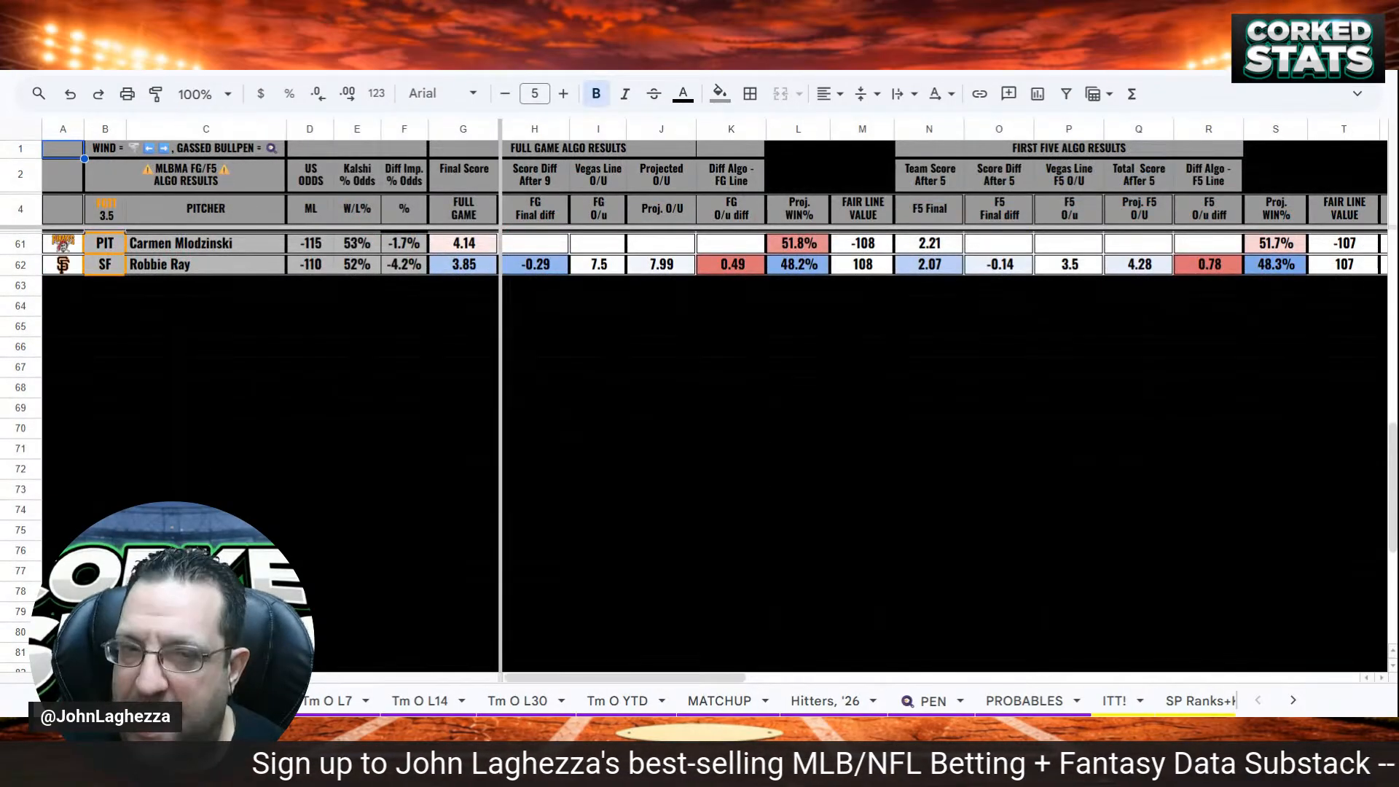